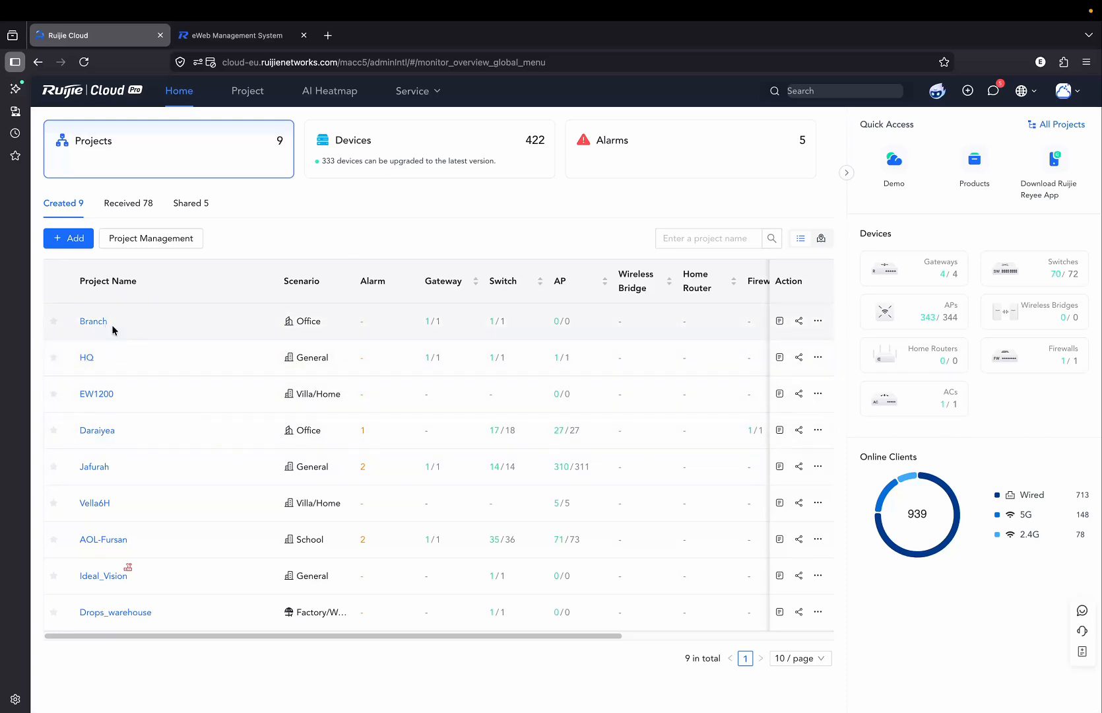
Open the HQ project, briefly switching to Branch and back, and open its network configuration.
left_click(87, 359)
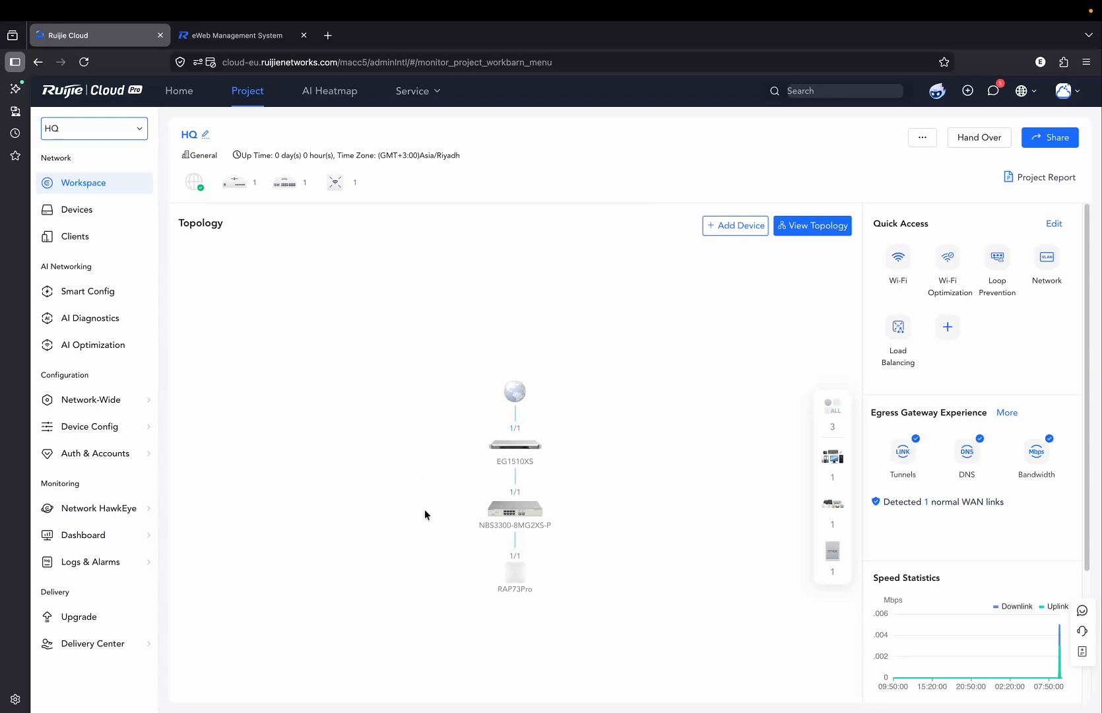
left_click(120, 137)
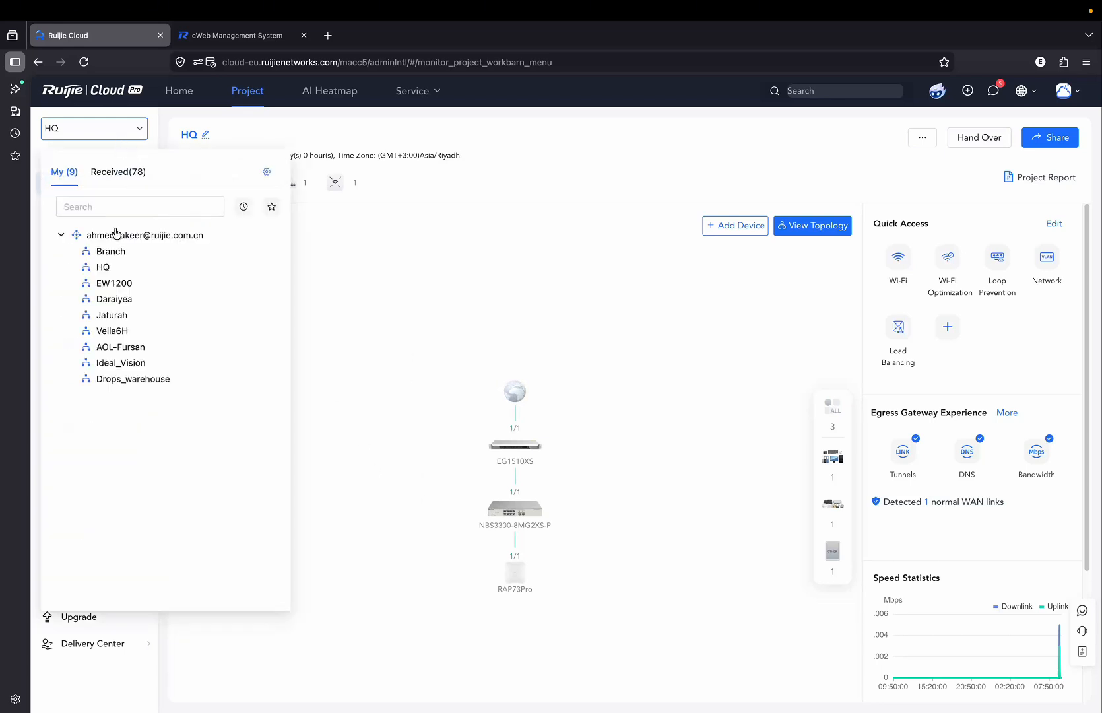
left_click(109, 256)
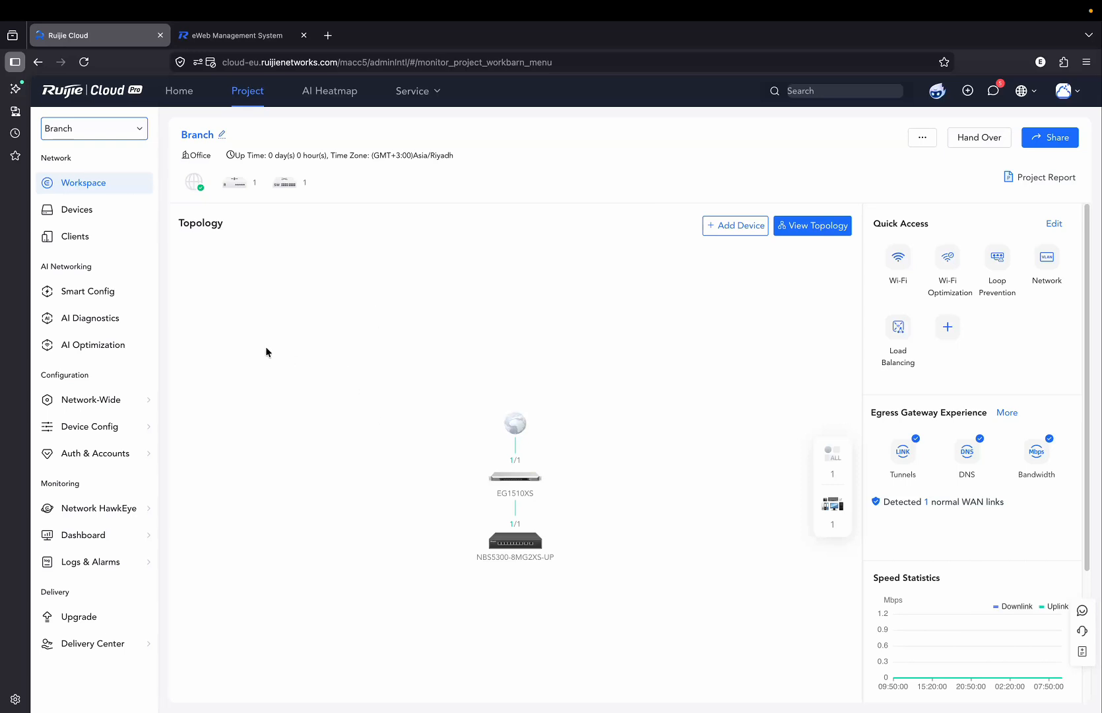
left_click(132, 129)
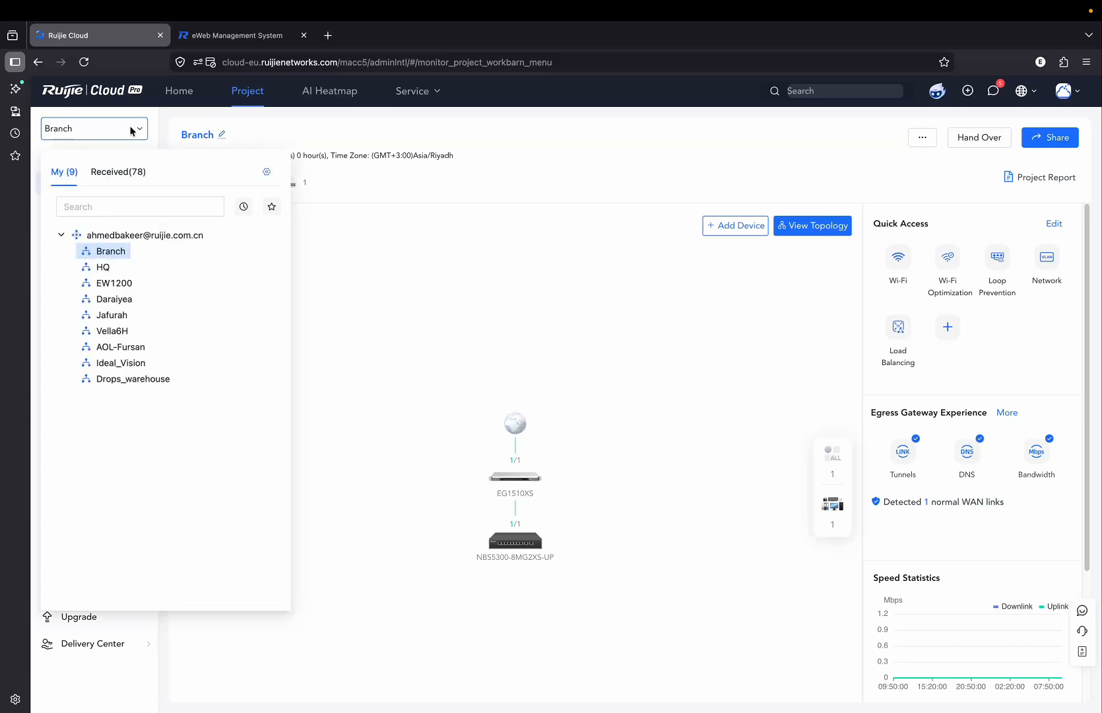
left_click(103, 267)
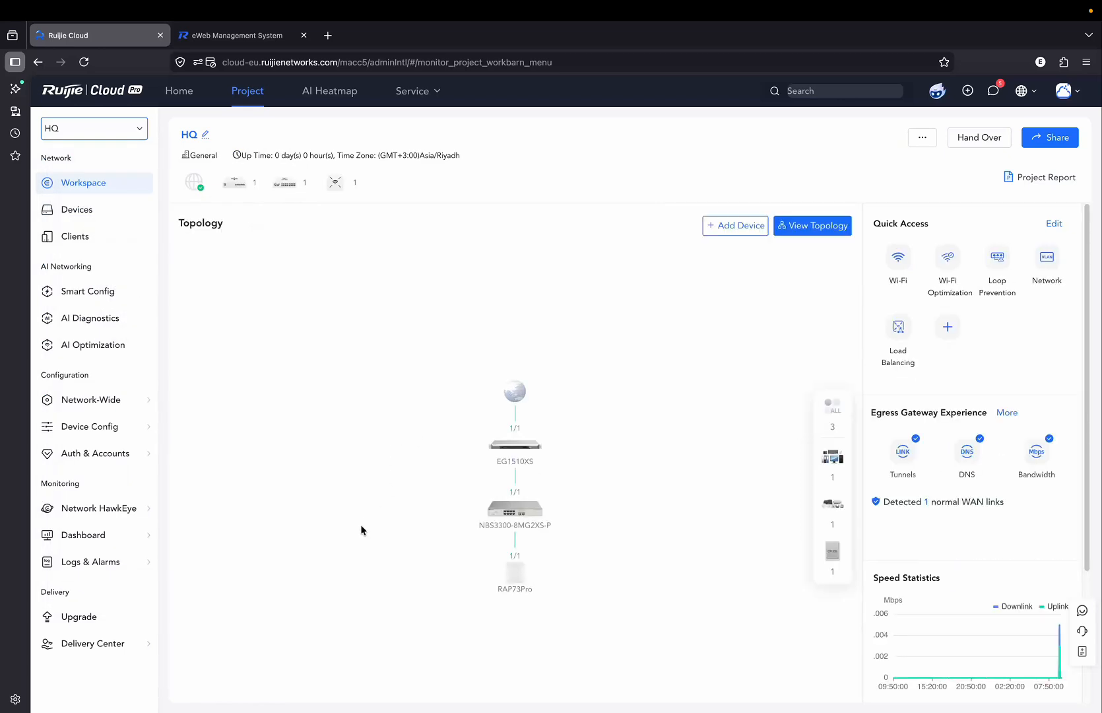
mouse_move(143, 401)
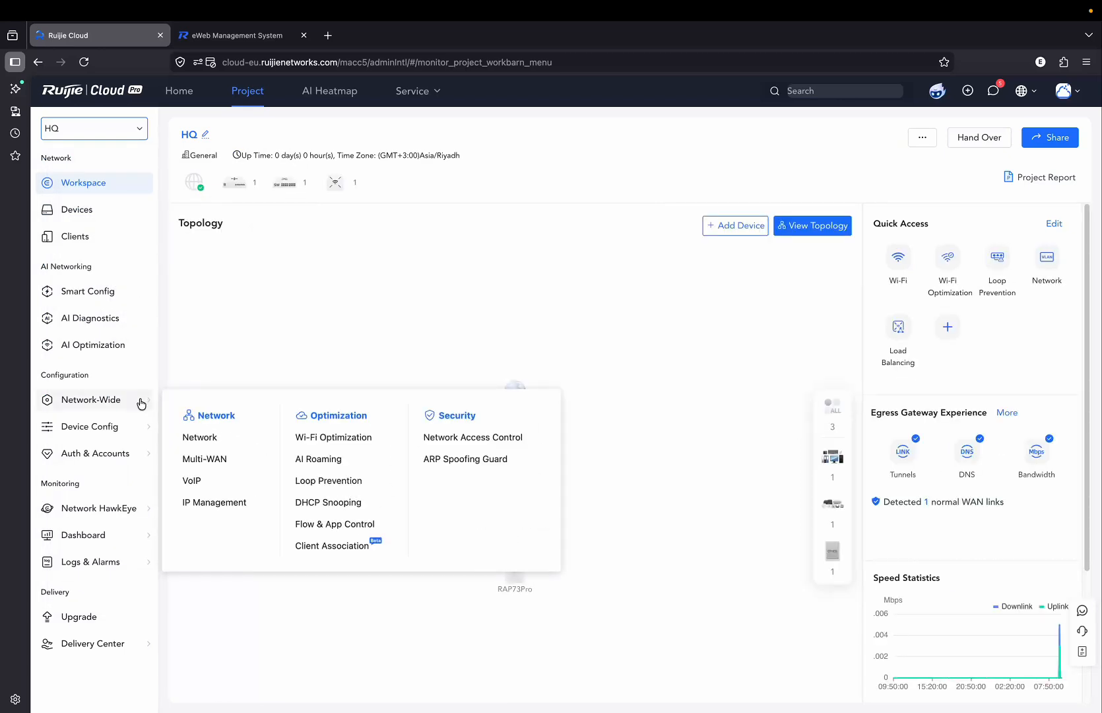
left_click(198, 440)
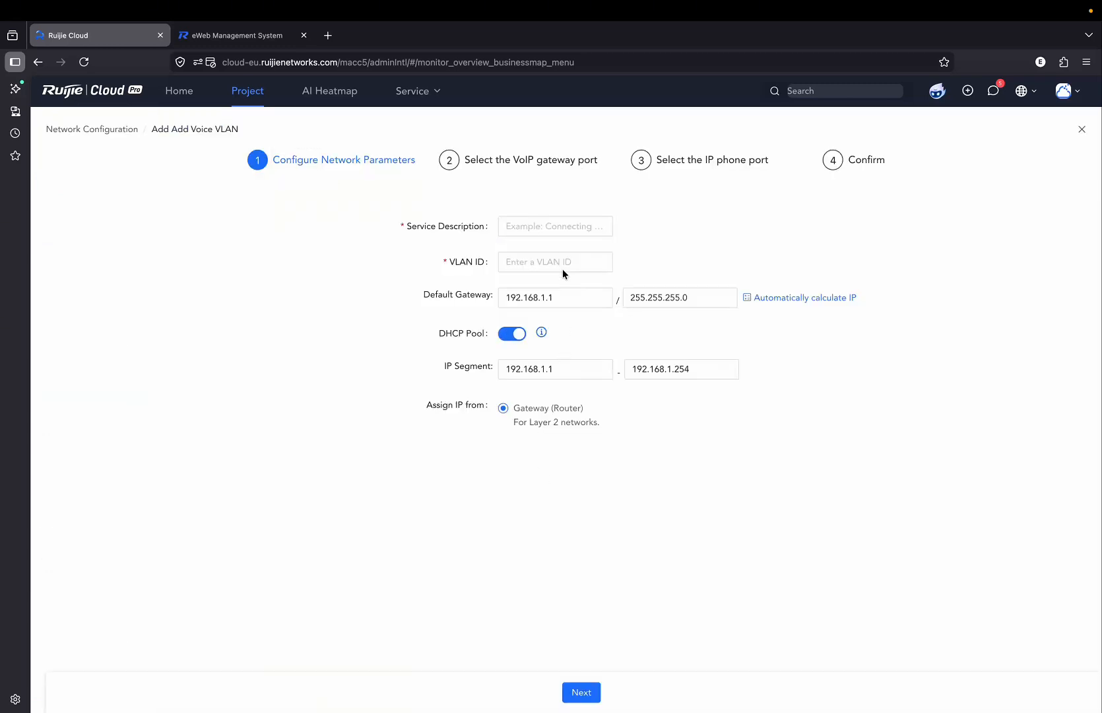
Enter service description VOIP, VLAN ID 10 and default gateway 10.10.10.1, then continue.
left_click(539, 225)
type("VOIP")
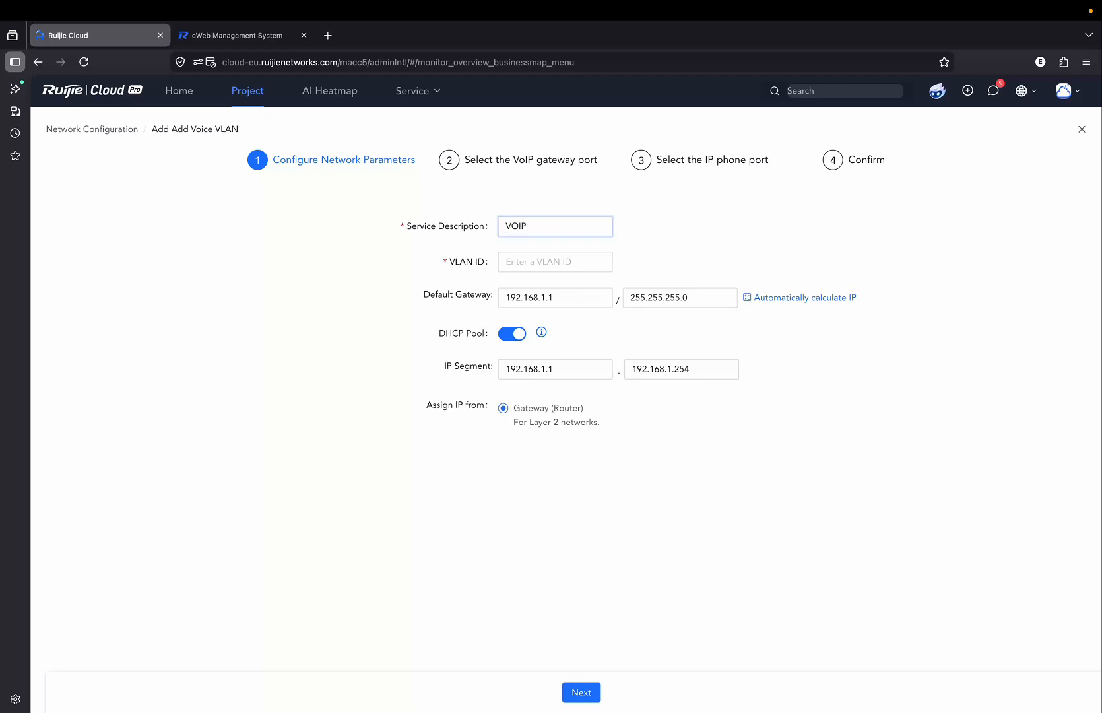
key("Tab")
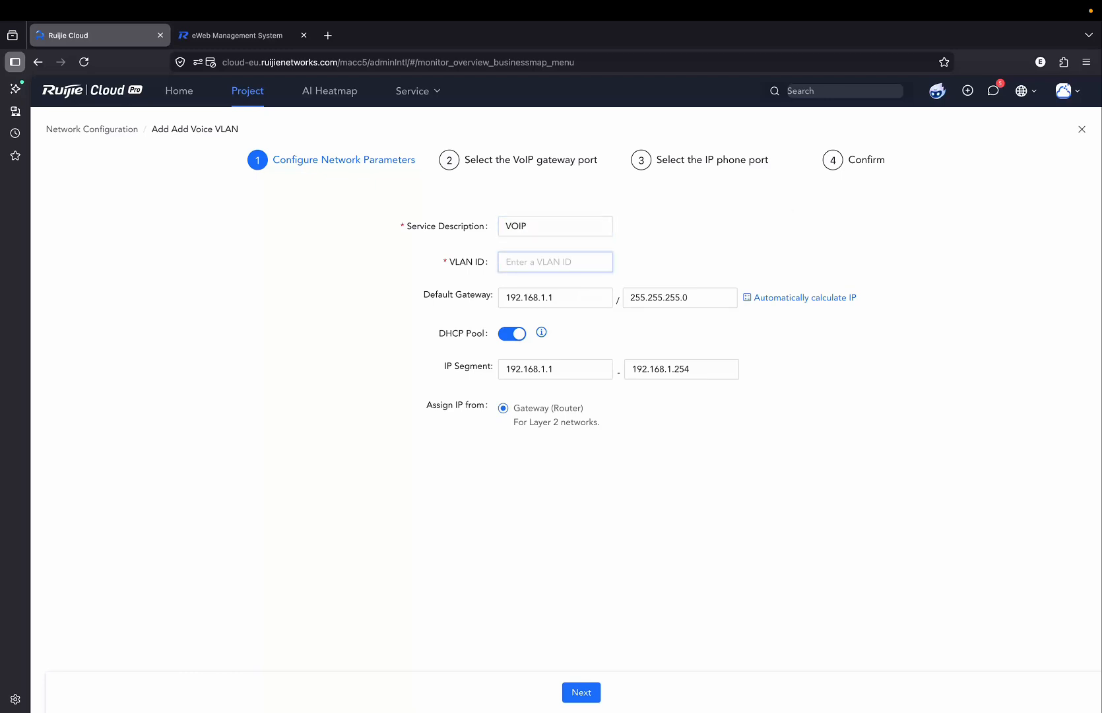
type("10")
left_click_drag(564, 298, 483, 300)
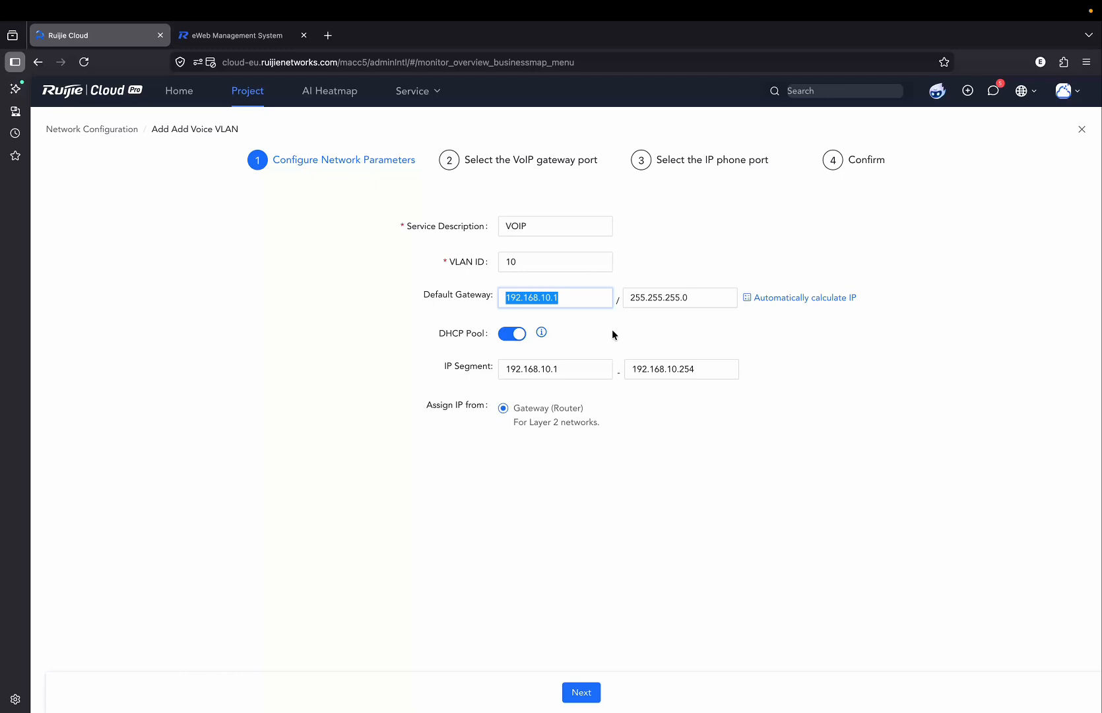
type("10.10.10.1")
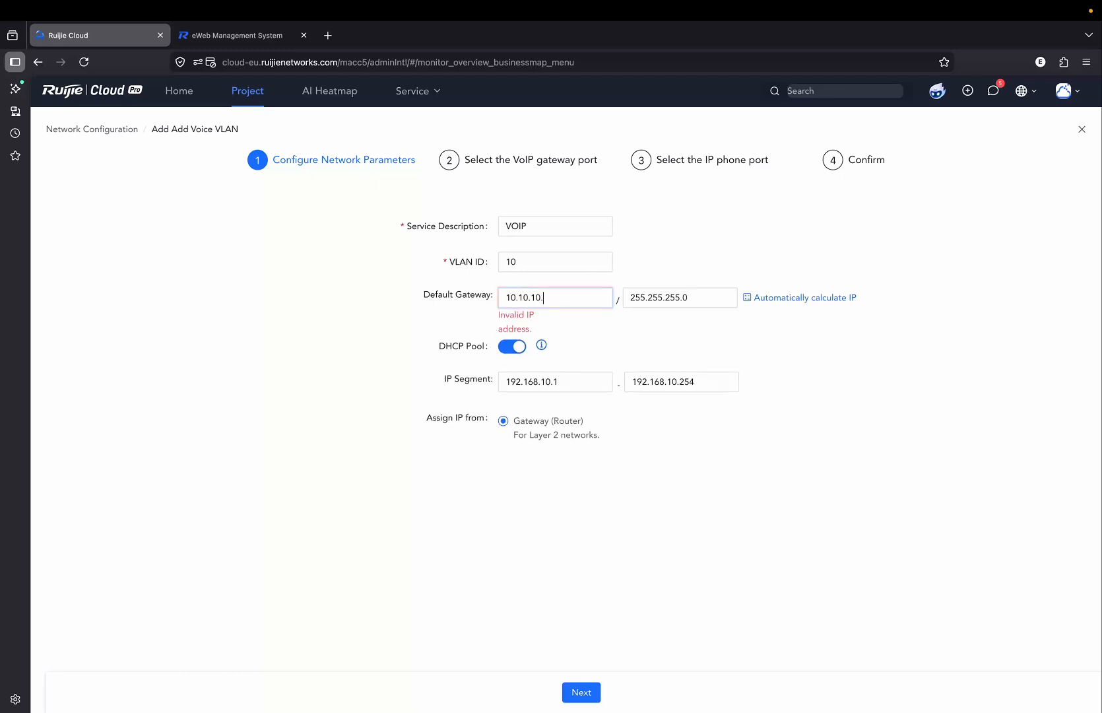
left_click(639, 406)
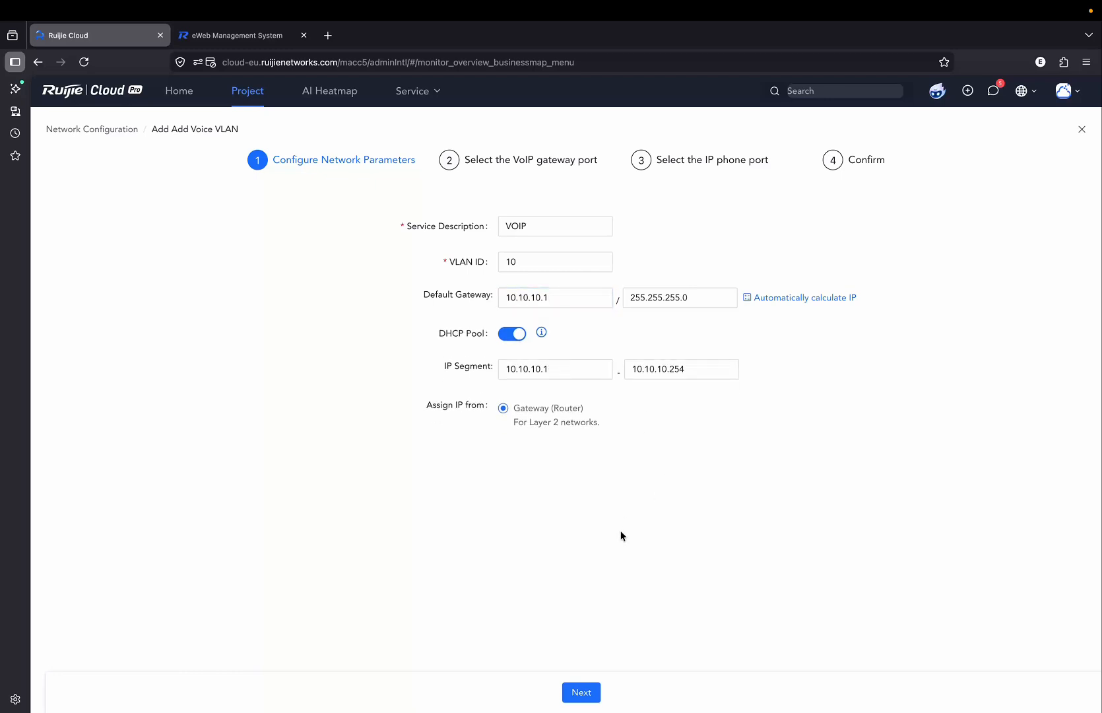
left_click(583, 691)
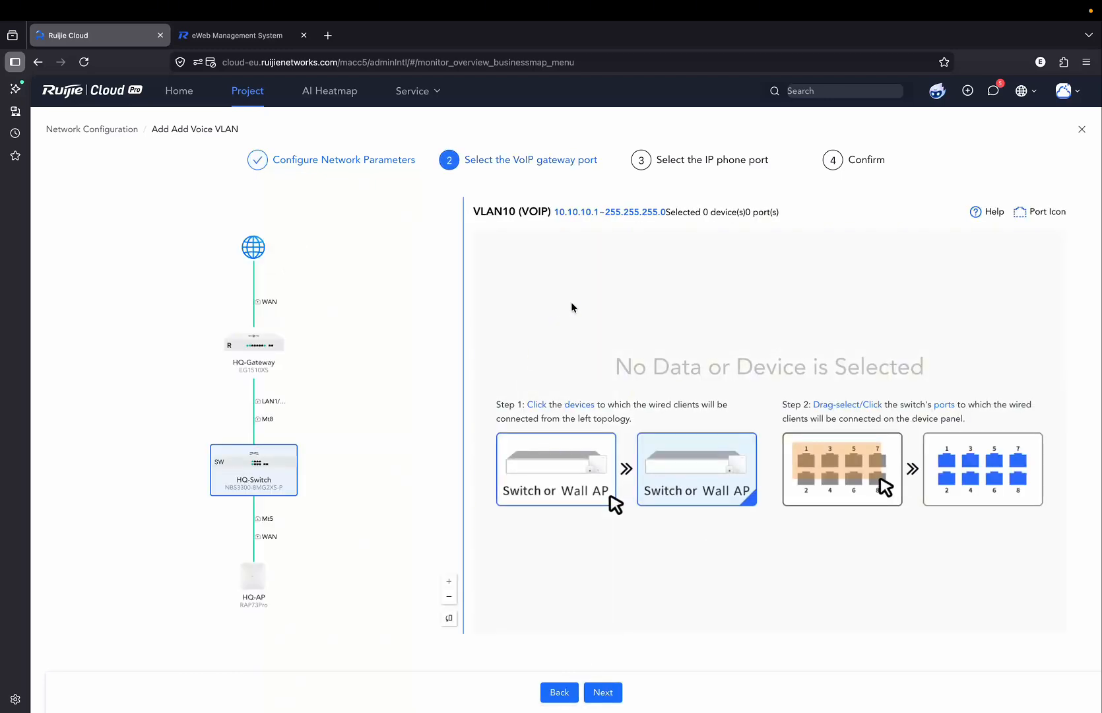
On HQ-Switch, use port 1 as VoIP gateway 10.10.10.254 and port 2 for IP phones.
left_click(269, 477)
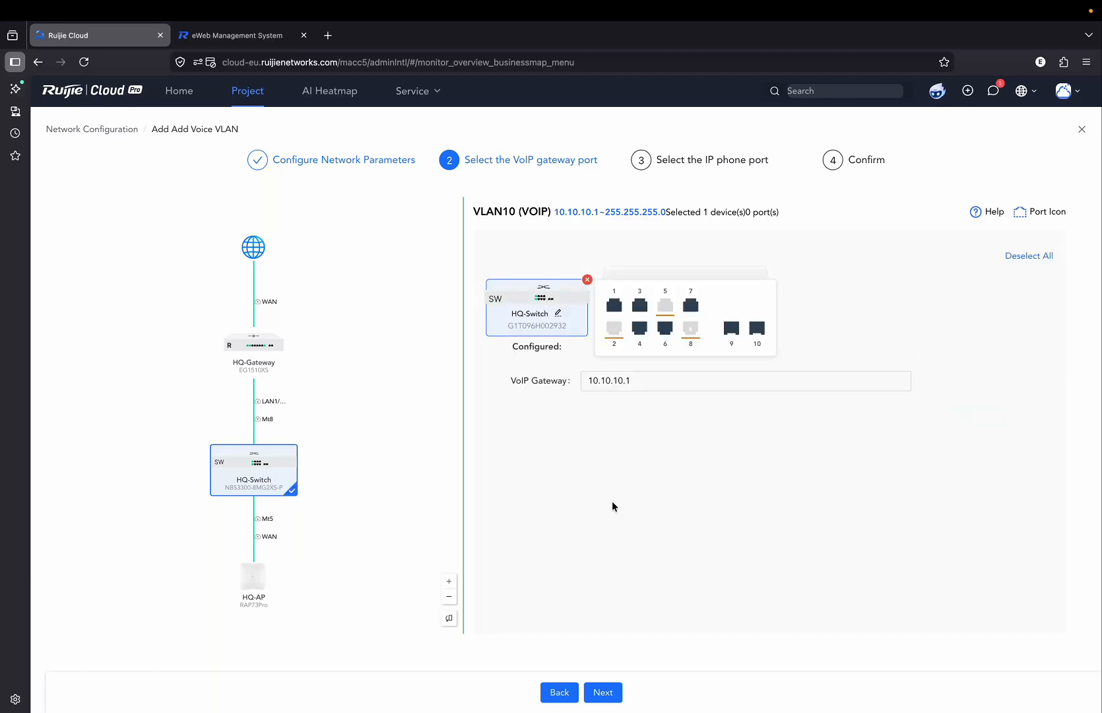
left_click(615, 306)
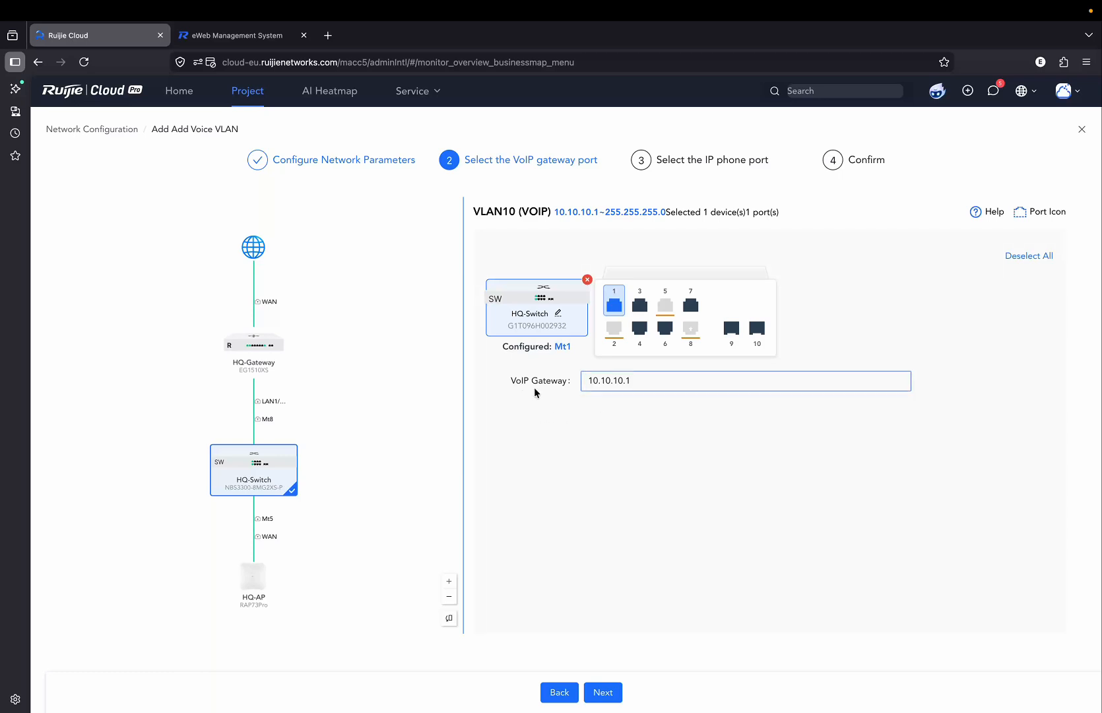
left_click(650, 385)
key("BackSpace")
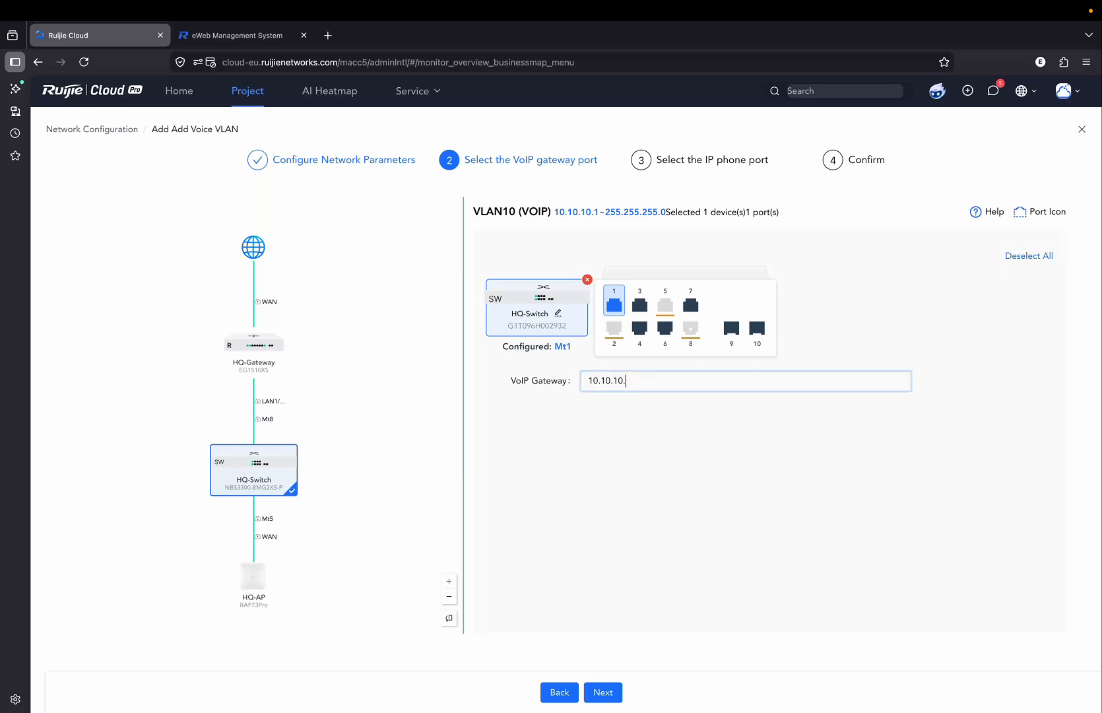
type("254")
left_click(606, 693)
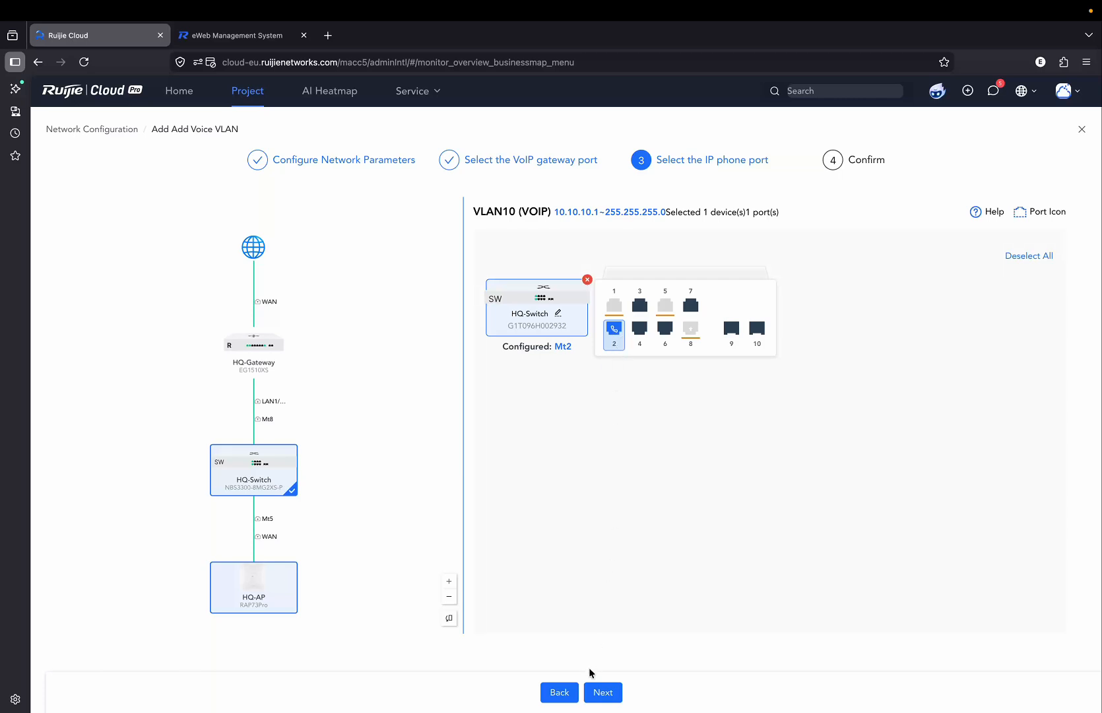
left_click(603, 692)
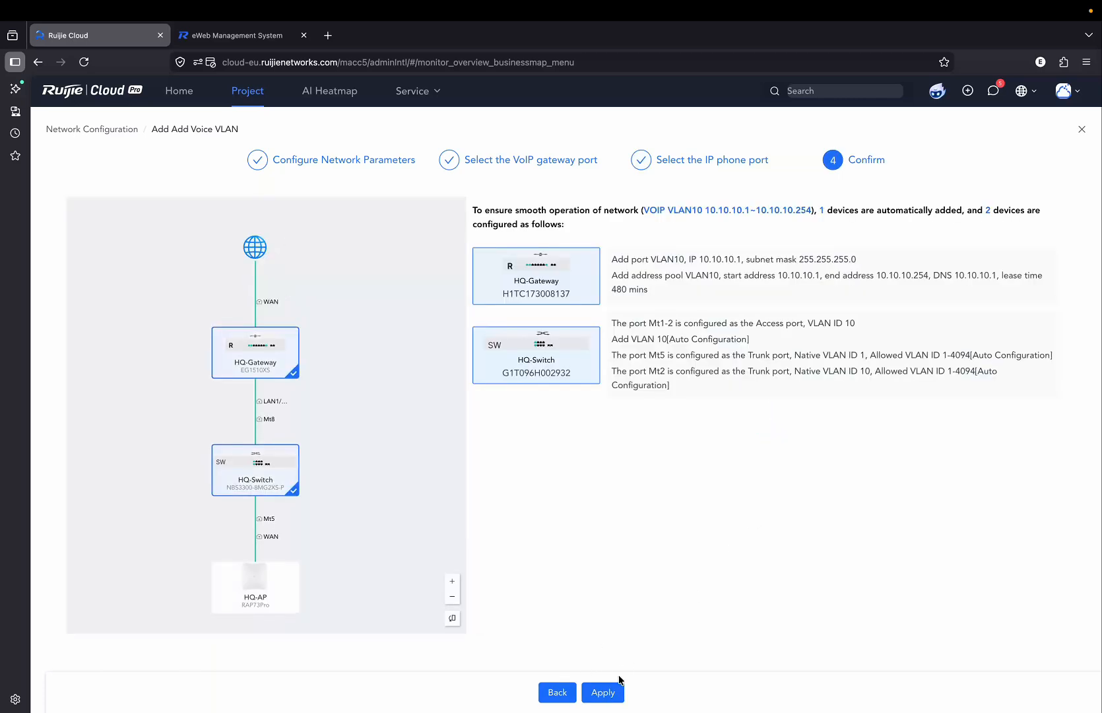
Apply the HQ VOIP VLAN 10 configuration and view the resulting network.
left_click(603, 693)
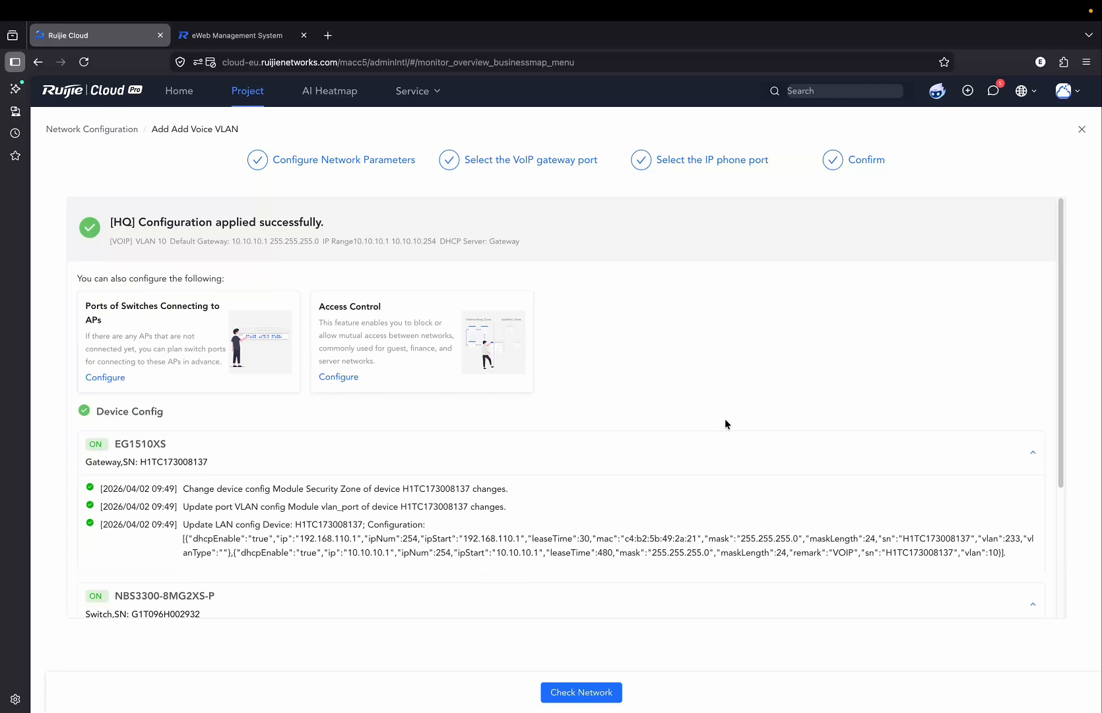
left_click(573, 693)
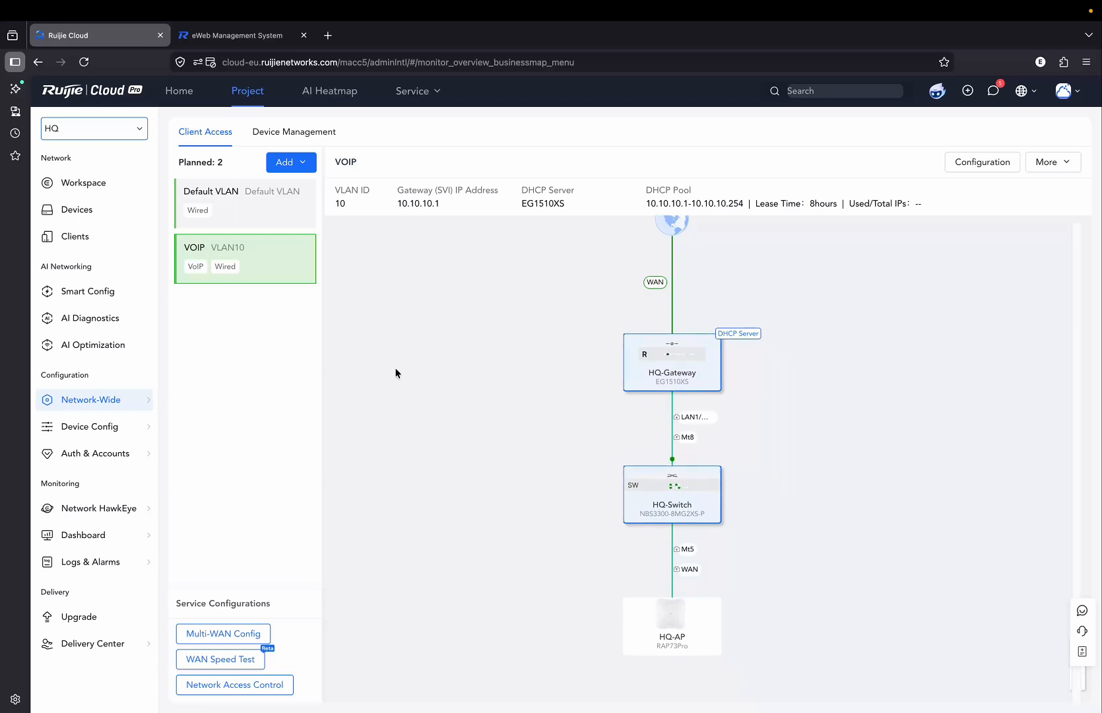
Switch to the Branch project and start adding a VoIP network.
left_click(139, 136)
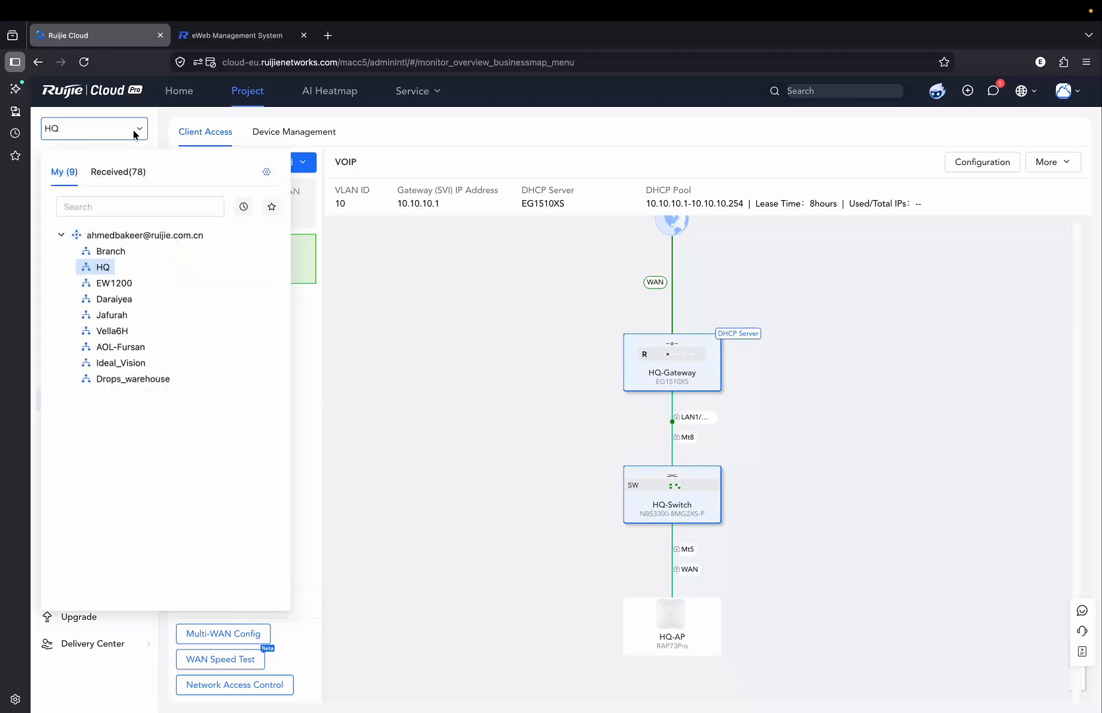
left_click(111, 251)
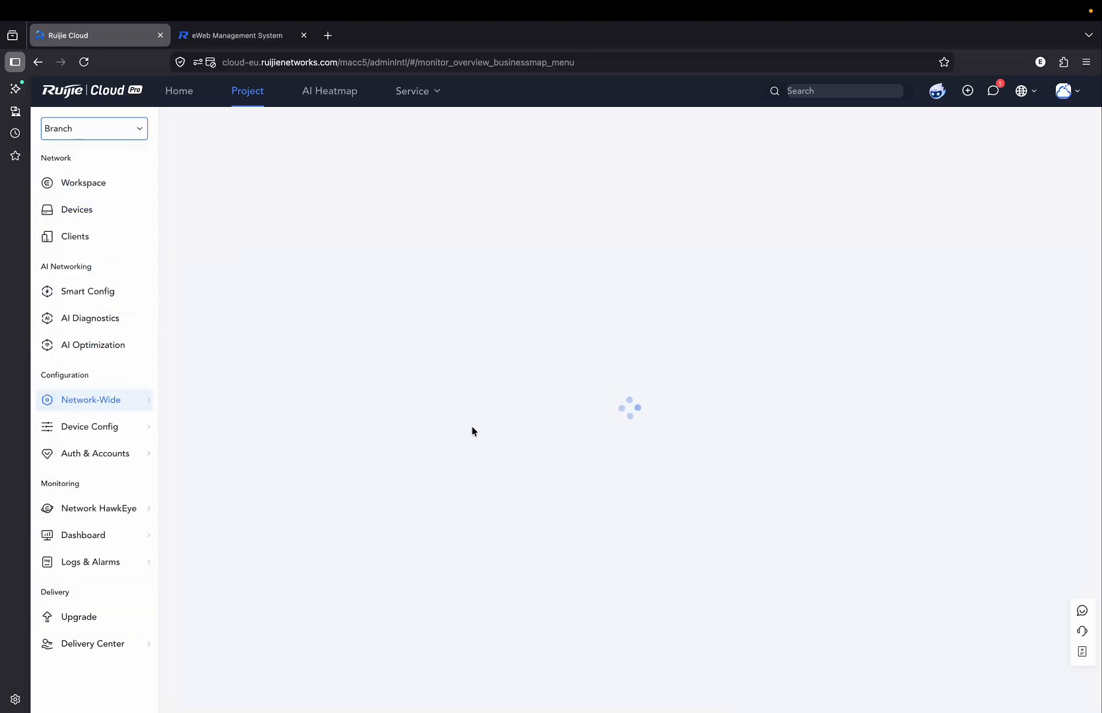
left_click(292, 161)
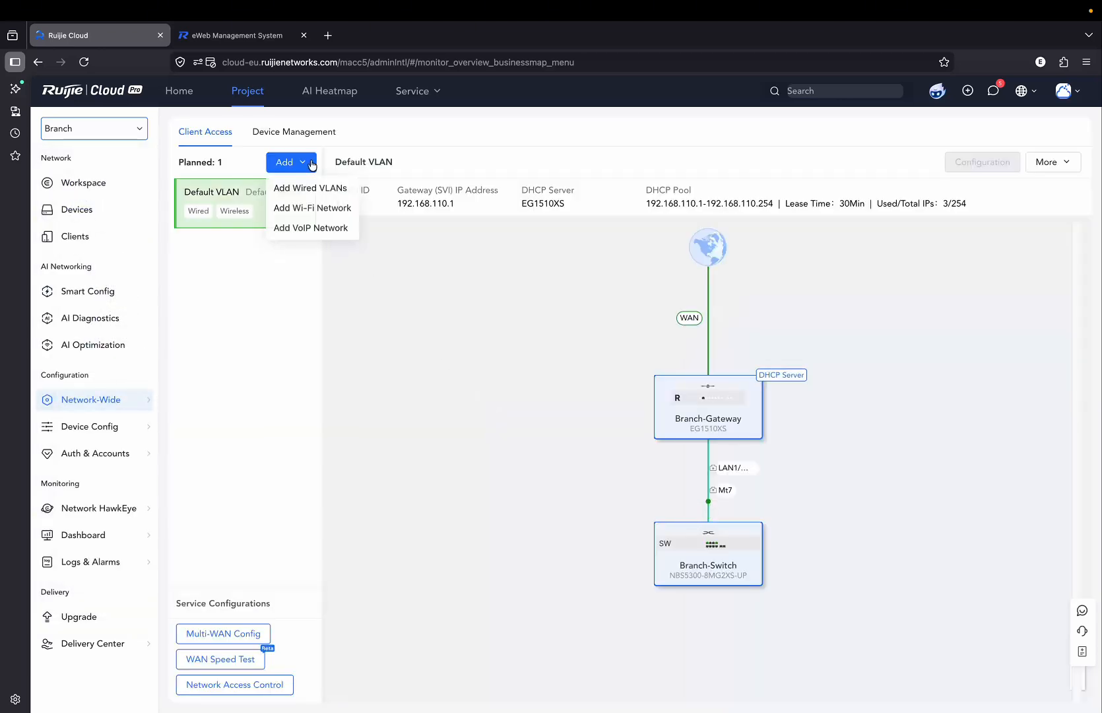
left_click(313, 231)
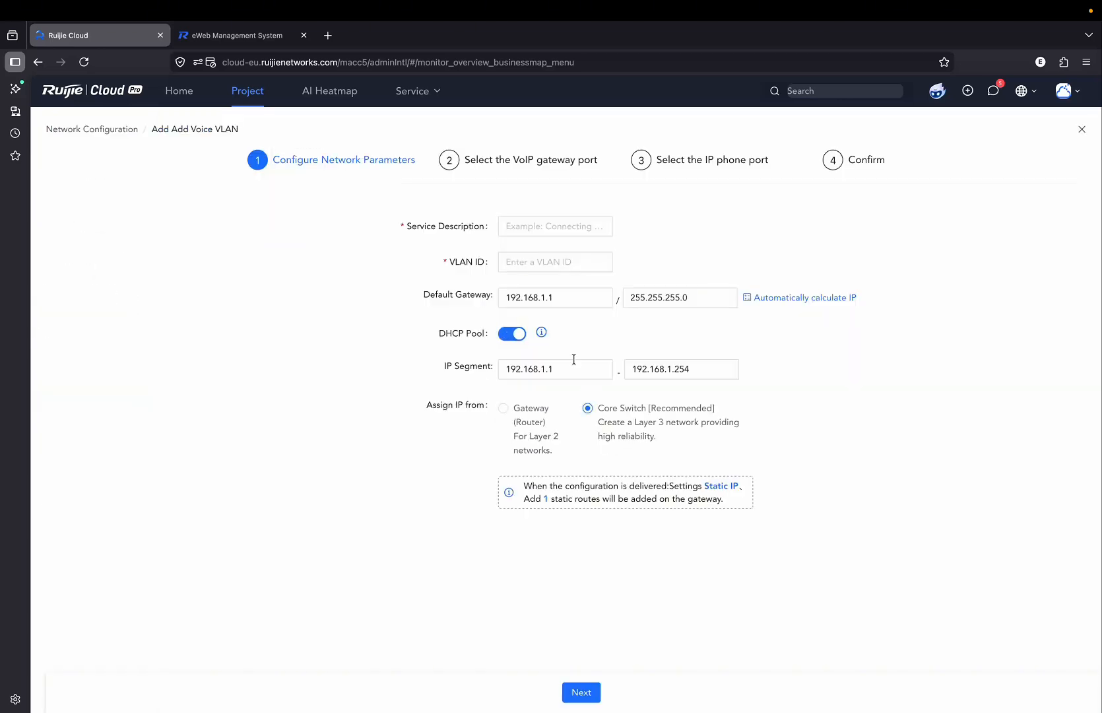
Enter service description VOIP, VLAN ID 10 and default gateway 10.10.20.1.
left_click(527, 224)
type("VOIP")
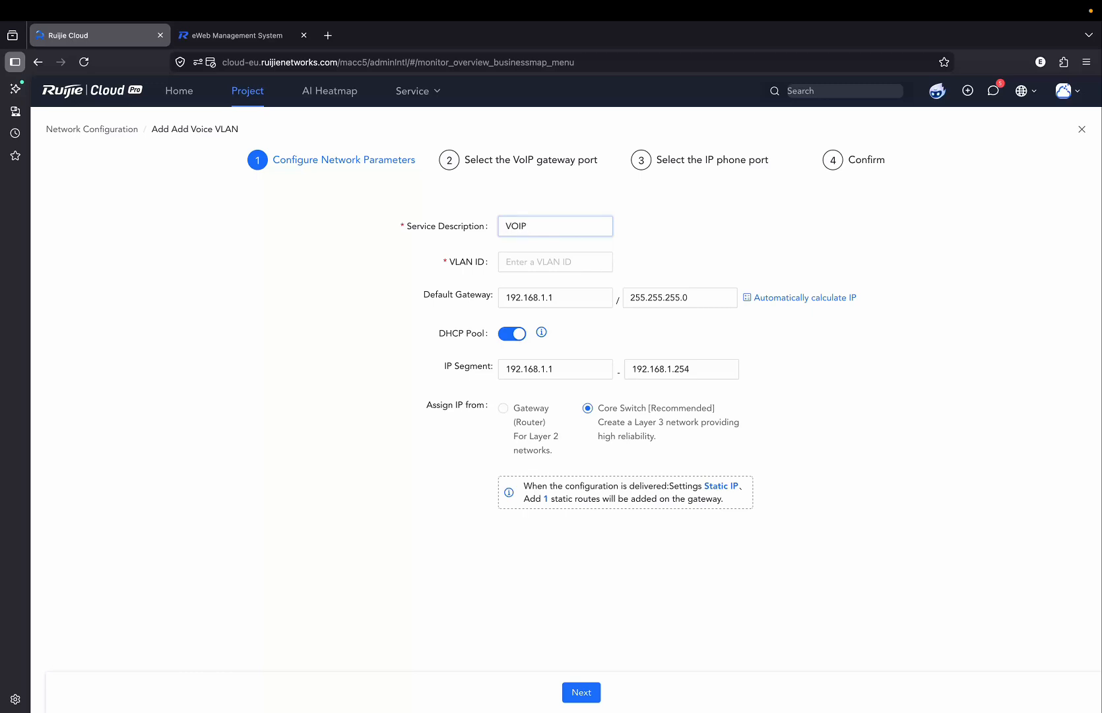
key("Tab")
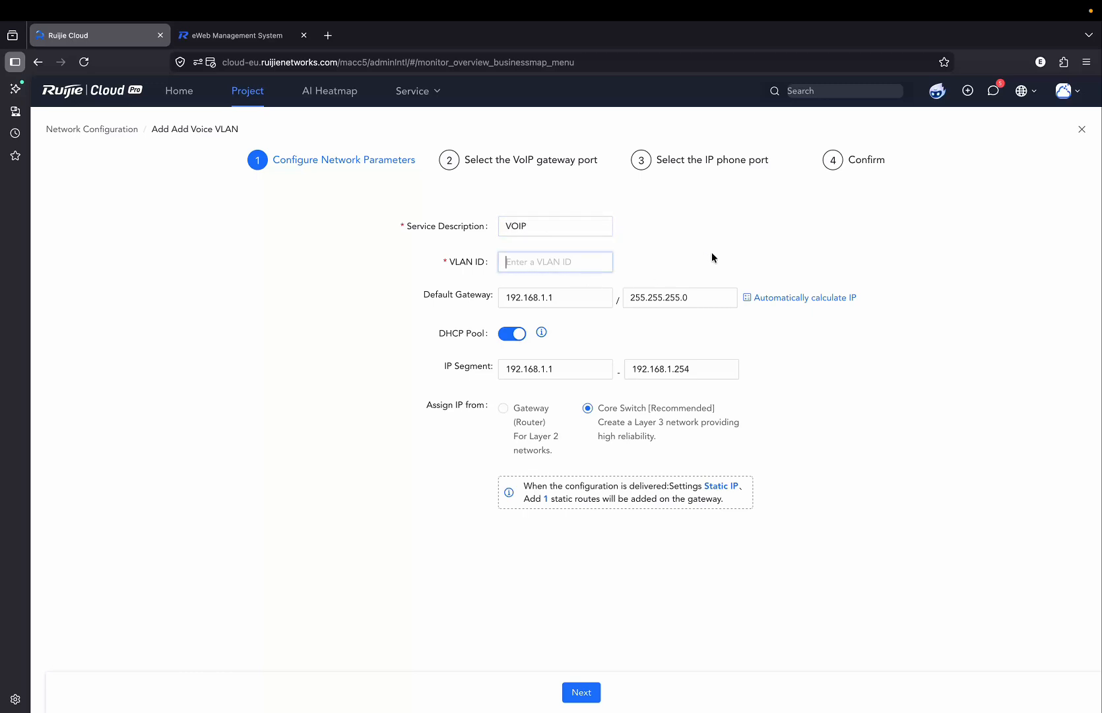
type("10")
key("Tab")
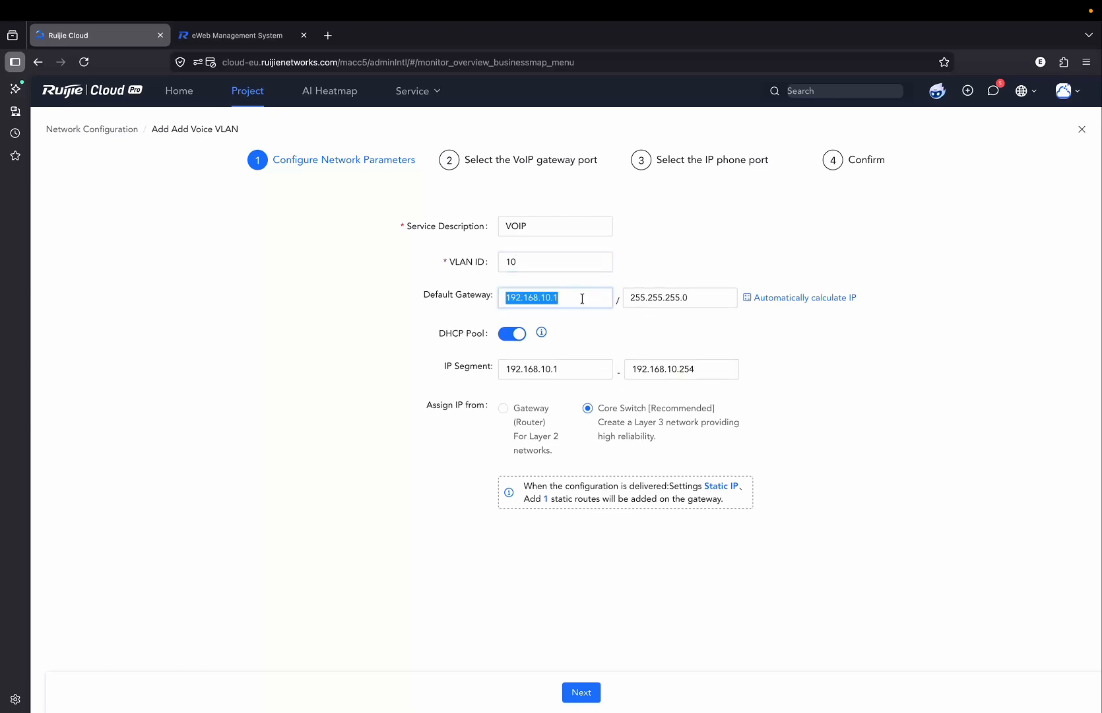
type("10.10.10.1")
key("Left")
key("Left")
key("Left")
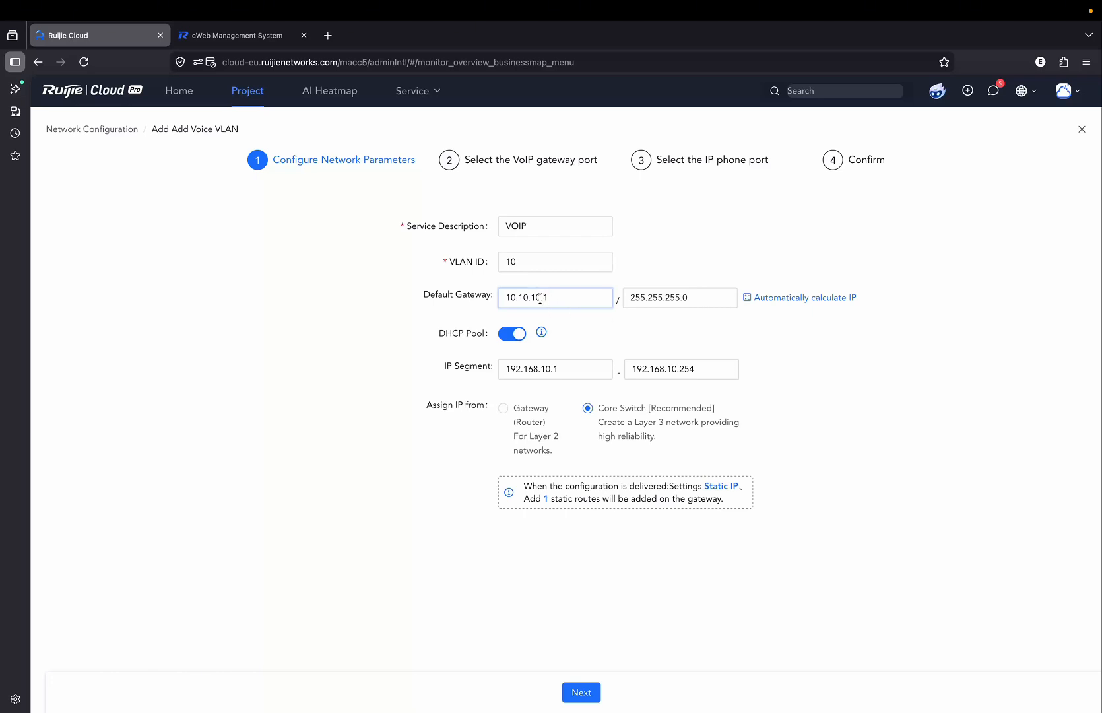
key("BackSpace")
type("2")
left_click(825, 406)
Set the IP pool to 10.10.20.2–10.10.20.254, assigned by the gateway router, and continue.
left_click_drag(575, 378, 458, 376)
type("10.10.20.2")
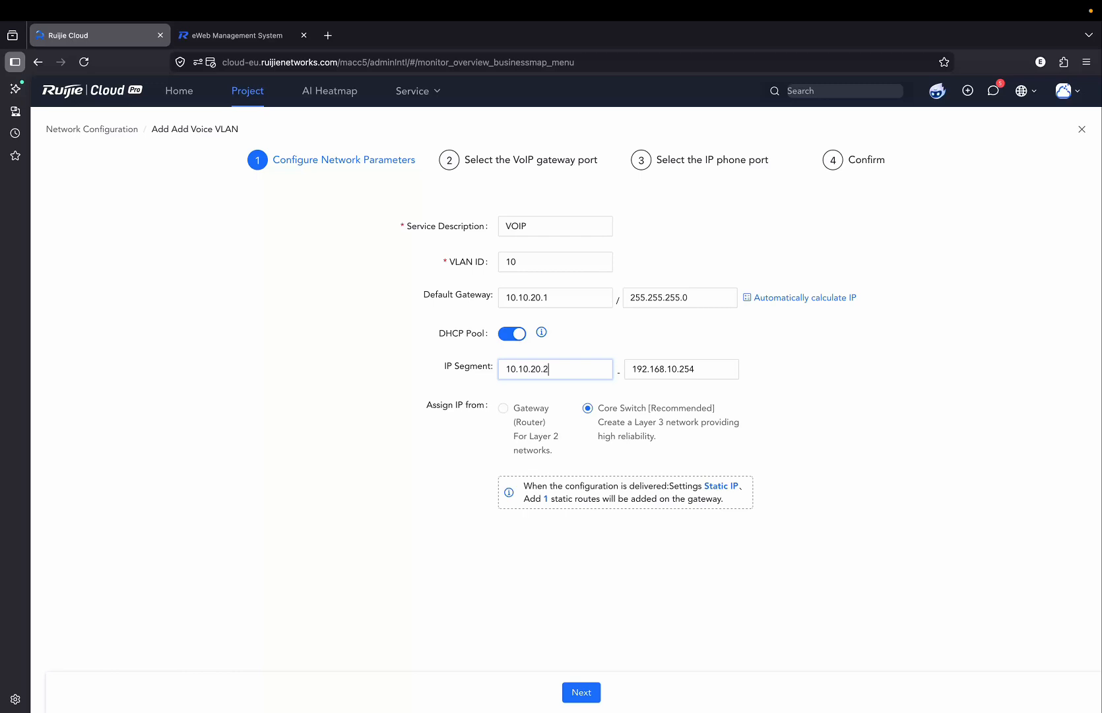
left_click(684, 370)
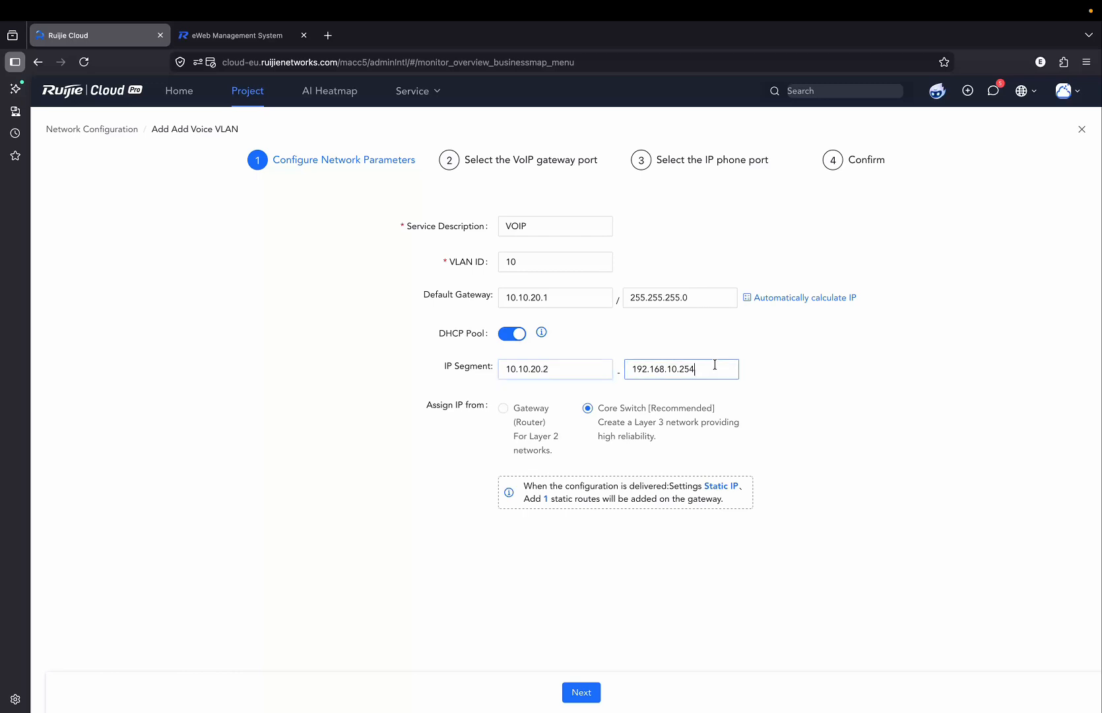
double_click(711, 367)
key("ctrl+a")
type("10.10.20.254")
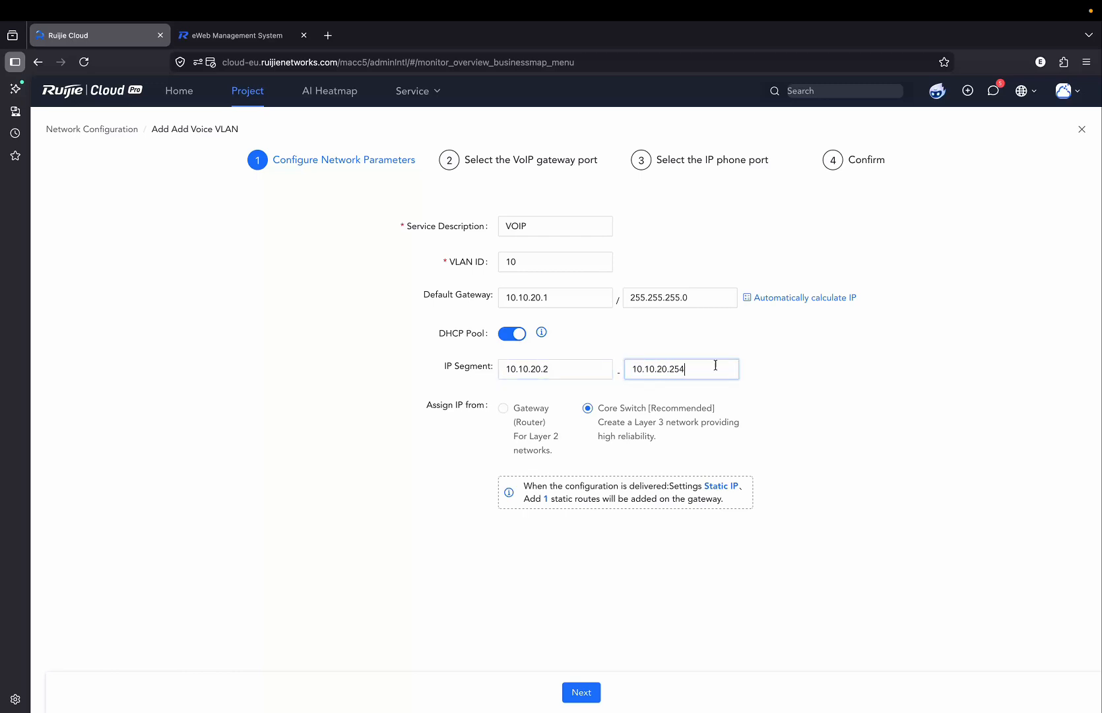
left_click(823, 445)
left_click_drag(448, 408, 483, 409)
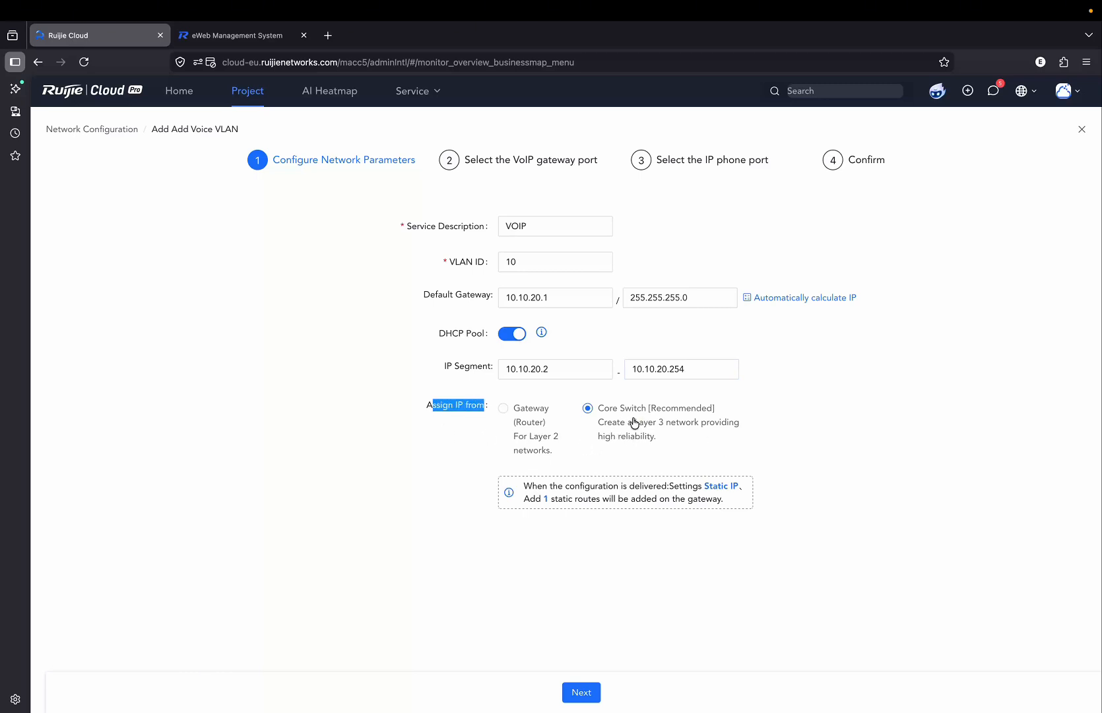
left_click(527, 416)
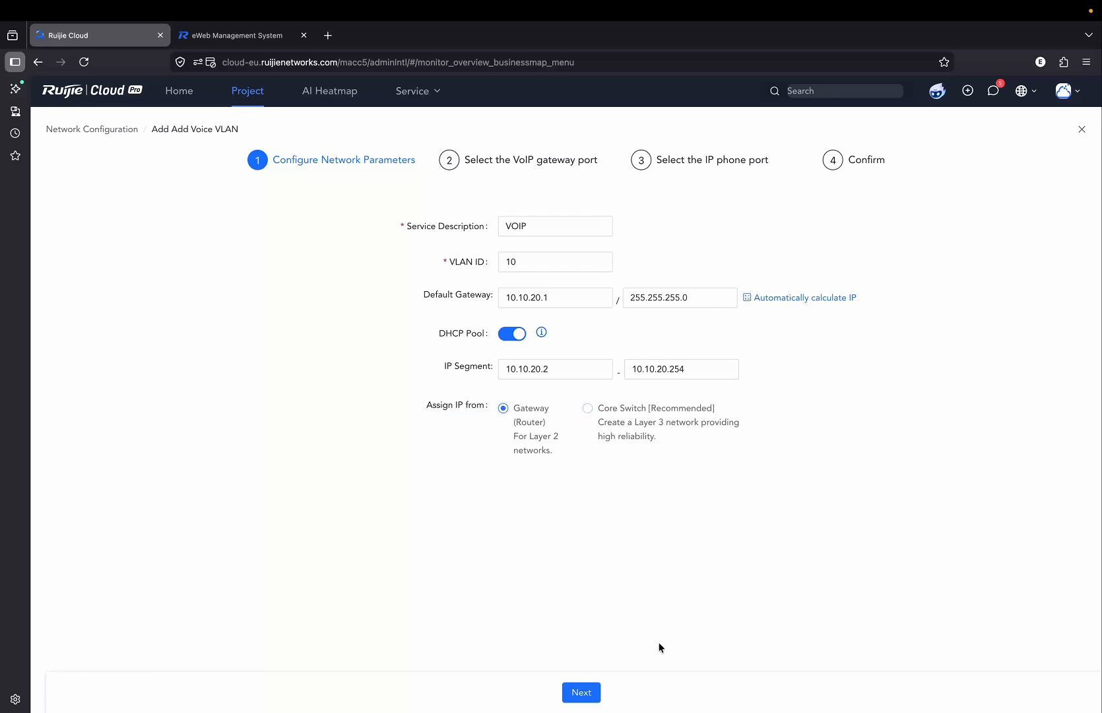
left_click(581, 692)
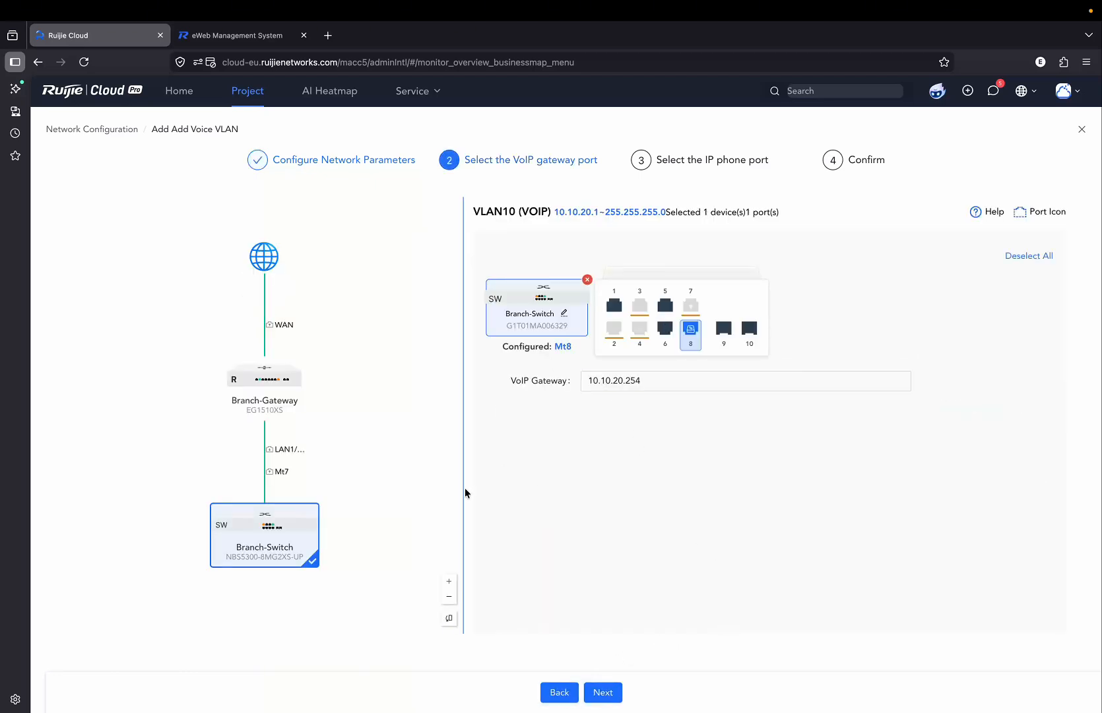
Deselect port 8 and clear the VoIP gateway address, then continue.
left_click(691, 338)
left_click(651, 382)
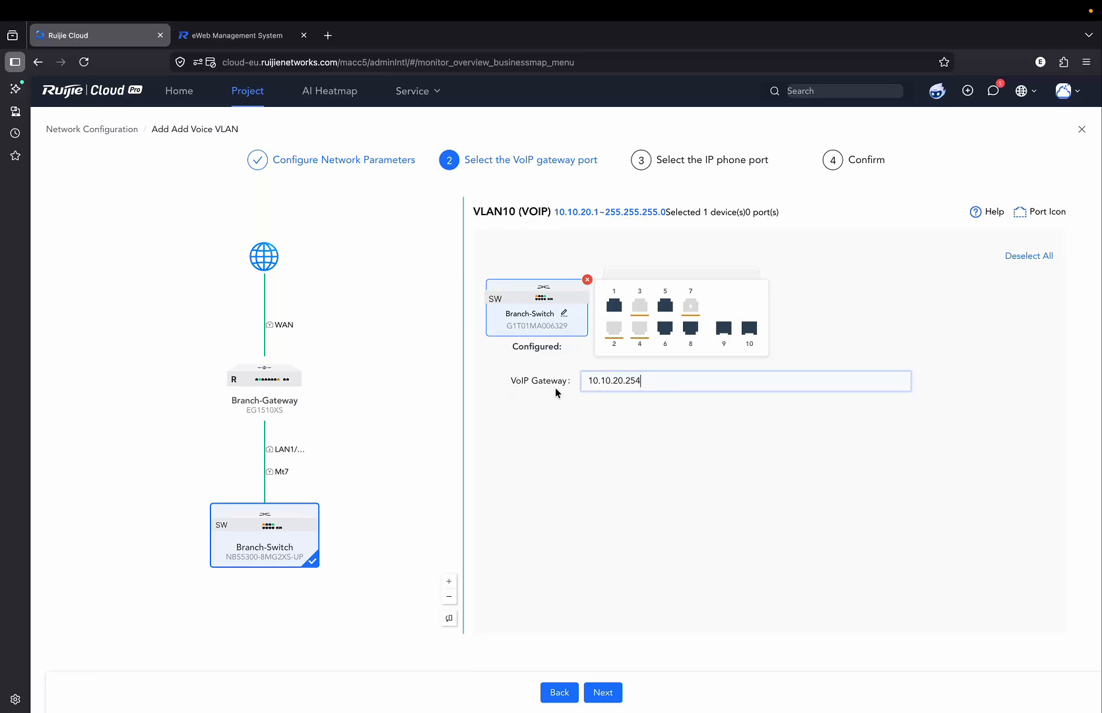
key("BackSpace")
key("BackSpace")
key("BackSpace")
key("BackSpace")
key("BackSpace")
key("BackSpace")
key("BackSpace")
key("BackSpace")
key("BackSpace")
key("BackSpace")
key("BackSpace")
key("BackSpace")
left_click(605, 695)
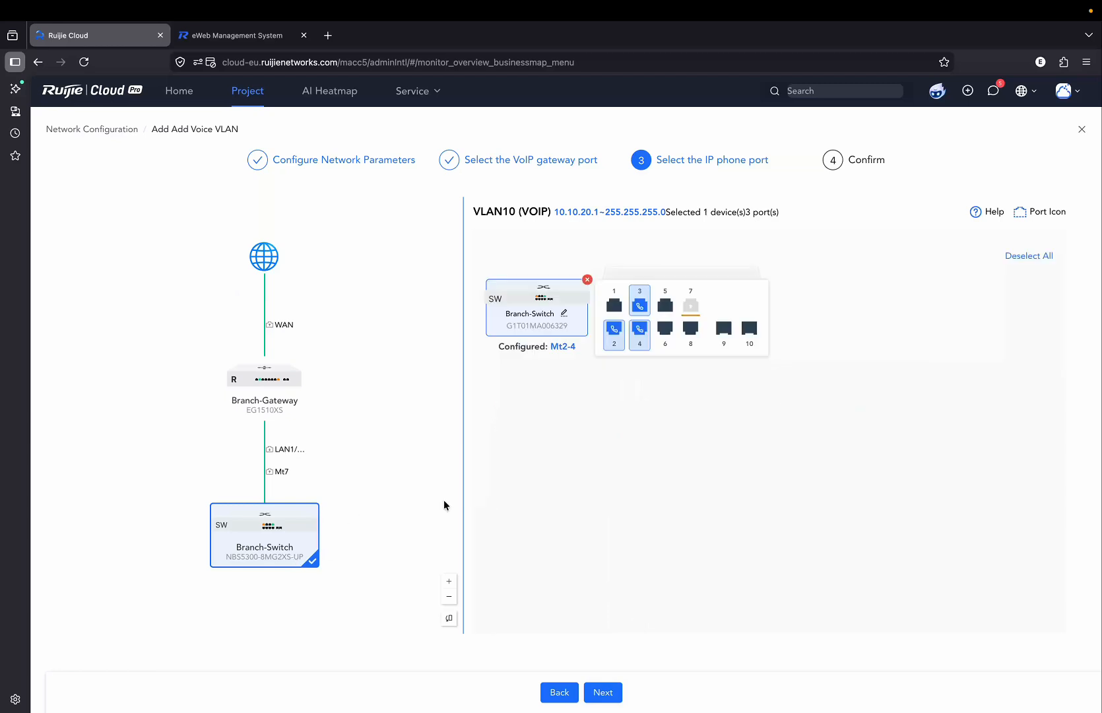
Keep only port 1 for IP phones, apply the VLAN, and check the network.
left_click(640, 335)
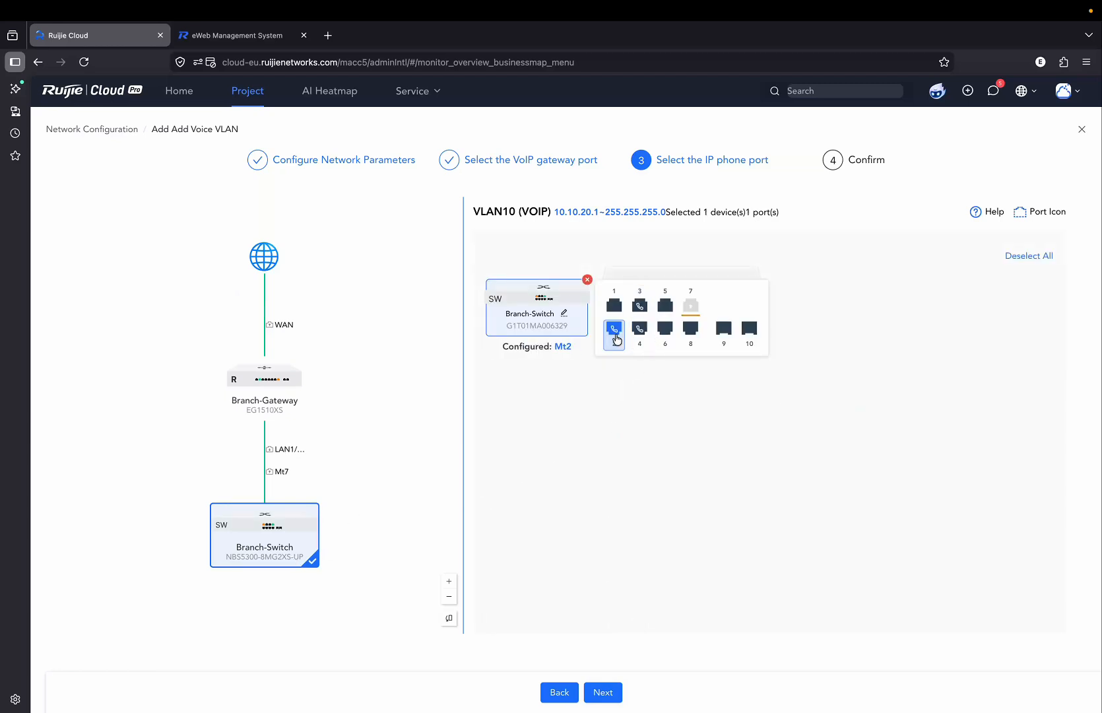
left_click(615, 336)
left_click(614, 304)
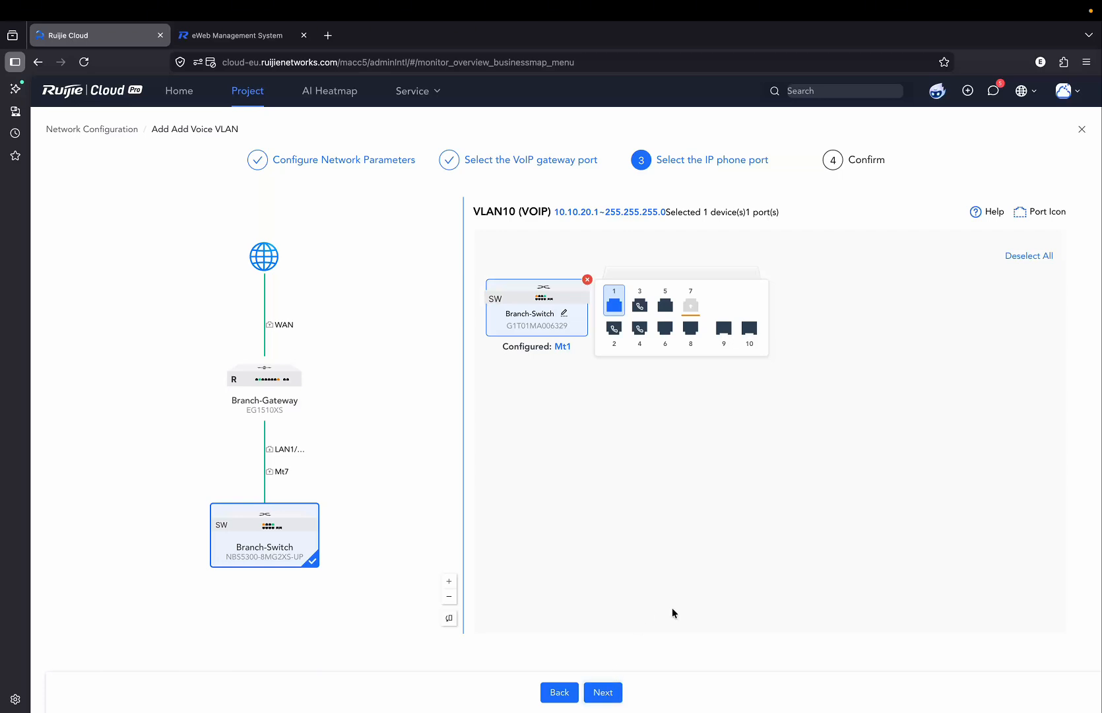
left_click(628, 691)
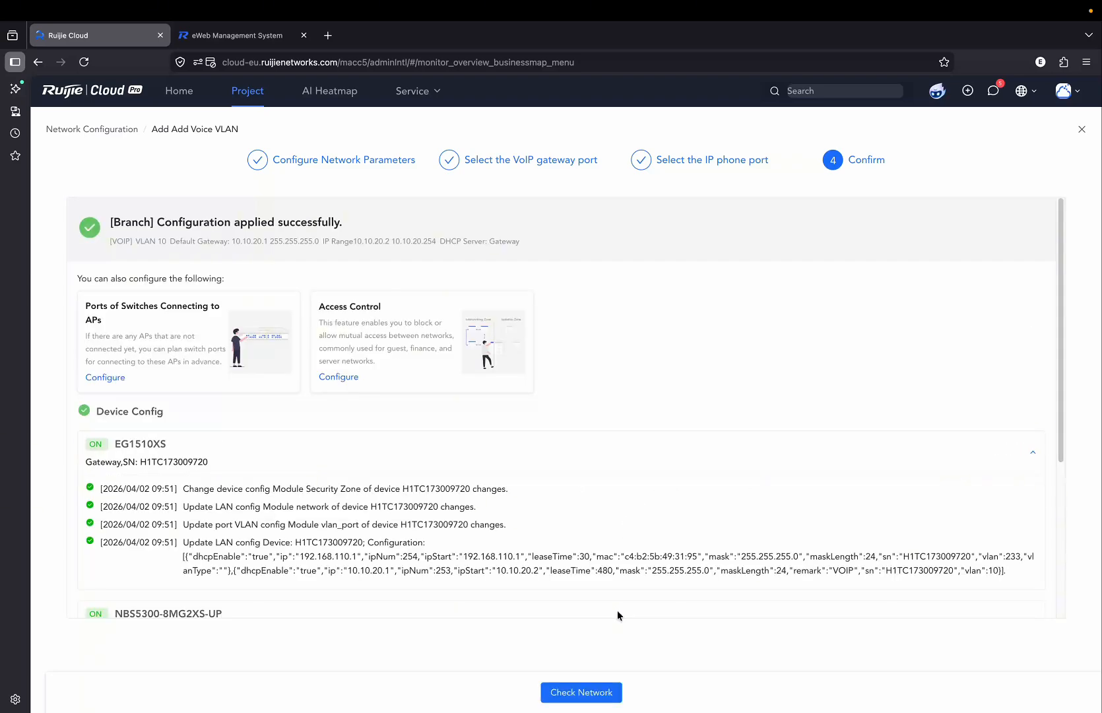
left_click(584, 692)
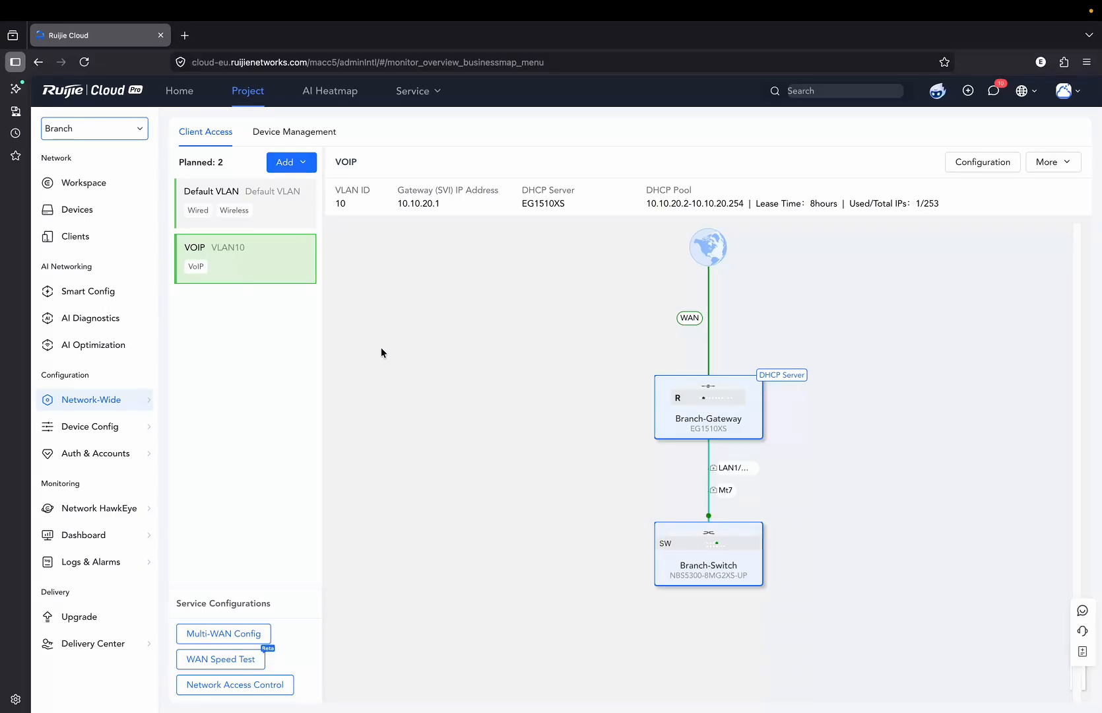
Create the first SD-WAN group named R with a mesh topology.
mouse_move(429, 99)
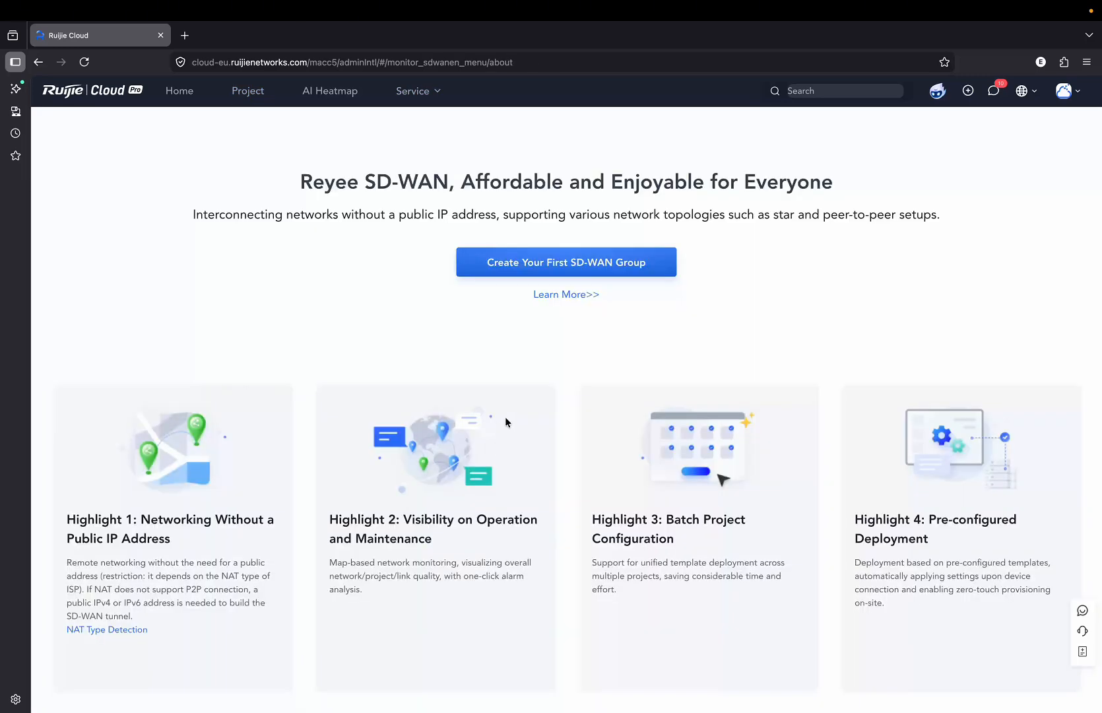
left_click(573, 266)
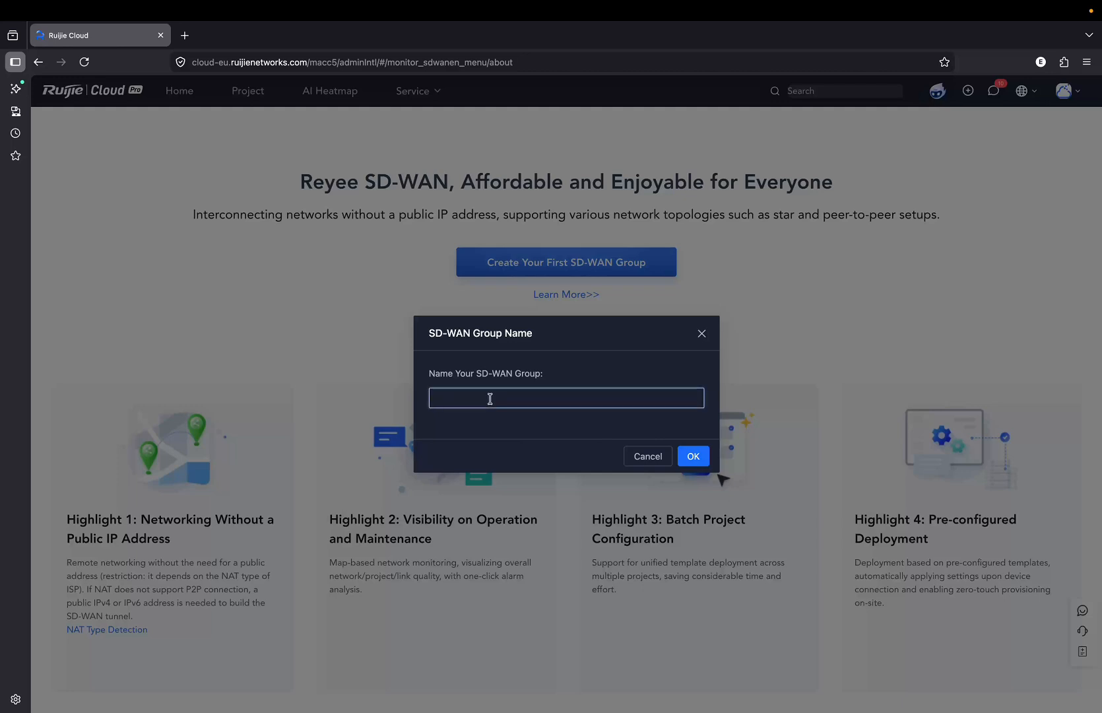
type("Ruijie")
left_click(693, 457)
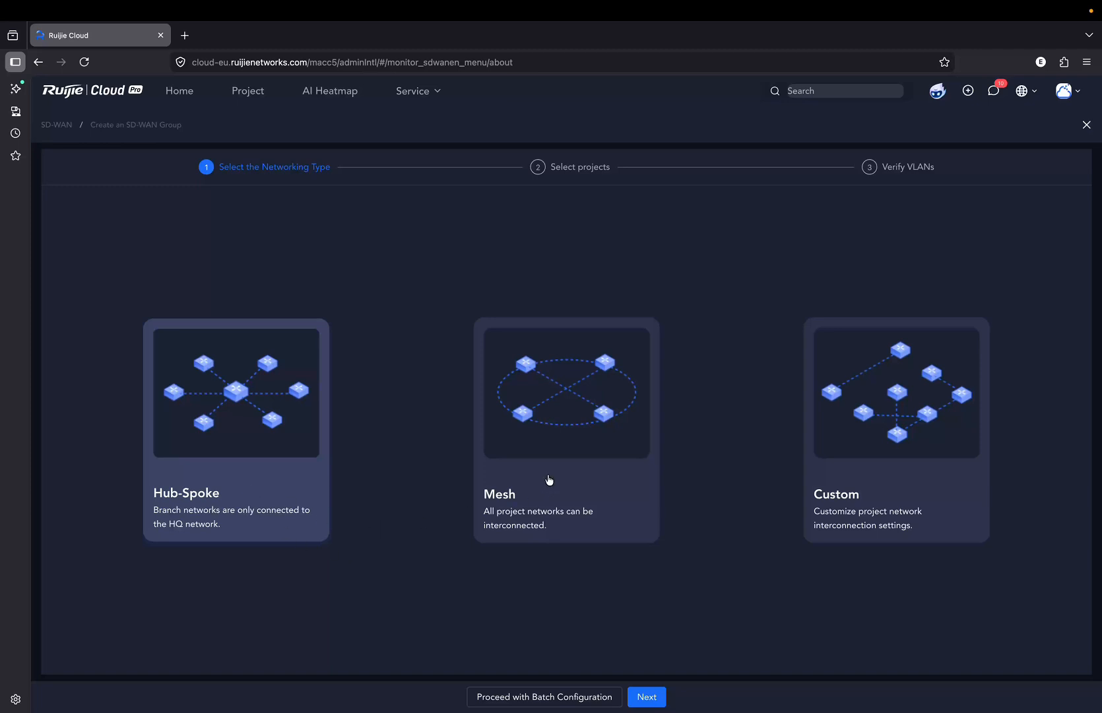
left_click(583, 487)
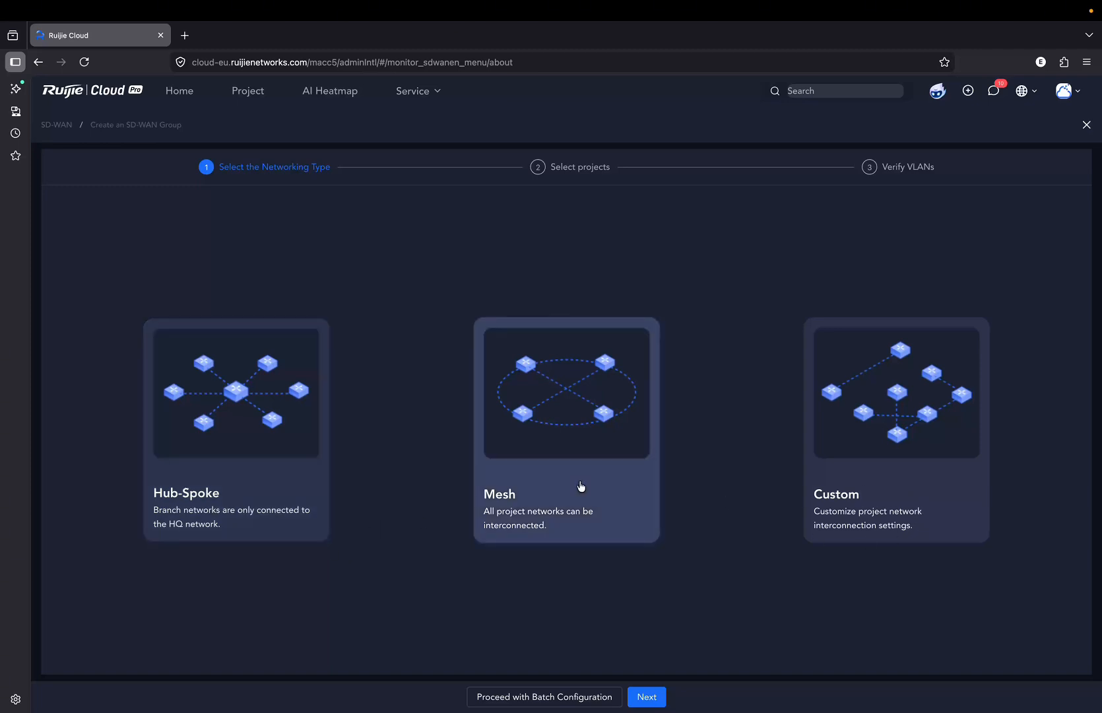
left_click(647, 697)
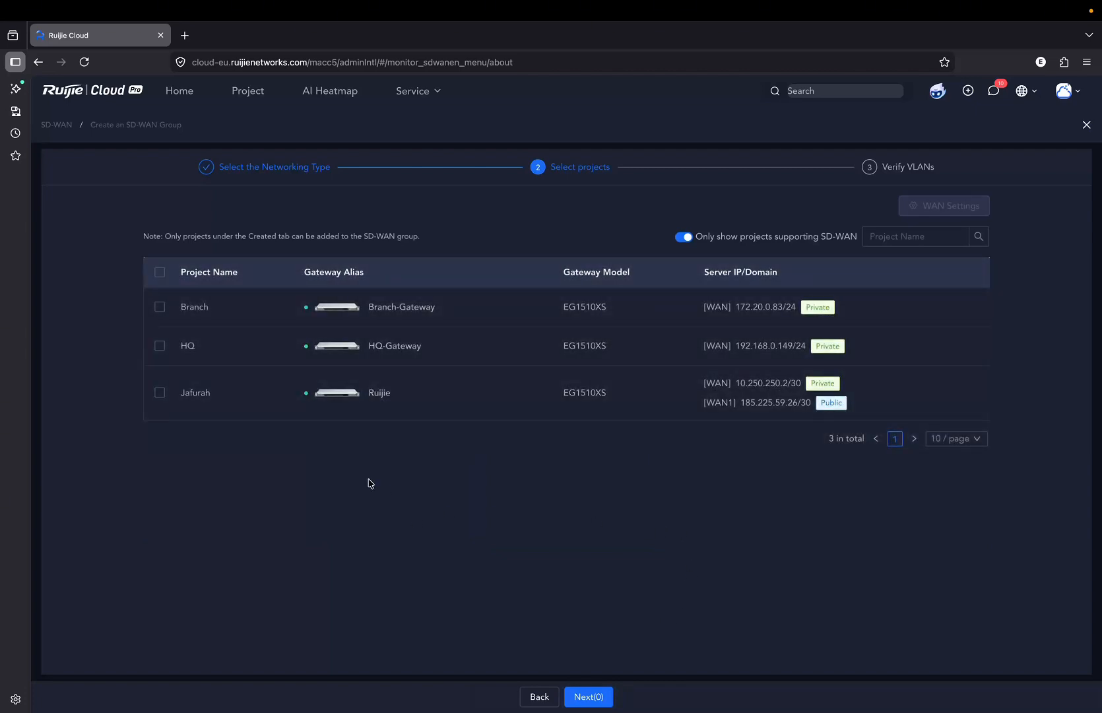
Add the HQ and Branch projects to the group and continue.
left_click(159, 348)
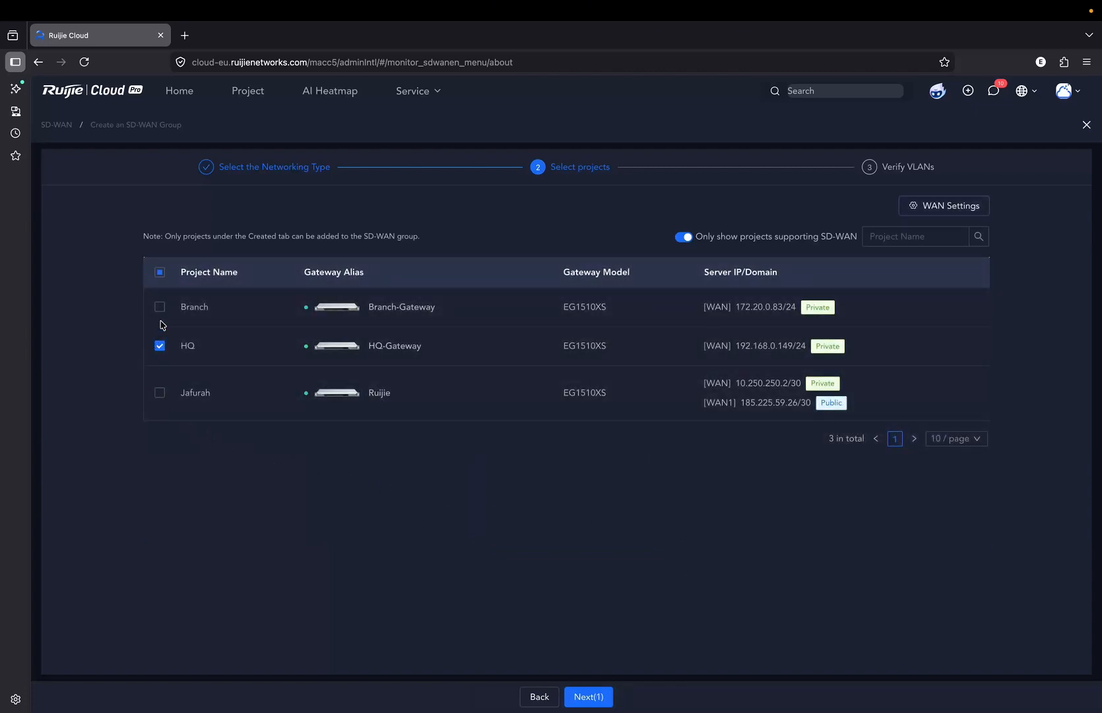
left_click(160, 315)
left_click(598, 699)
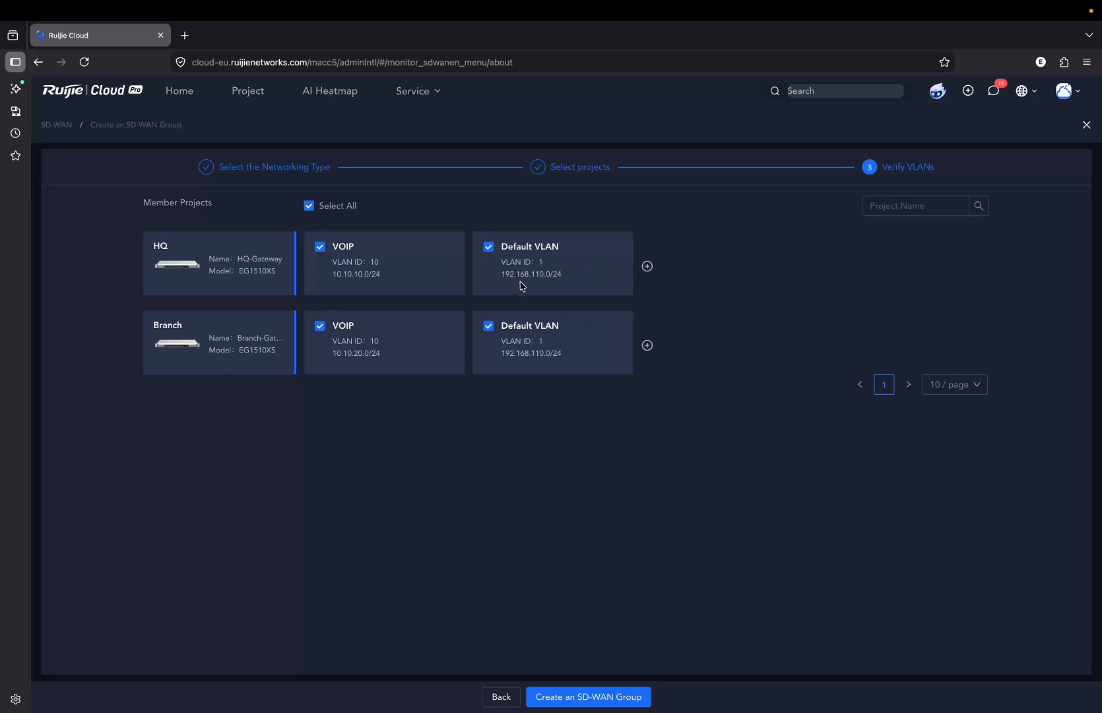
Create the group, accepting subnets 10.0.1.0/24 for Branch and 10.0.0.0/24 for HQ.
left_click_drag(520, 276, 564, 276)
left_click_drag(343, 276, 385, 280)
left_click_drag(333, 354, 382, 361)
left_click(590, 700)
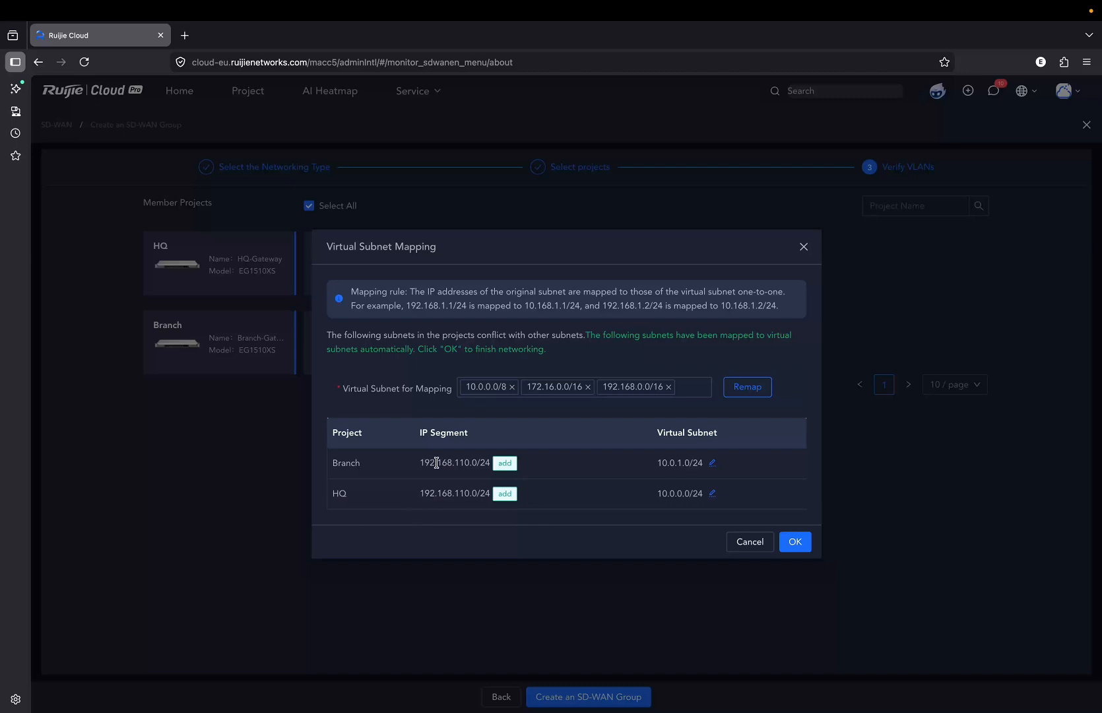
left_click_drag(436, 463, 469, 495)
left_click(798, 546)
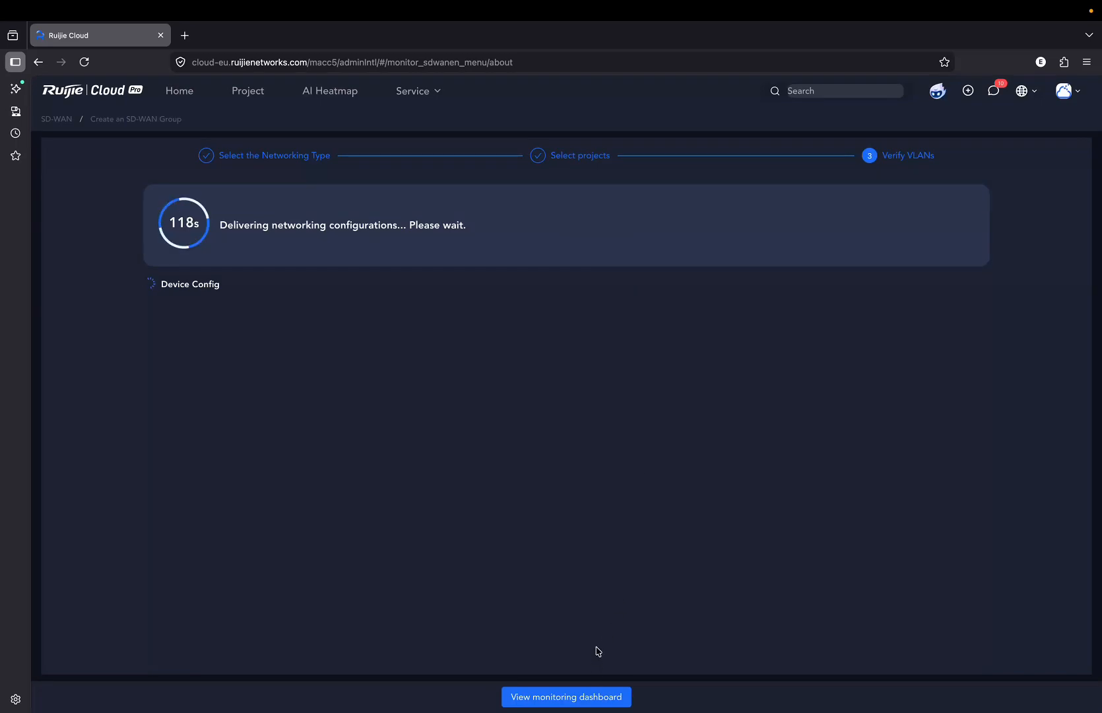
left_click(565, 697)
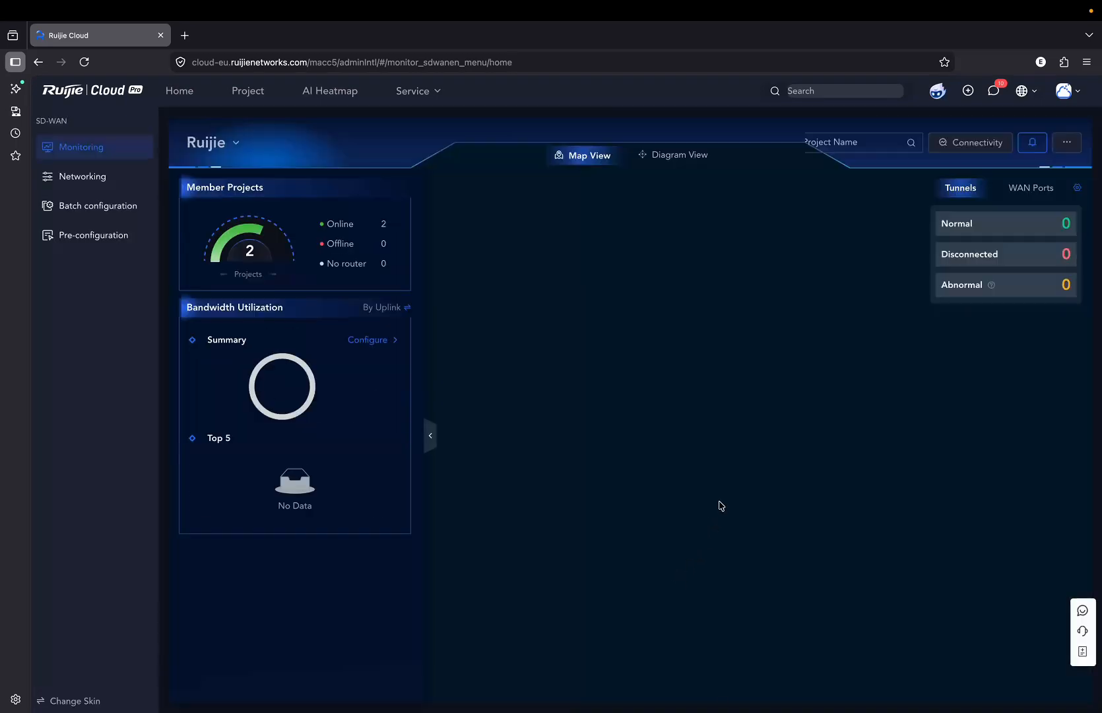
Check the Branch–HQ tunnel reads Normal in Diagram View, then open the HQ project.
left_click(675, 157)
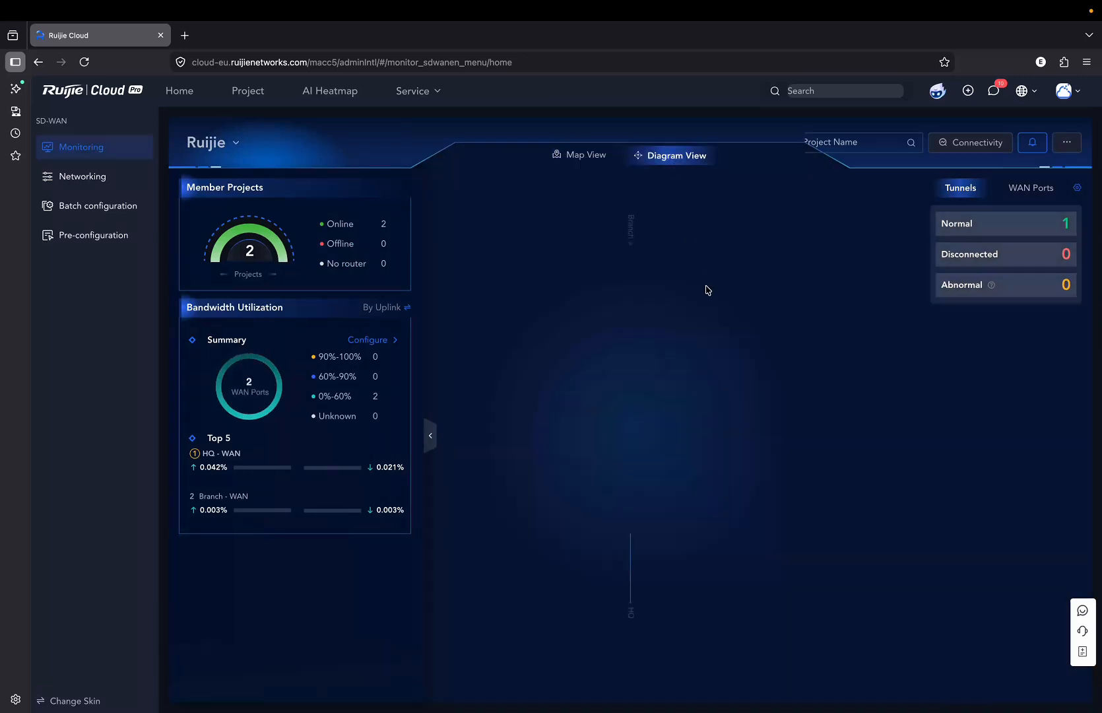
mouse_move(630, 386)
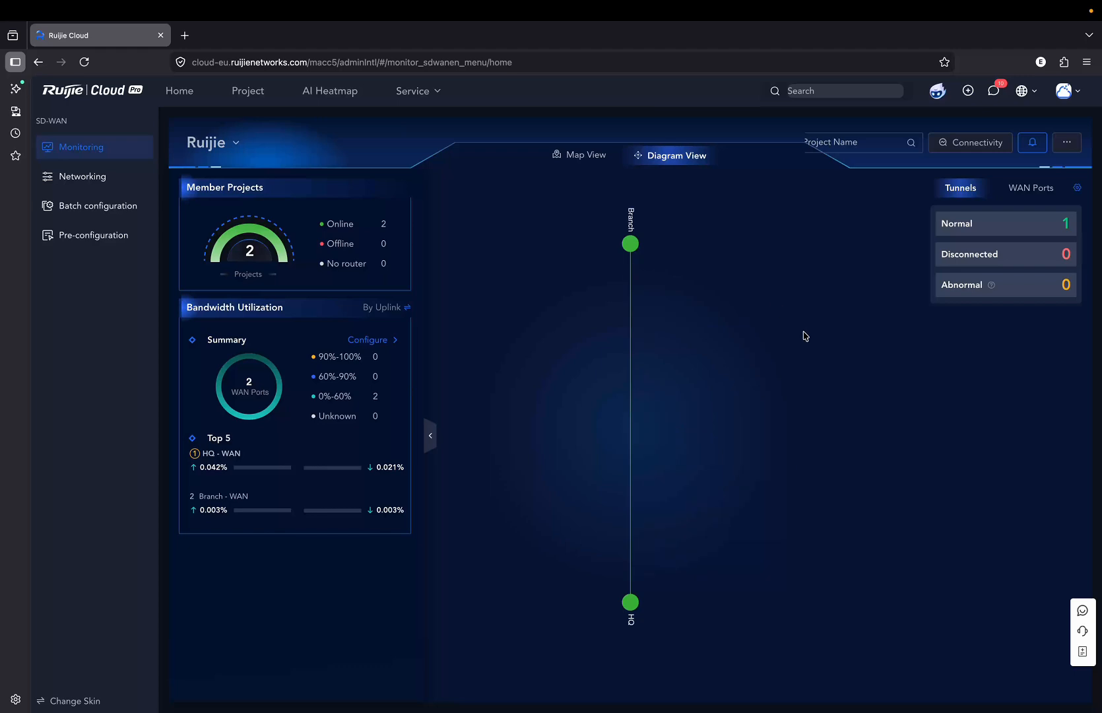
left_click(179, 93)
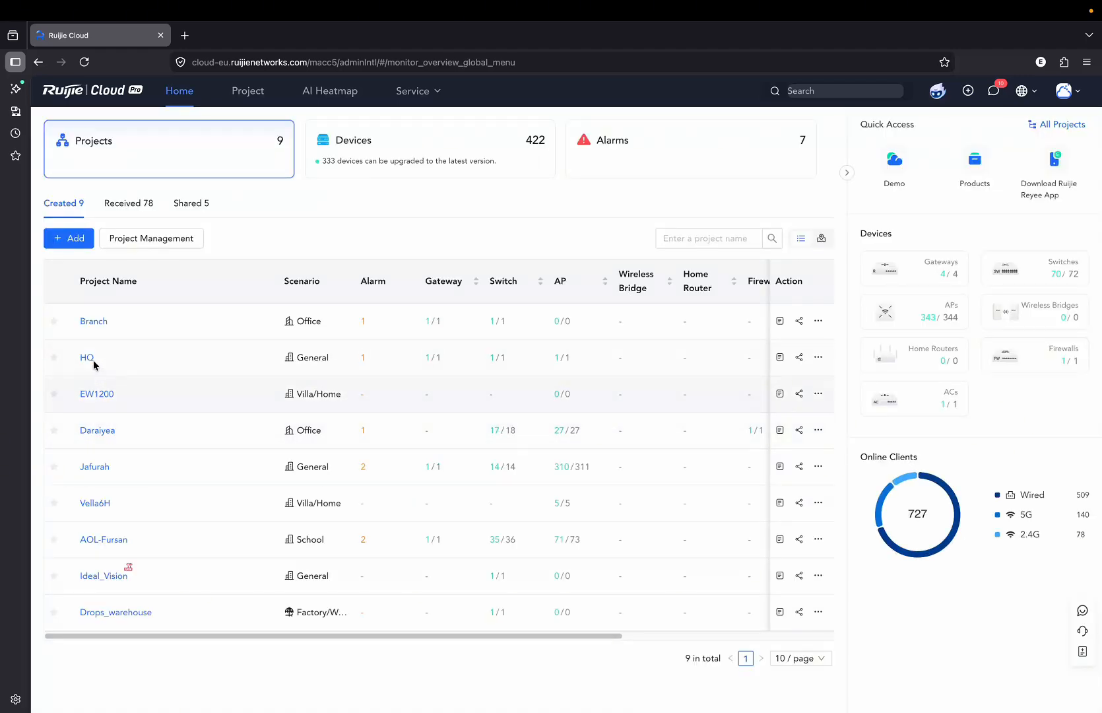
left_click(91, 360)
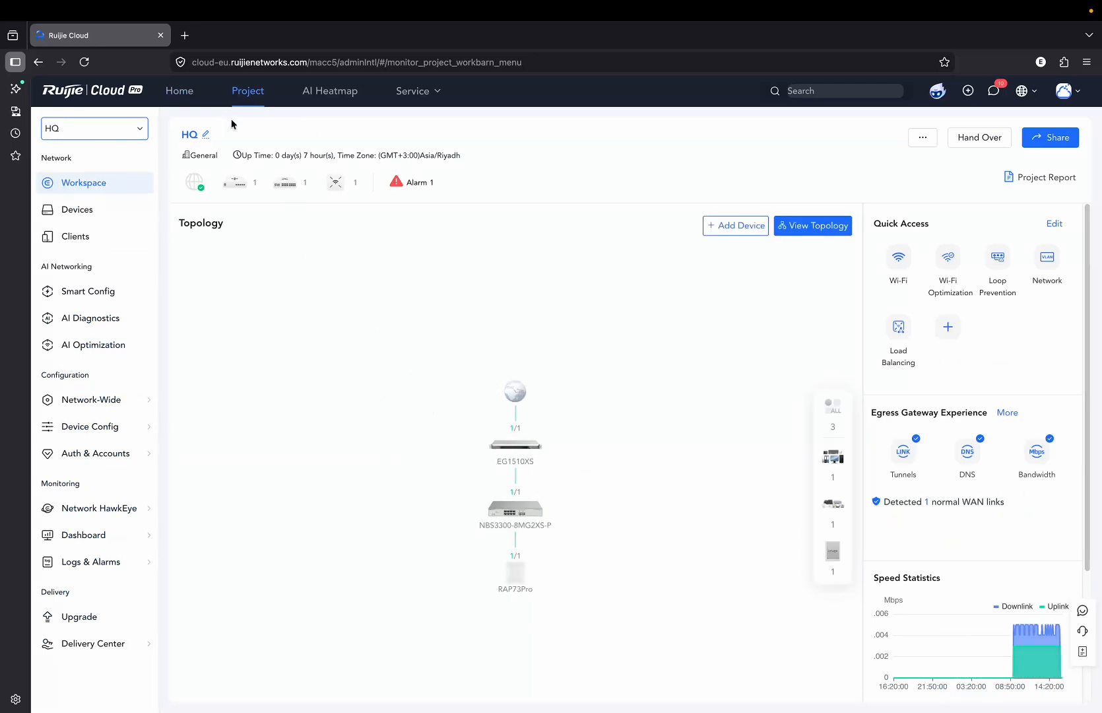
left_click(184, 35)
Log in to the HQ gateway's eWeb at 192.168.110.1 with the admin password.
type("19")
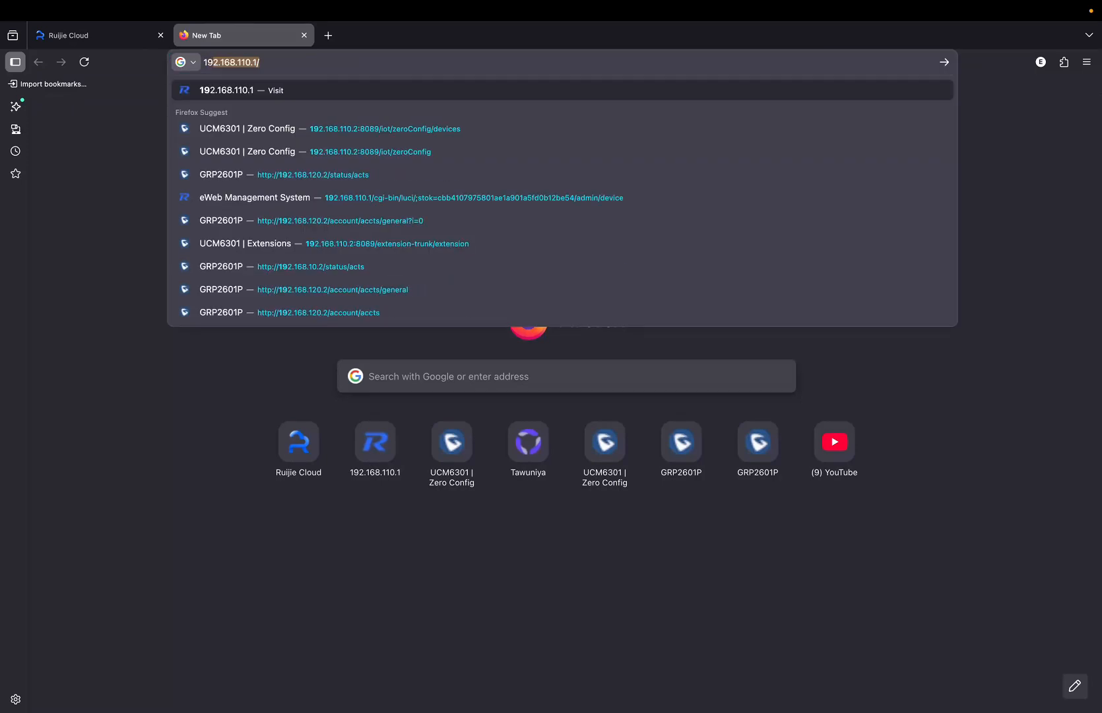
type("2.168.110.")
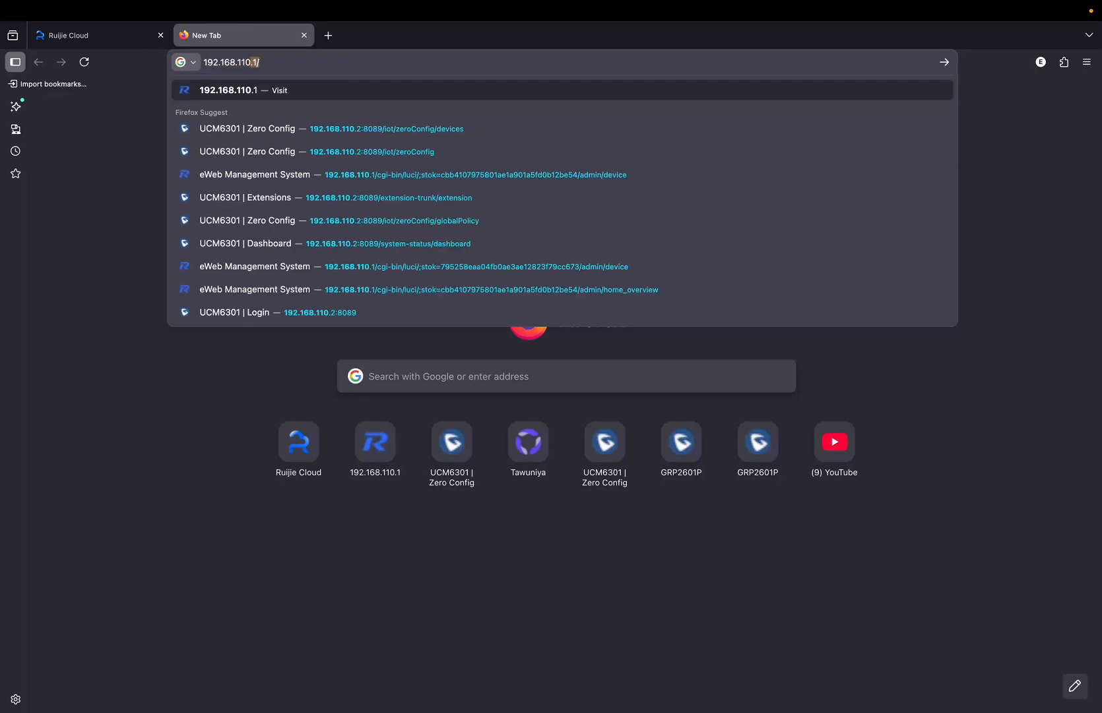
type("1")
key("Return")
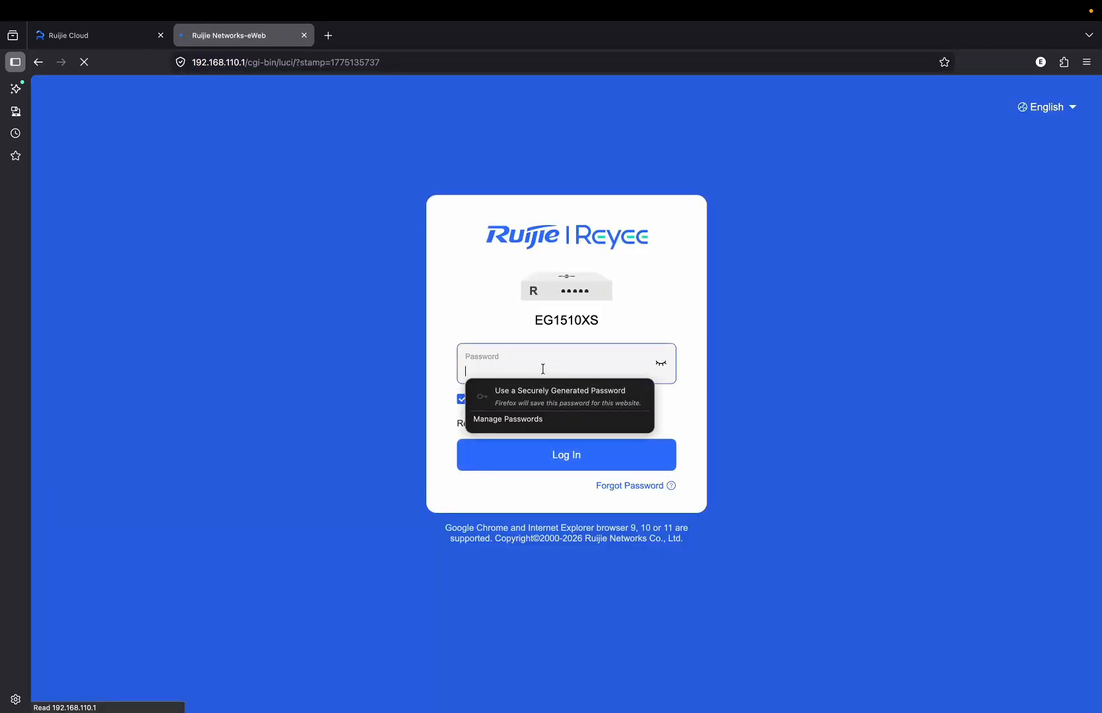
type("•")
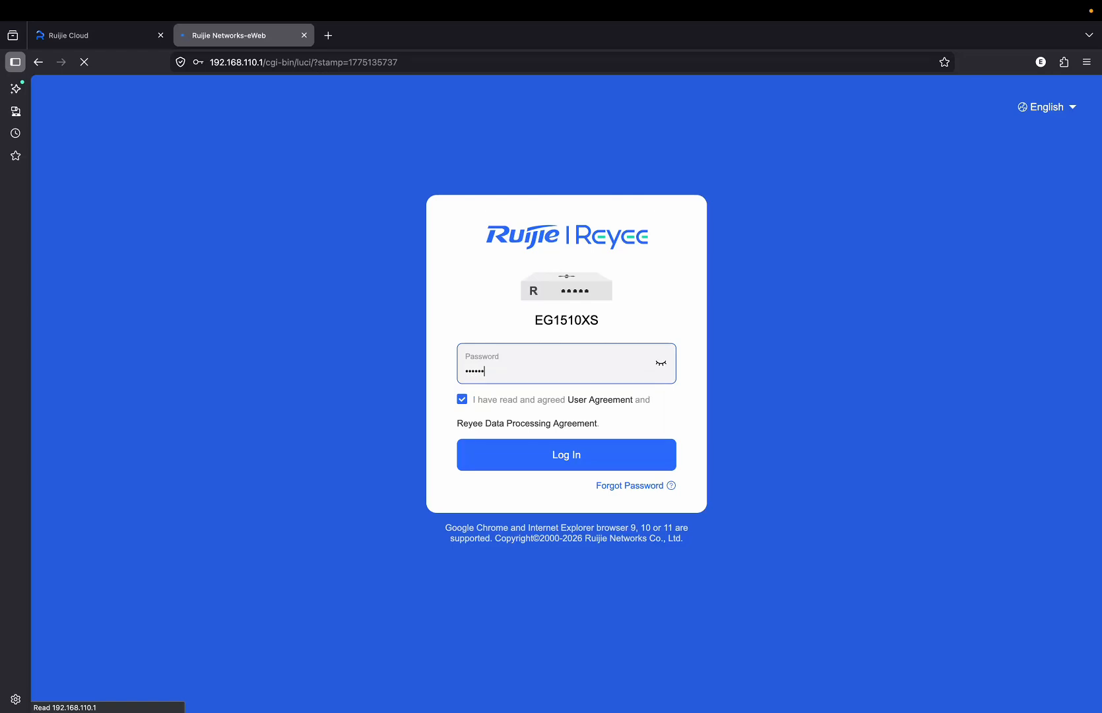
key("Return")
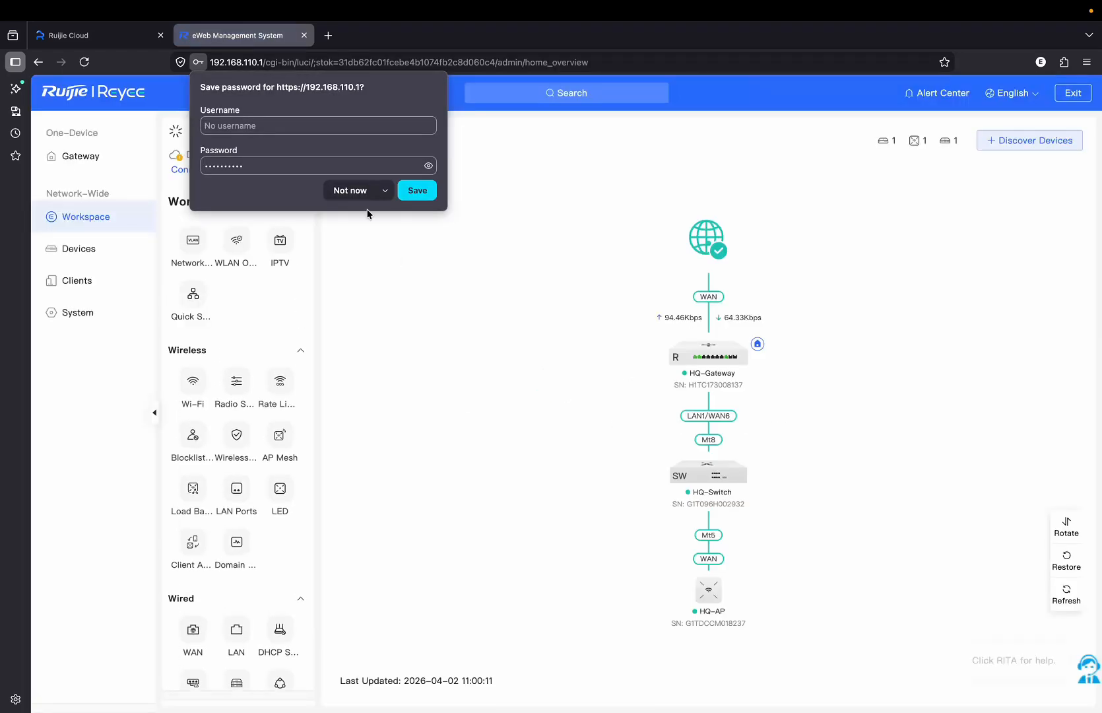
left_click(350, 191)
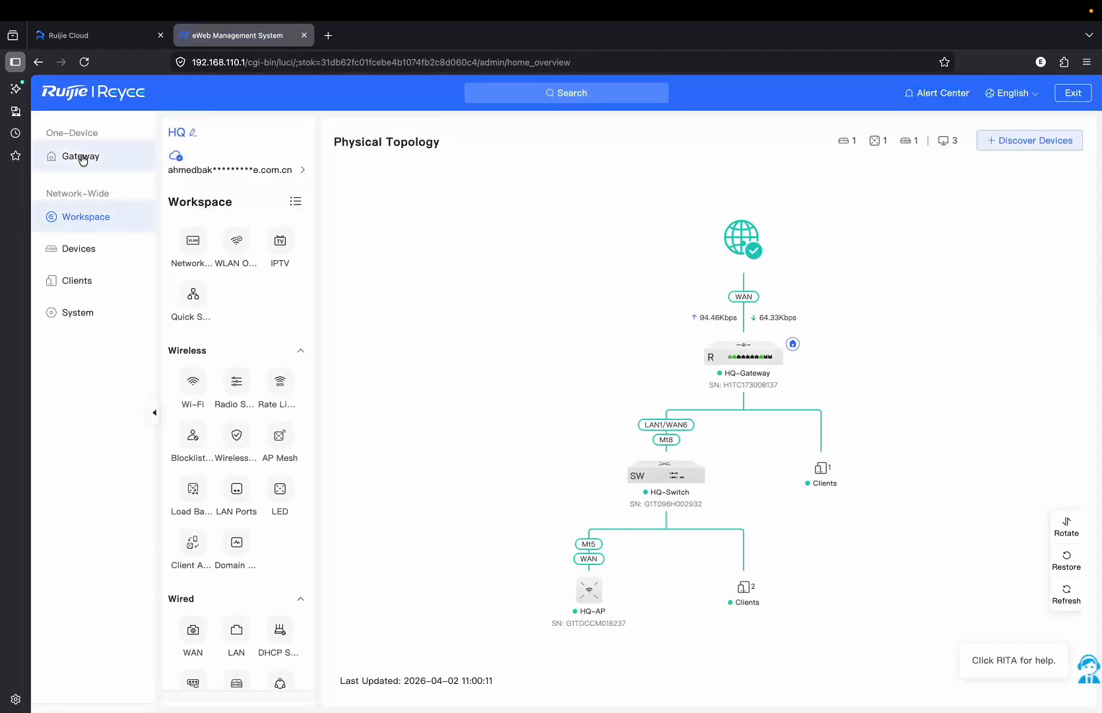
Ping 10.10.20.1 from Diagnostics > Network Tools, then return to Ruijie Cloud.
left_click(81, 157)
scroll(244, 421, "down", 2)
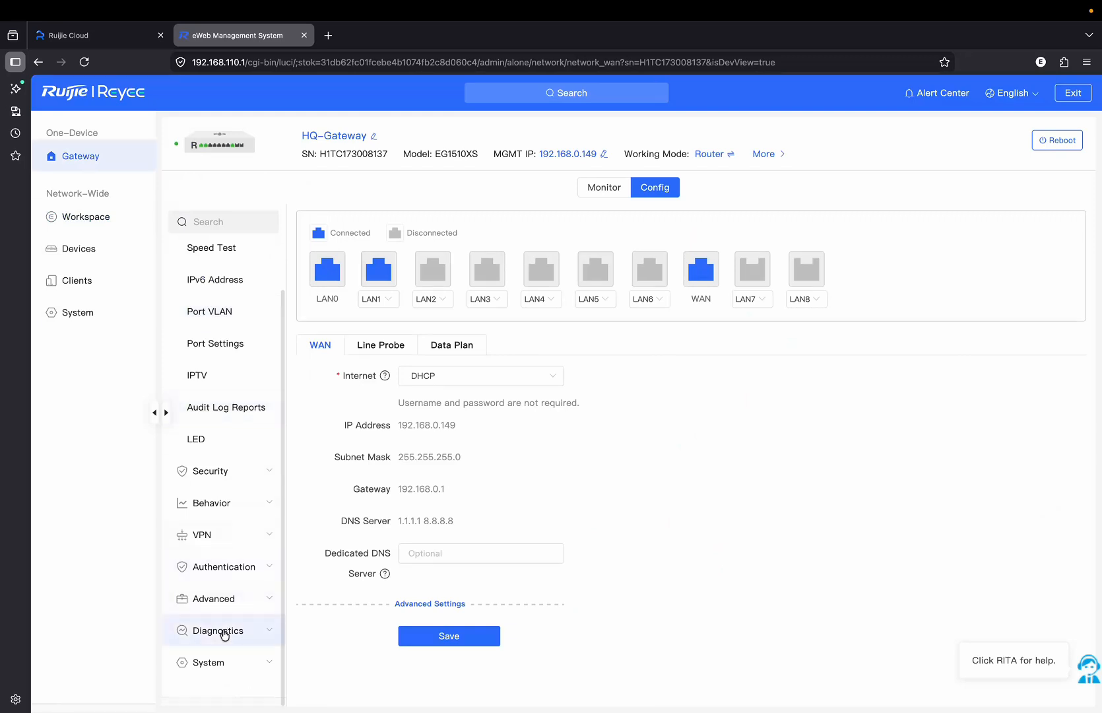
left_click(222, 632)
left_click(227, 549)
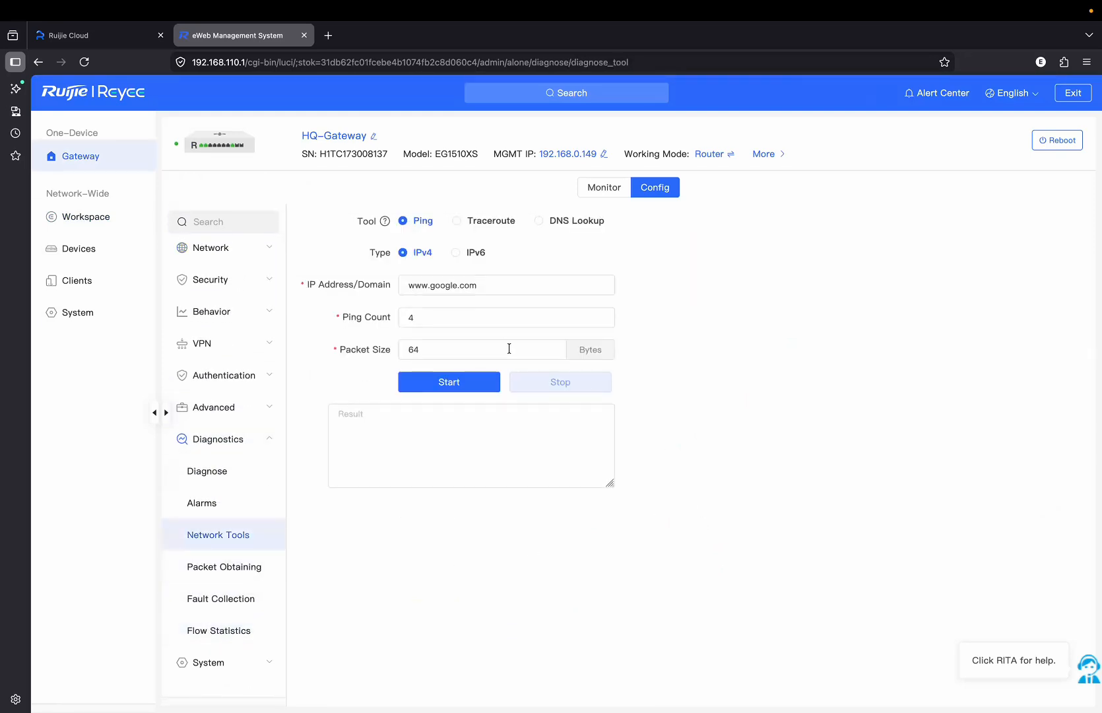
left_click_drag(487, 287, 388, 287)
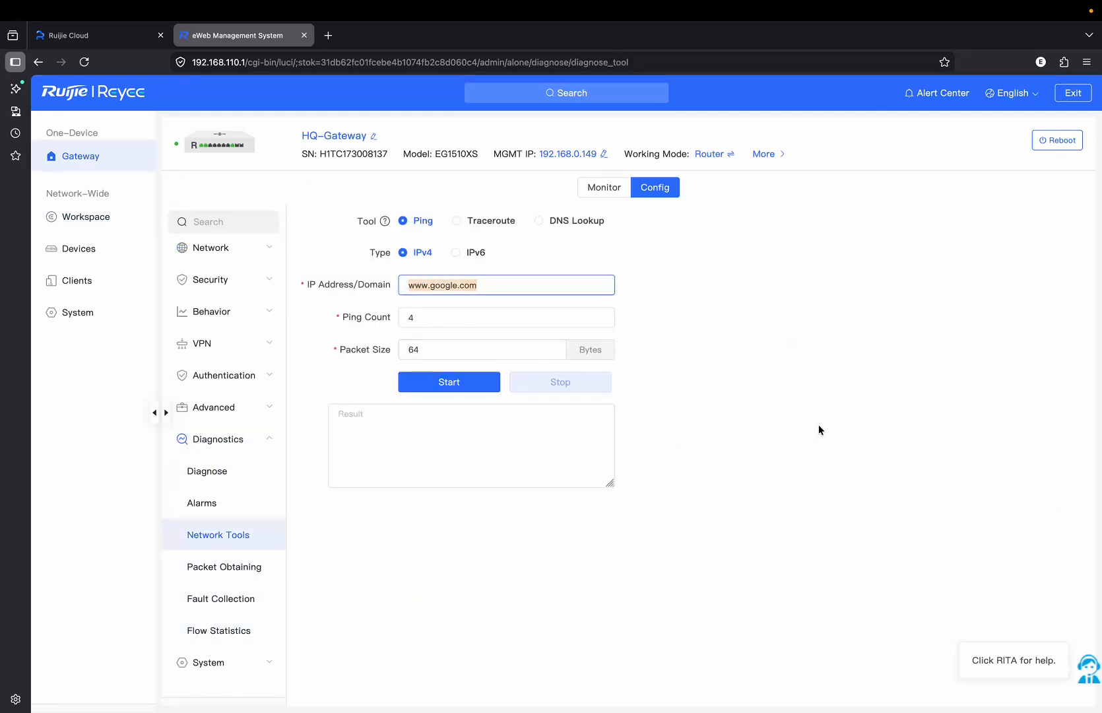
type("10")
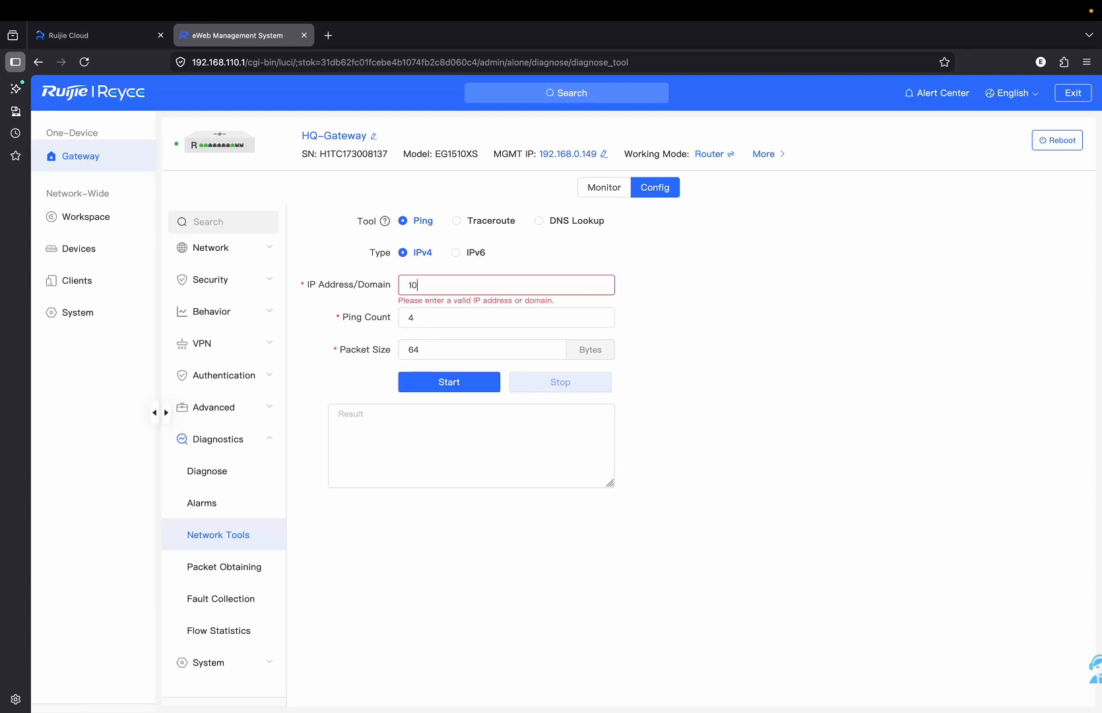
type(".10.20.1")
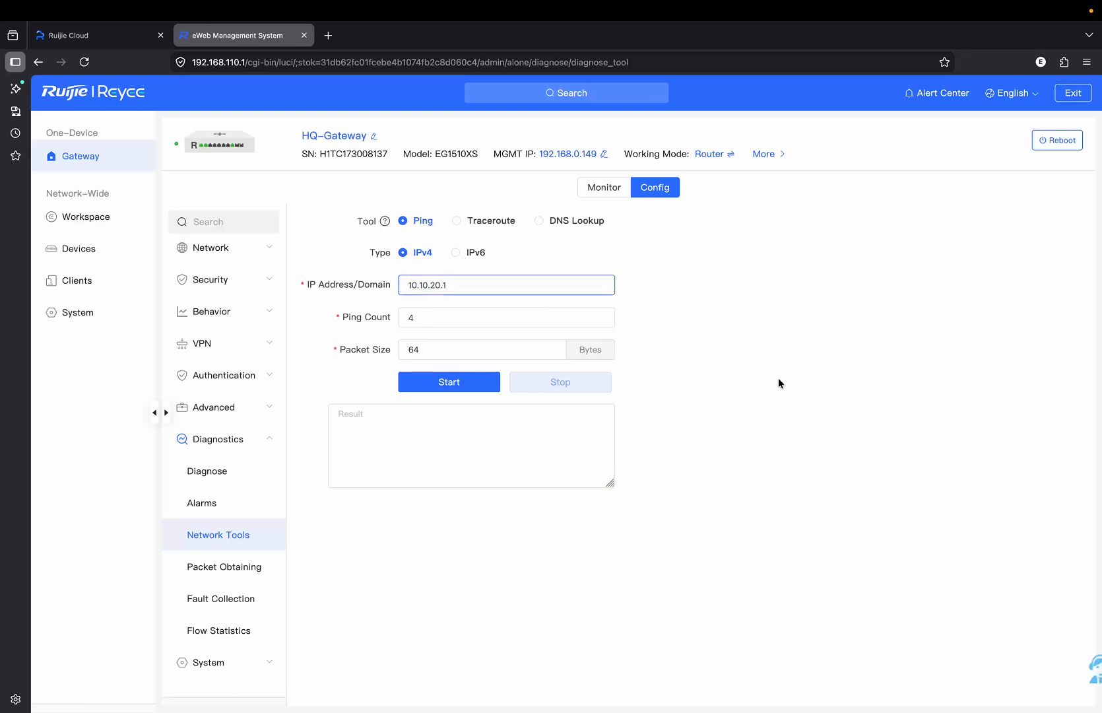
left_click(423, 386)
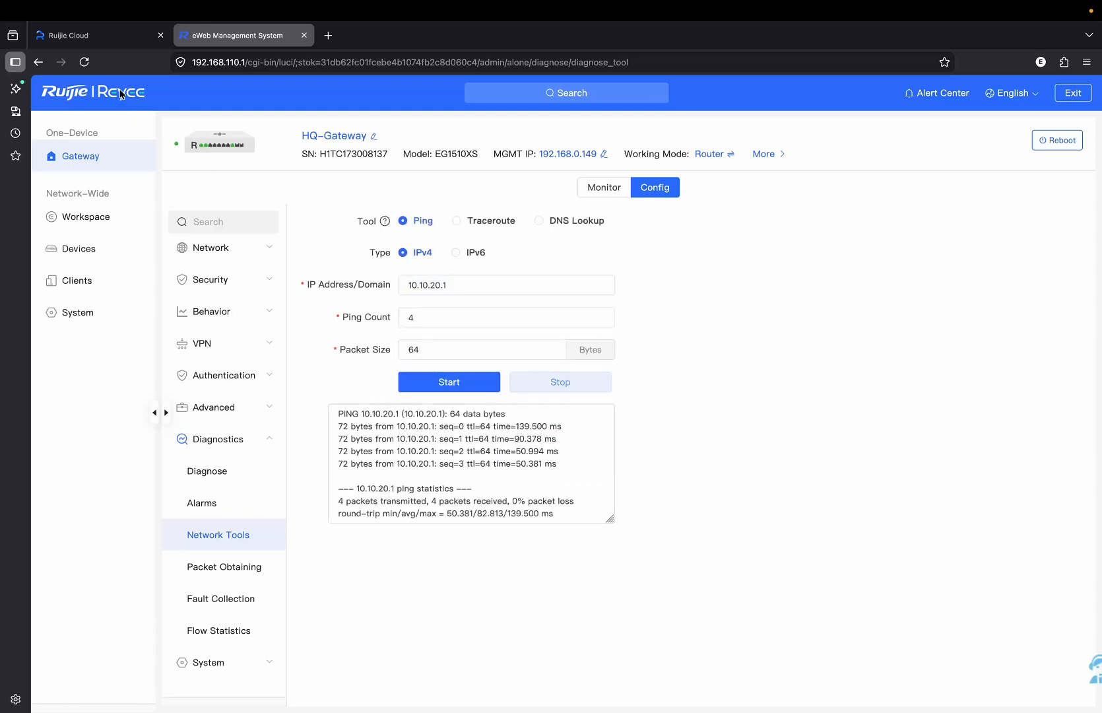
left_click(109, 38)
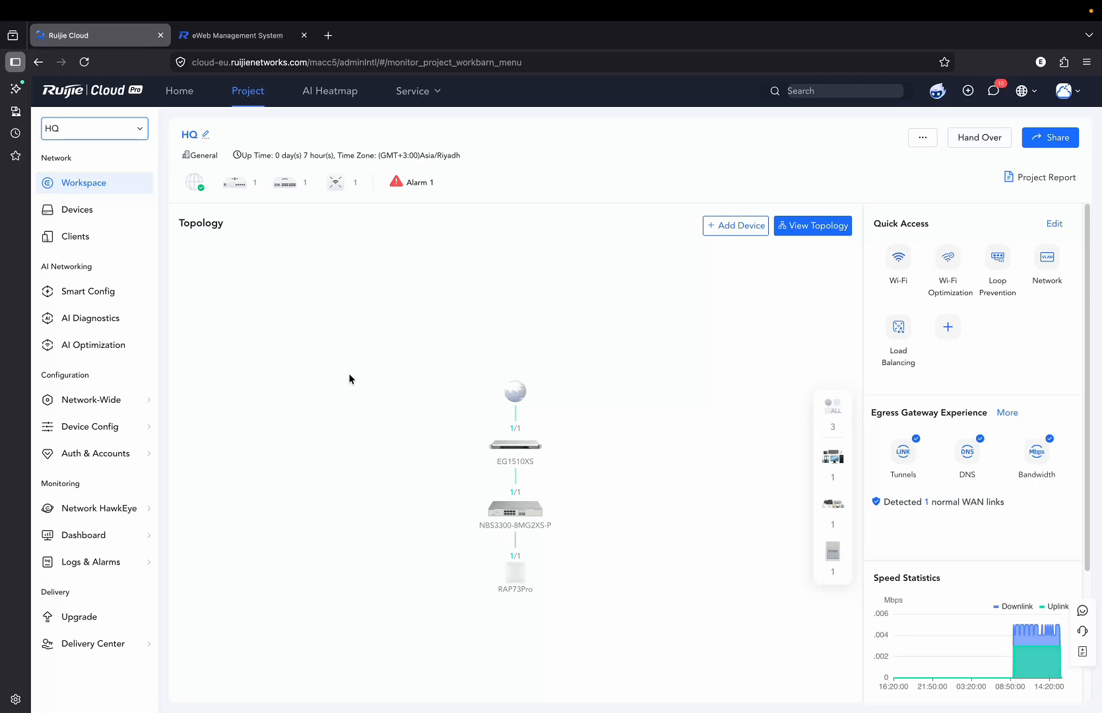
Show the HQ project's online clients and select the GRP2601P phone's IP, 10.10.10.3.
left_click(65, 133)
left_click(87, 239)
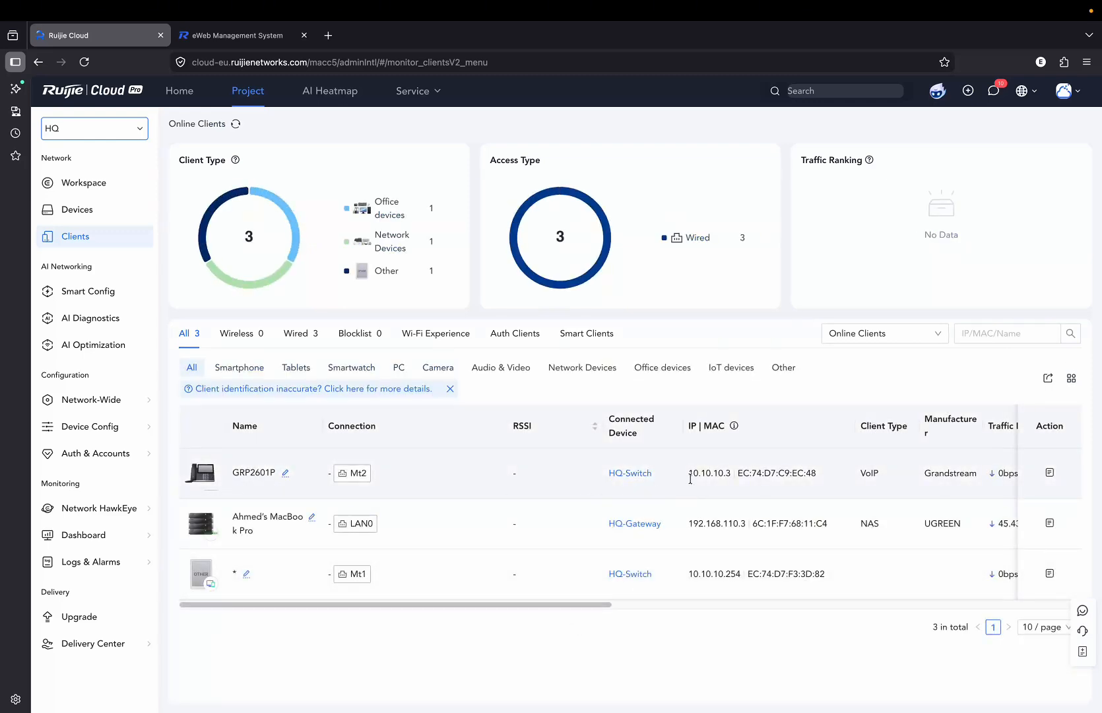
left_click_drag(691, 479, 722, 476)
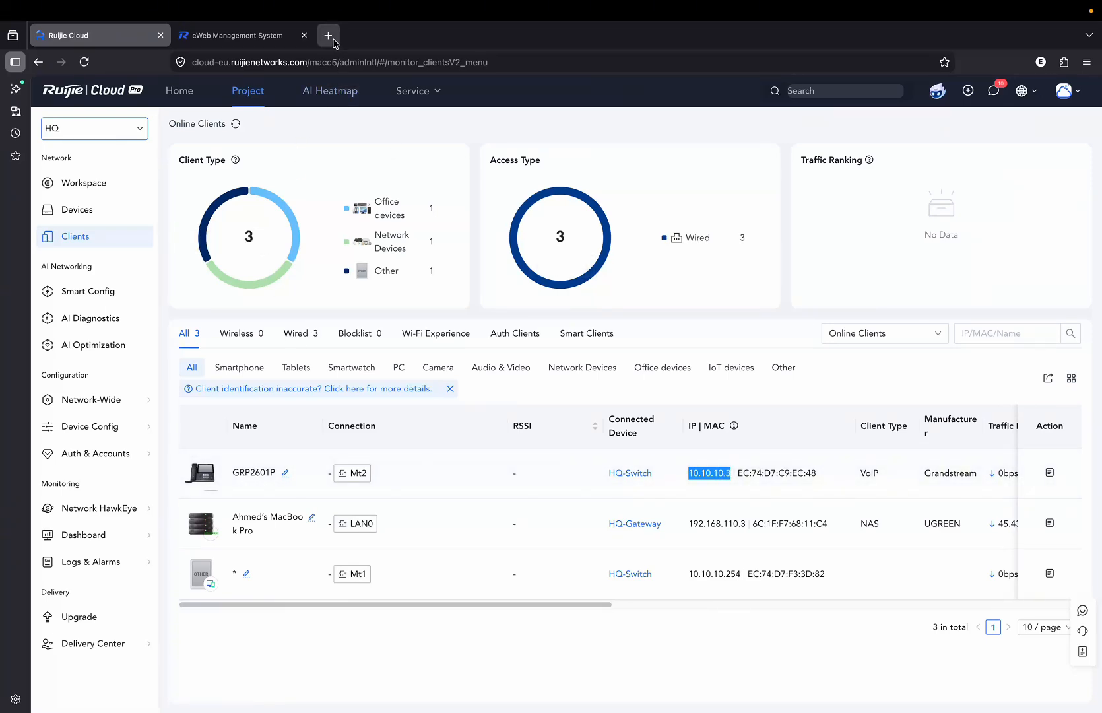
left_click(329, 36)
Sign in as admin to the GRP2601P at 10.10.10.3, then return to Ruijie Cloud's project list.
left_click(387, 65)
type("1")
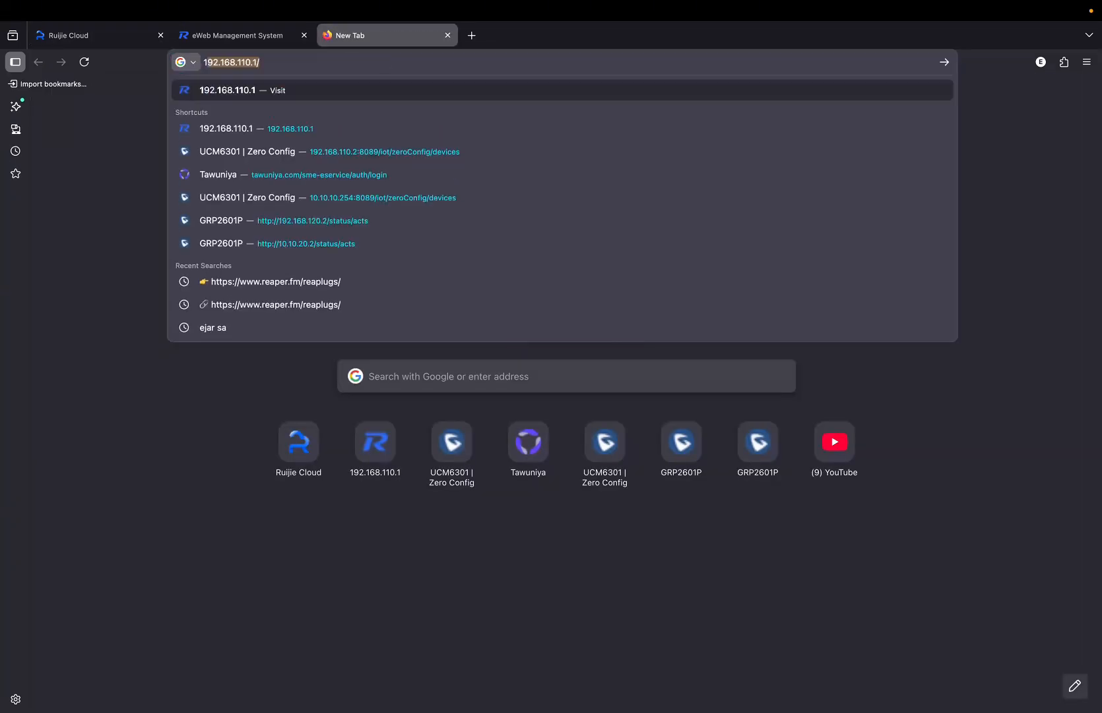
type("0.10.10.3")
key("Return")
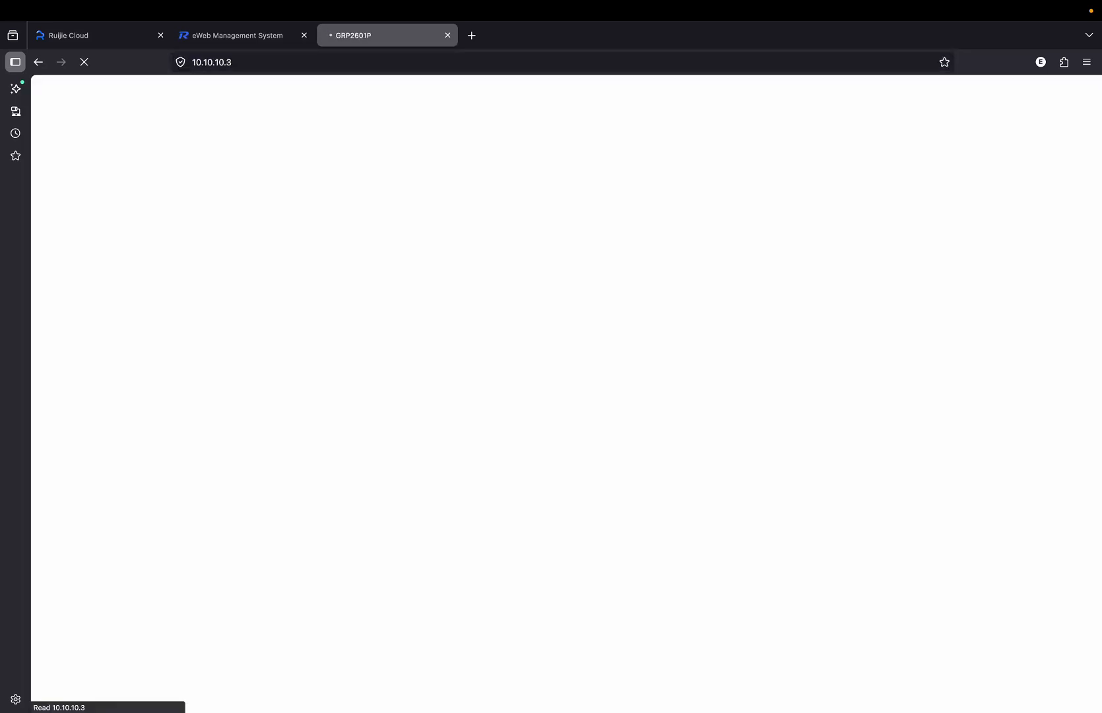
type("admin")
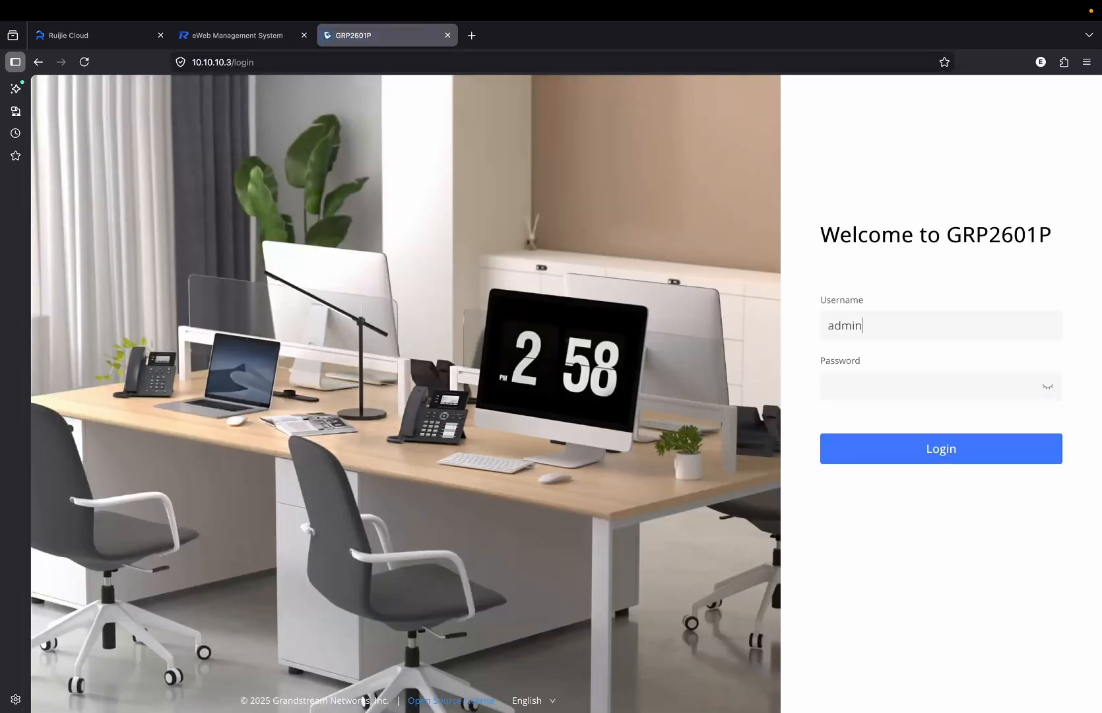
key("Tab")
type("a")
key("Return")
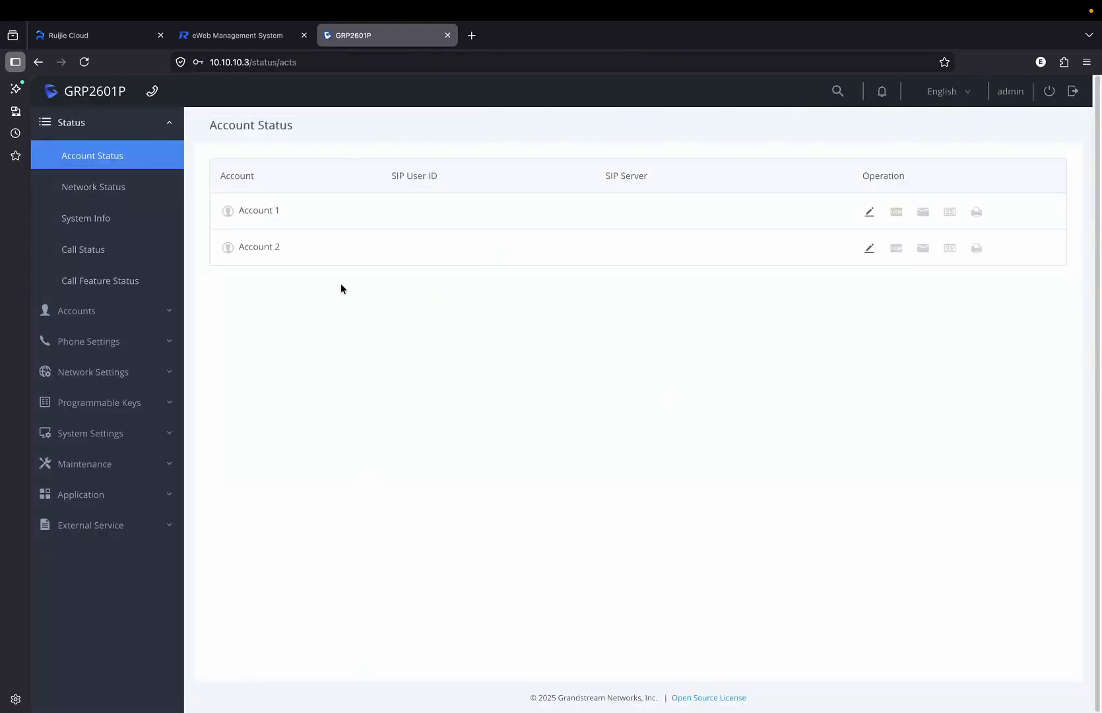
left_click(101, 38)
left_click(132, 128)
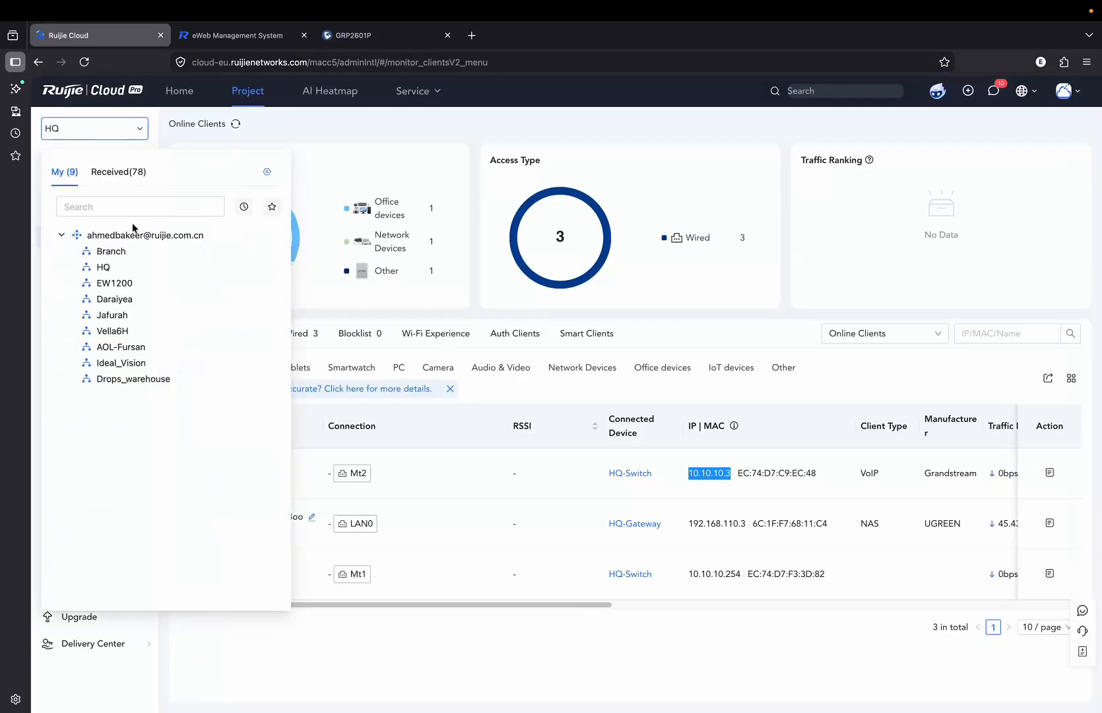
Switch to the Branch project and paste the branch GRP2601P's IP 10.10.20.2 into a new tab.
left_click(110, 251)
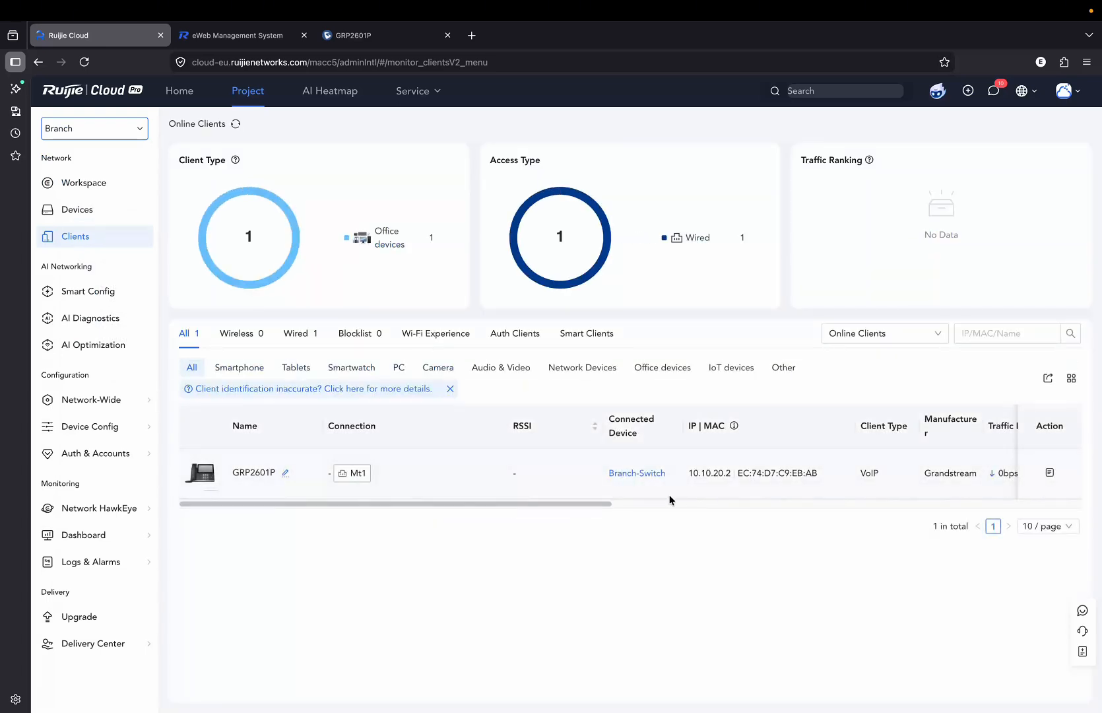
left_click_drag(690, 472, 730, 476)
key("super+c")
key("ctrl+t")
key("super+v")
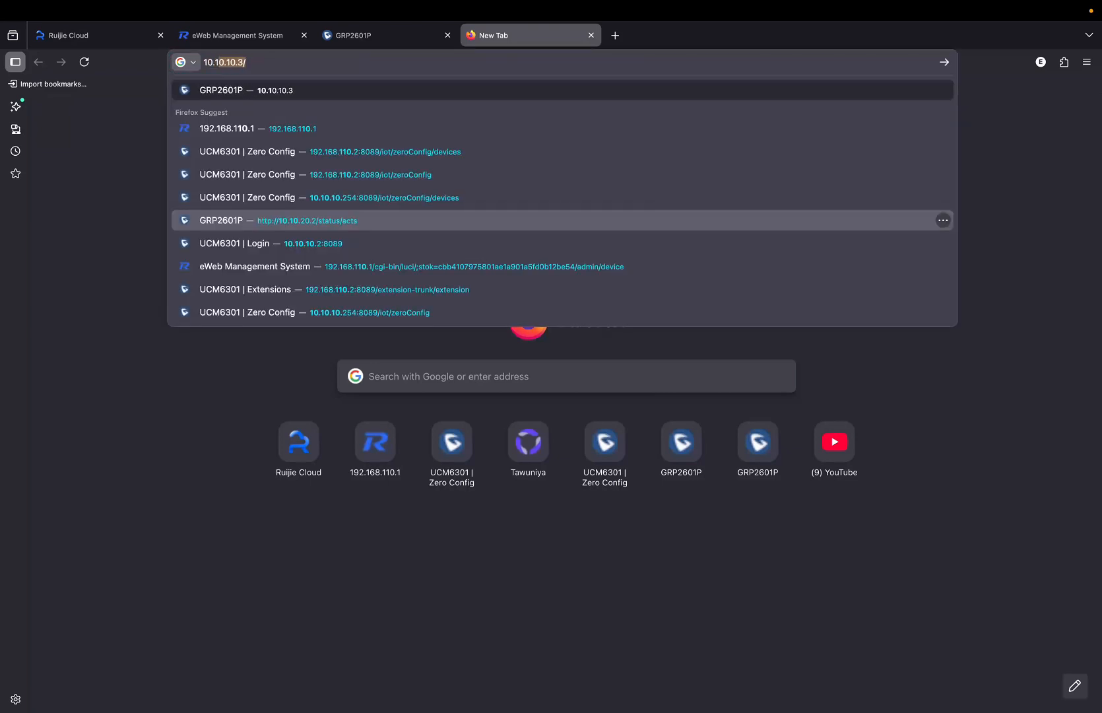
Sign in as admin to the branch phone's web UI at 10.10.20.2.
key("Return")
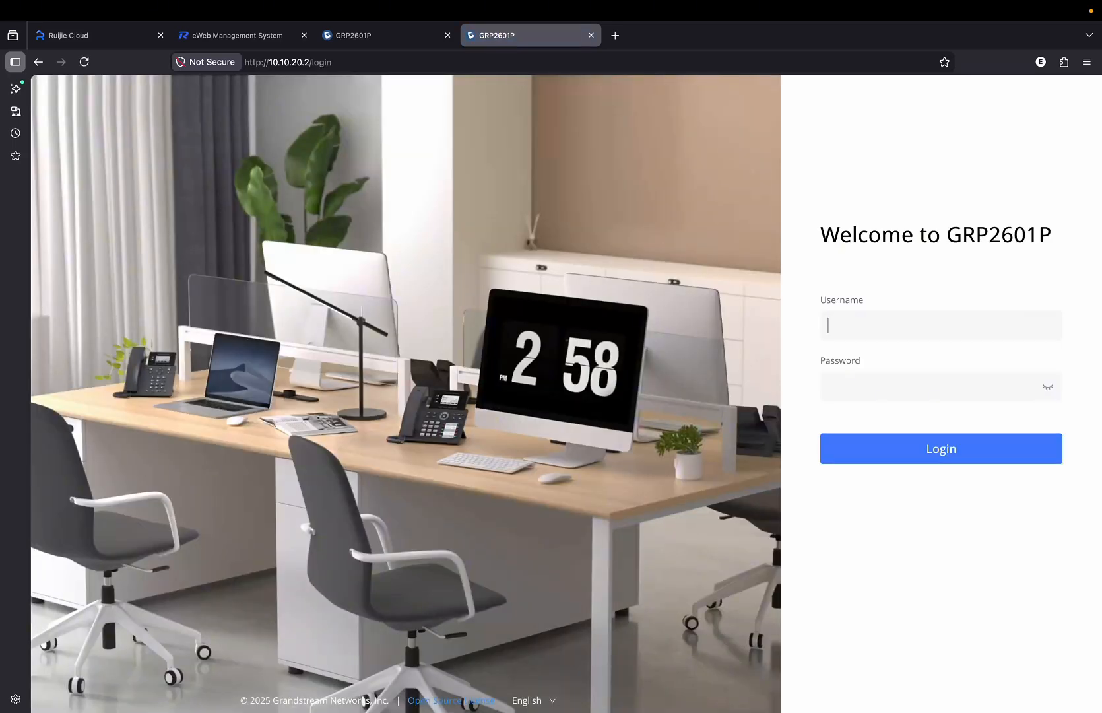
type("admin")
key("Tab")
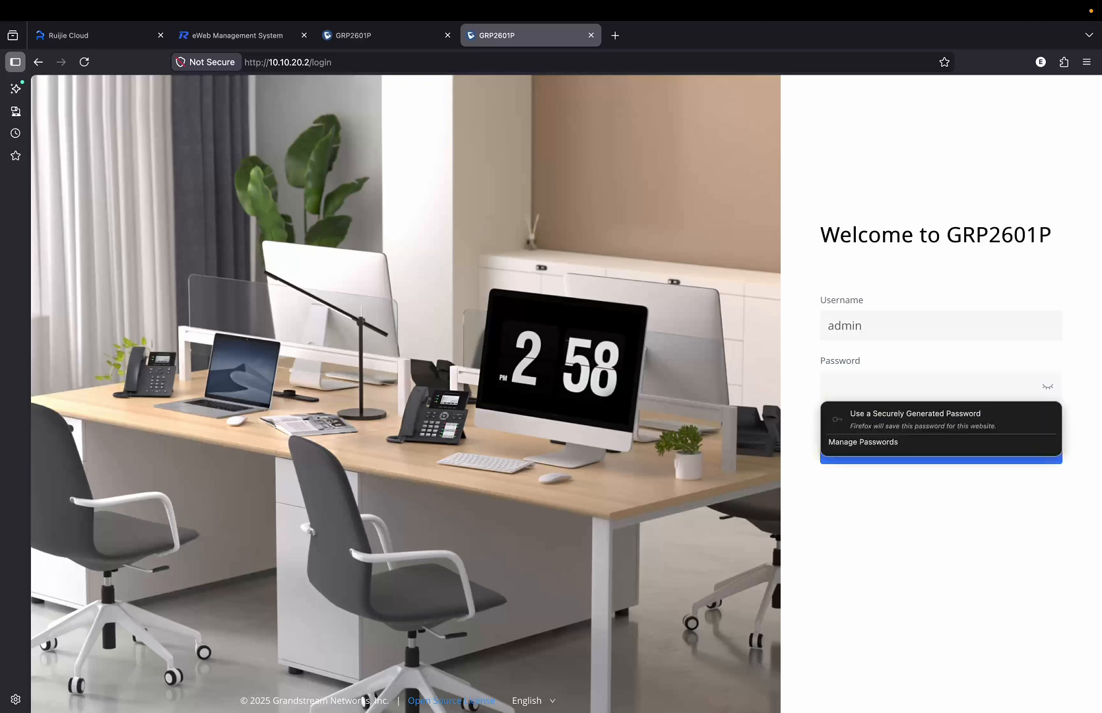
type("ad")
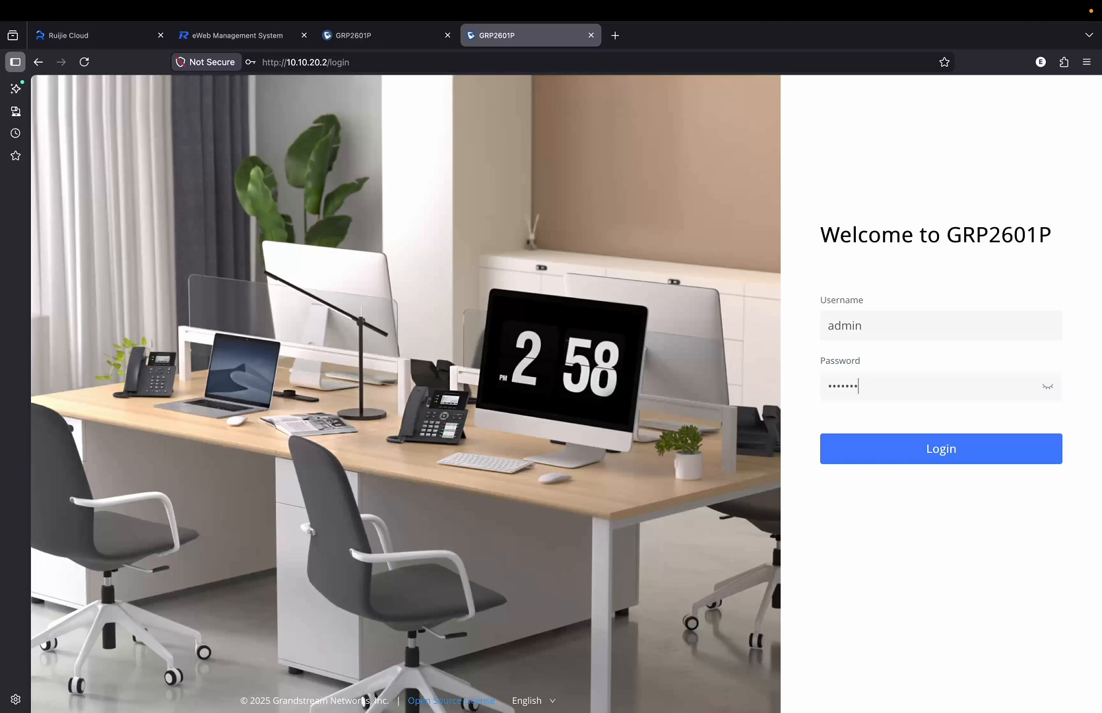
key("Return")
Replace the phone's default admin password and decline Firefox's offer to save it.
left_click(904, 391)
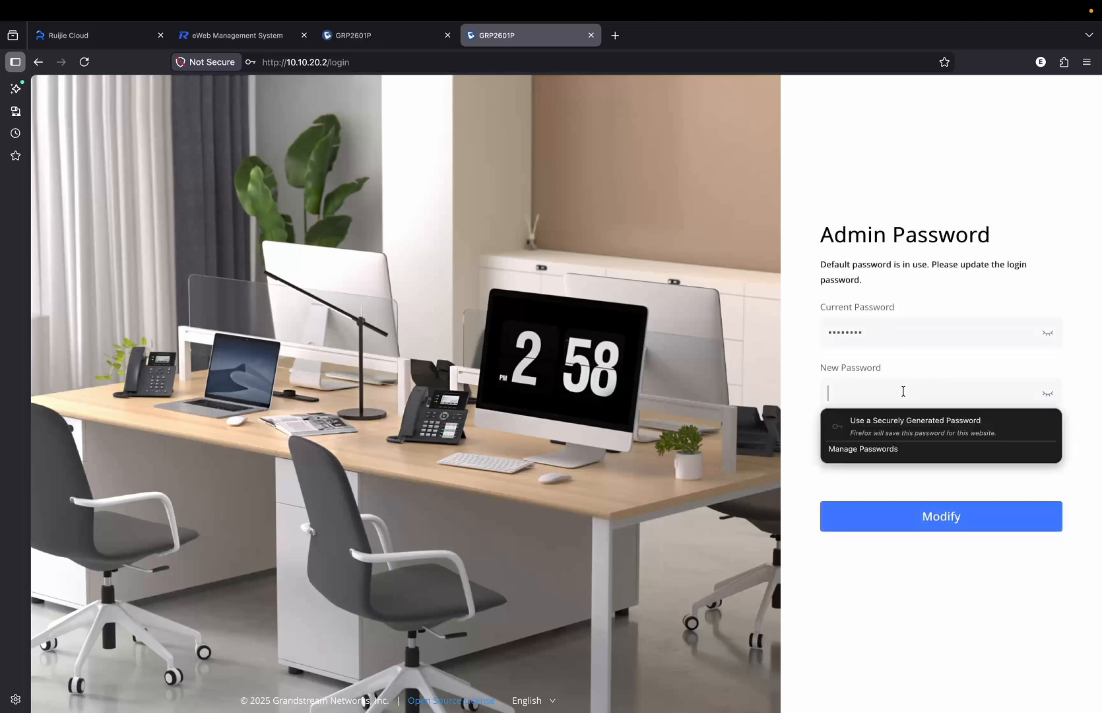
type("a")
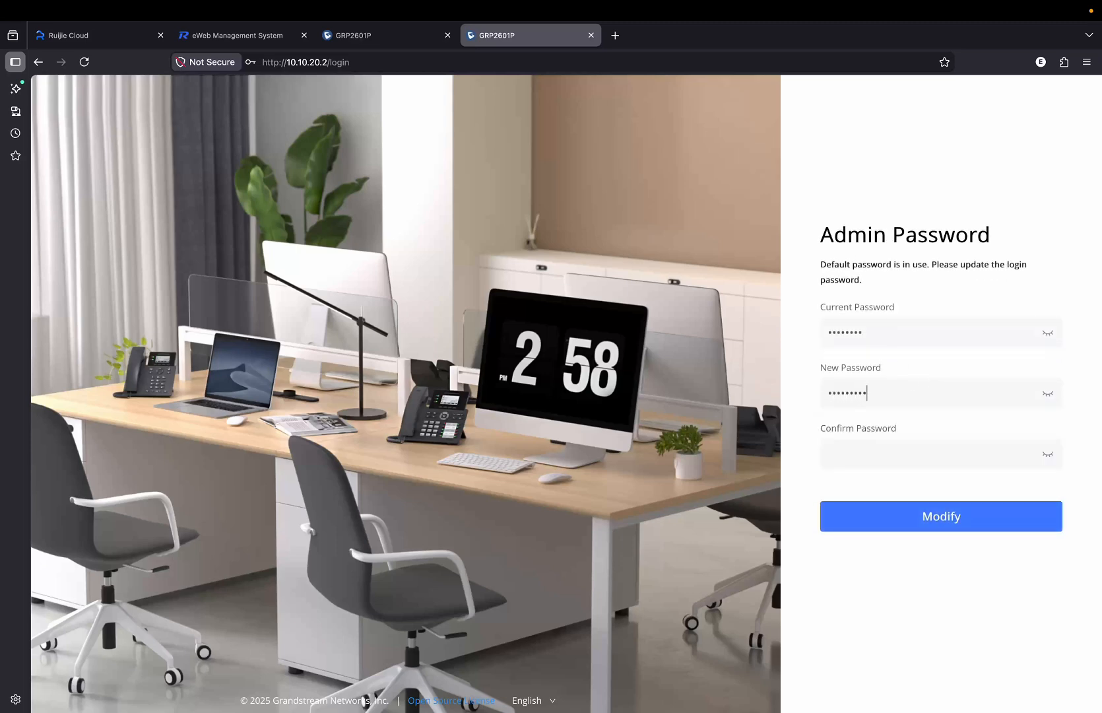
type("a")
key("Tab")
type("aa")
key("Return")
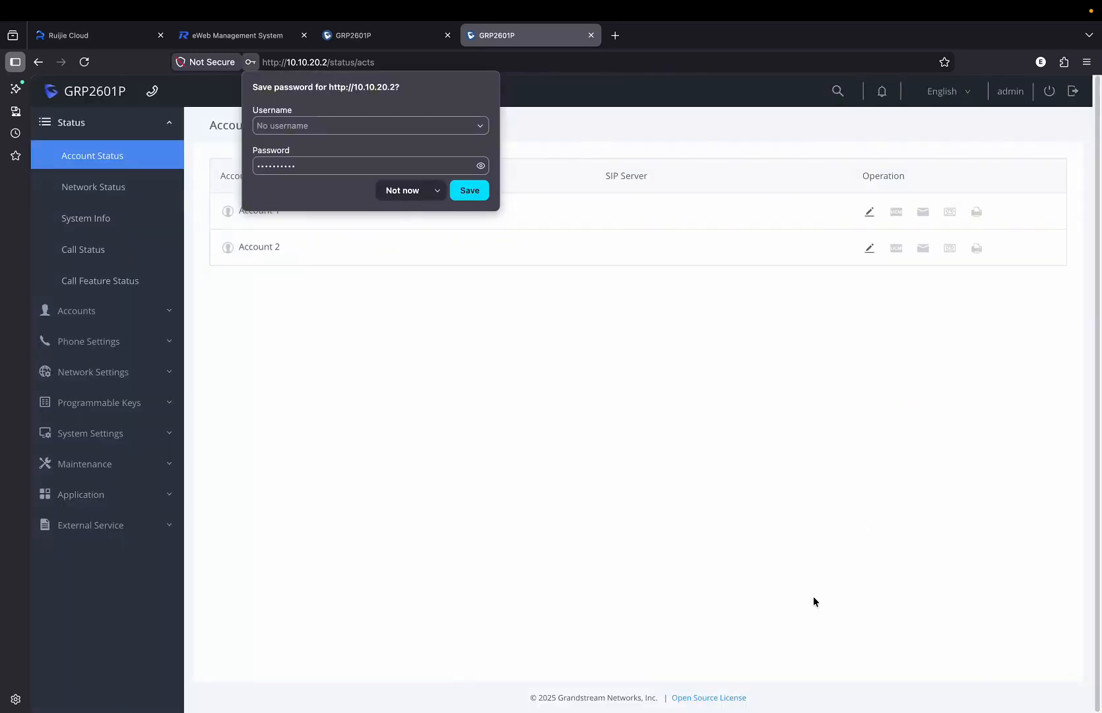
left_click(540, 475)
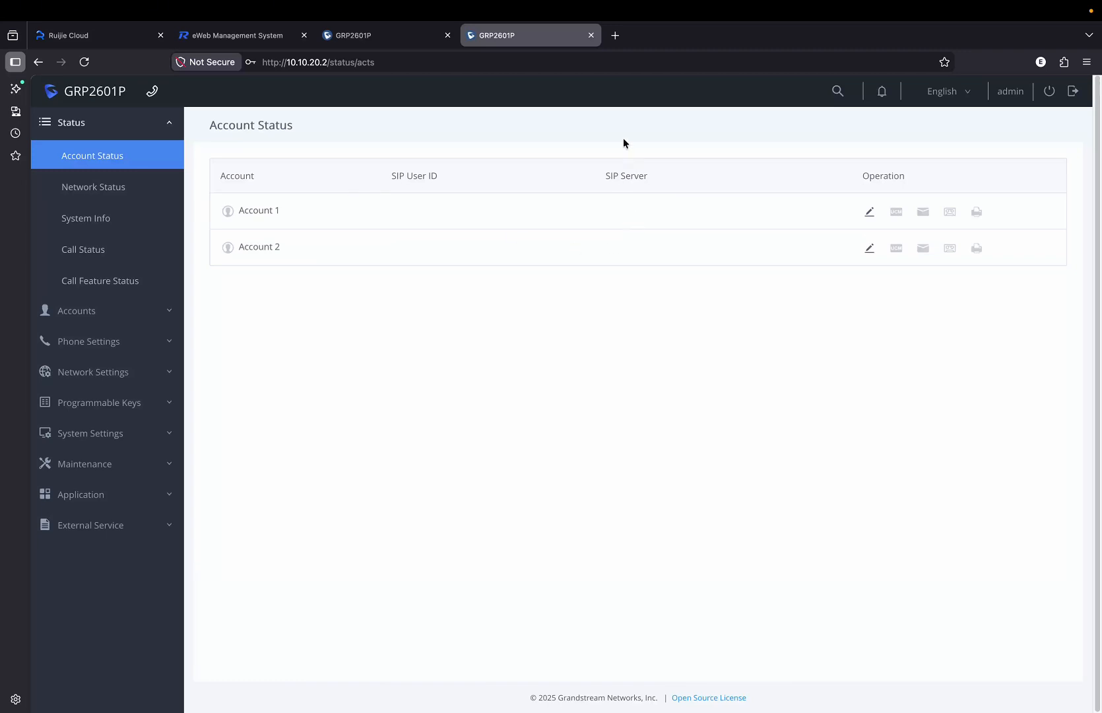
Log in as admin to the UCM6301 web UI at 10.10.10.254:8089 in a new tab.
left_click(615, 35)
type("10.10.10.2/")
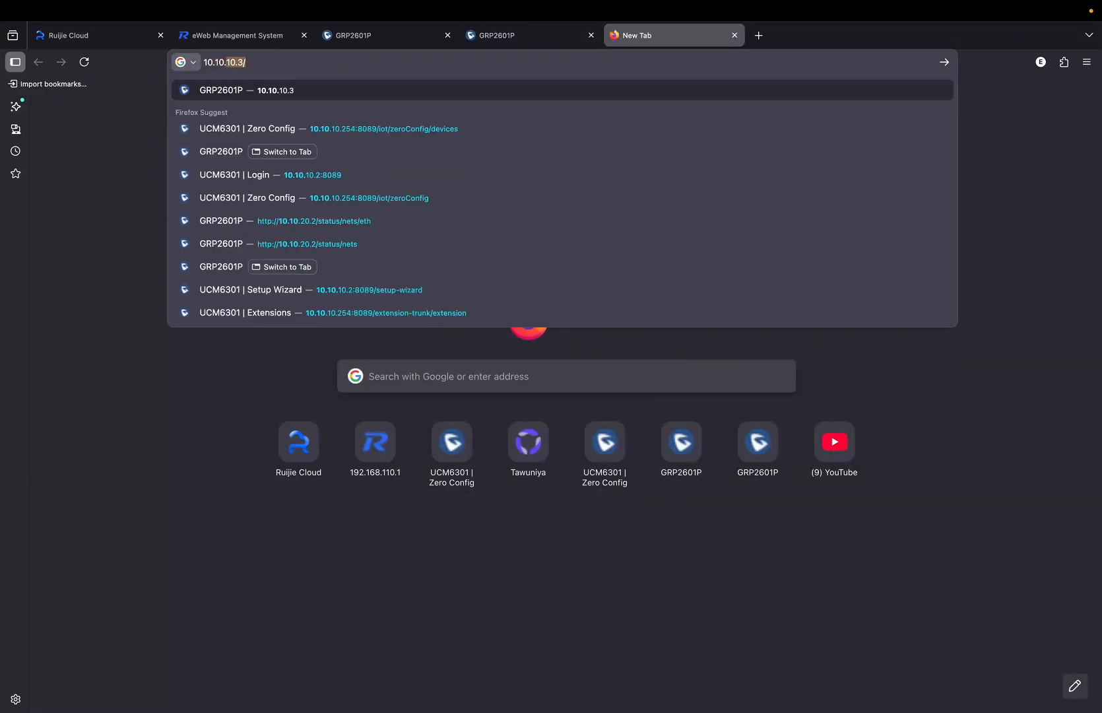
type("54")
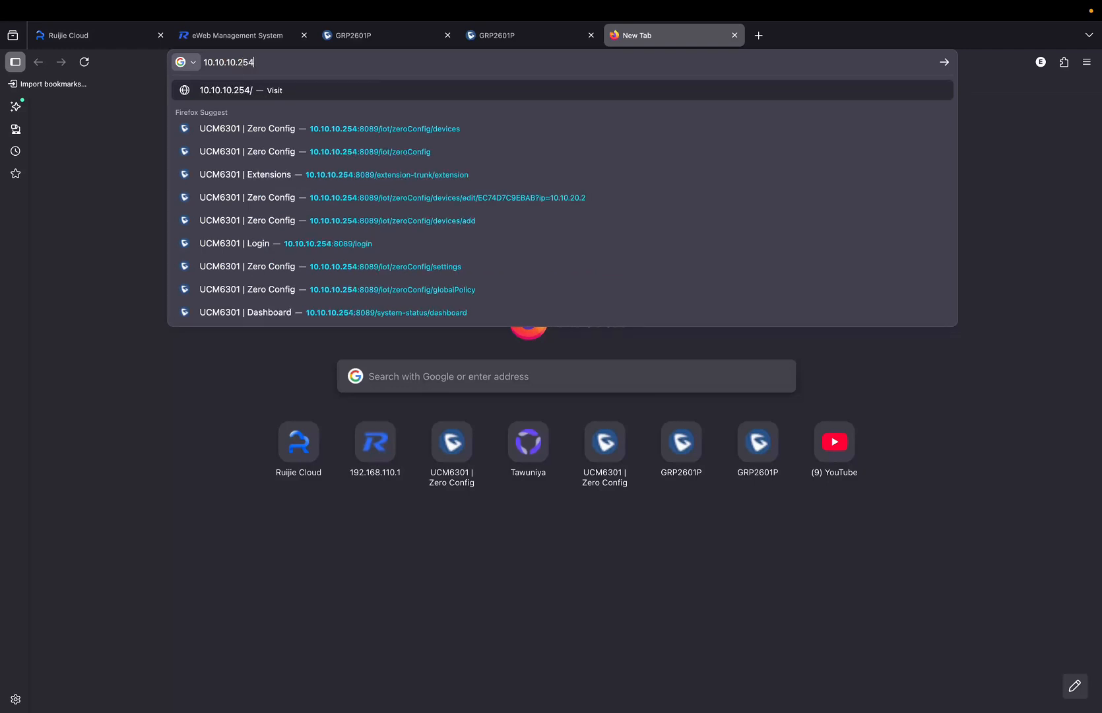
key("Return")
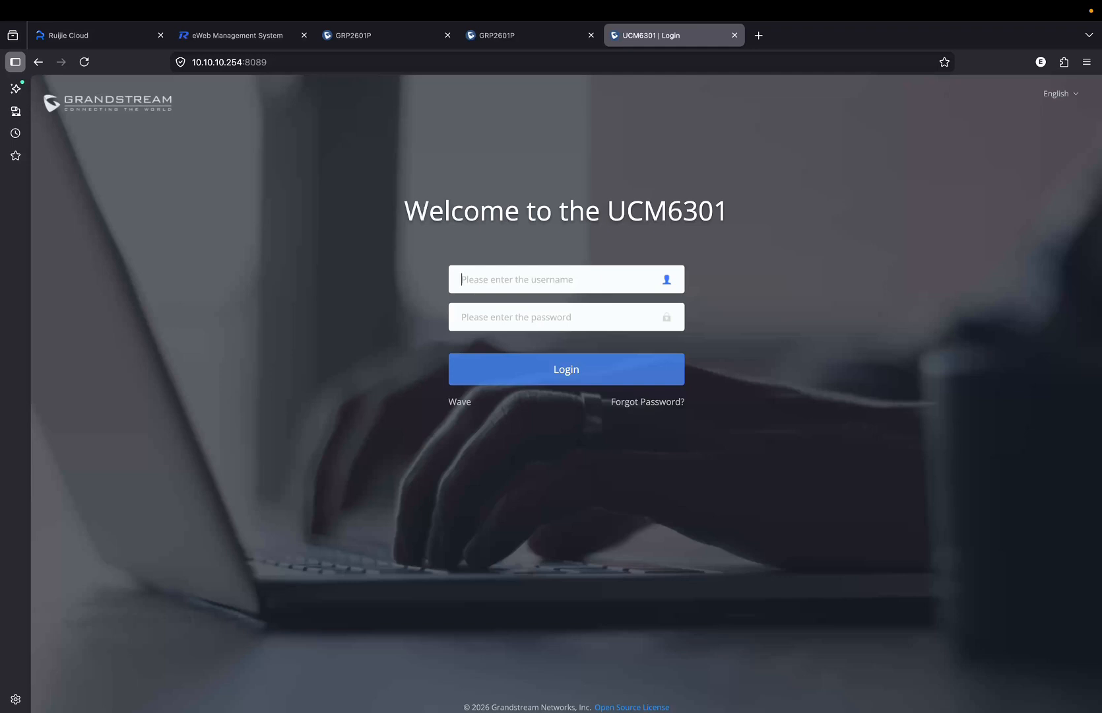
type("admin")
key("Tab")
type("••")
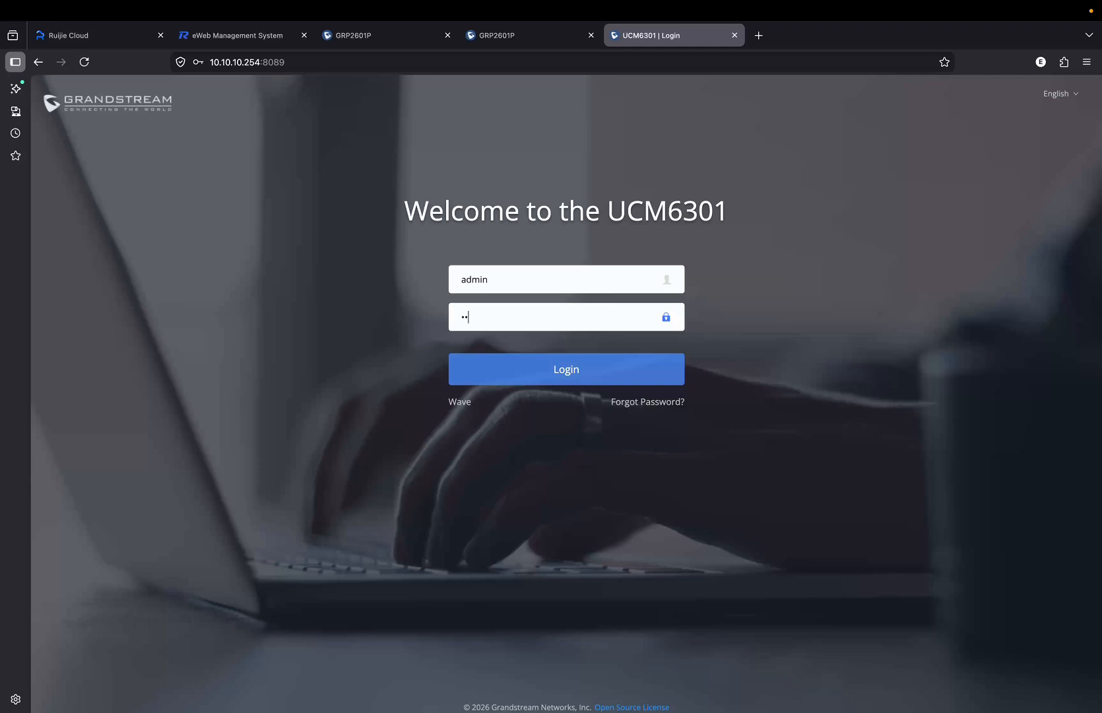
type("••")
key("Return")
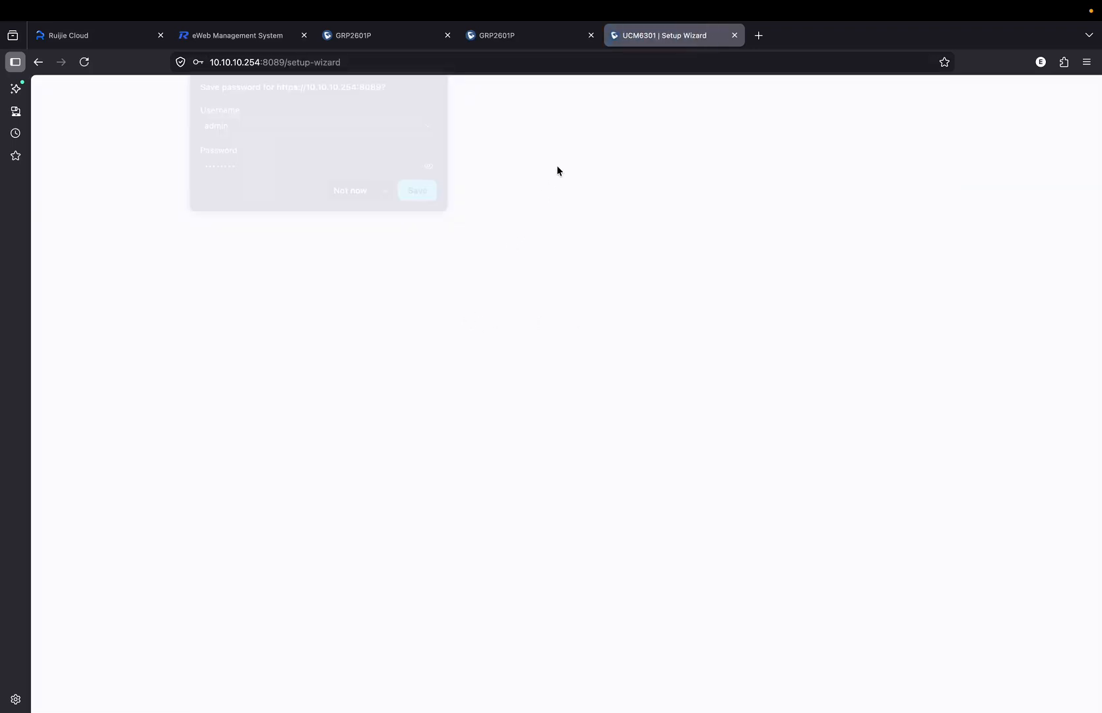
Set the new administrator username admin1, a new password and a contact e-mail, then continue.
left_click(285, 264)
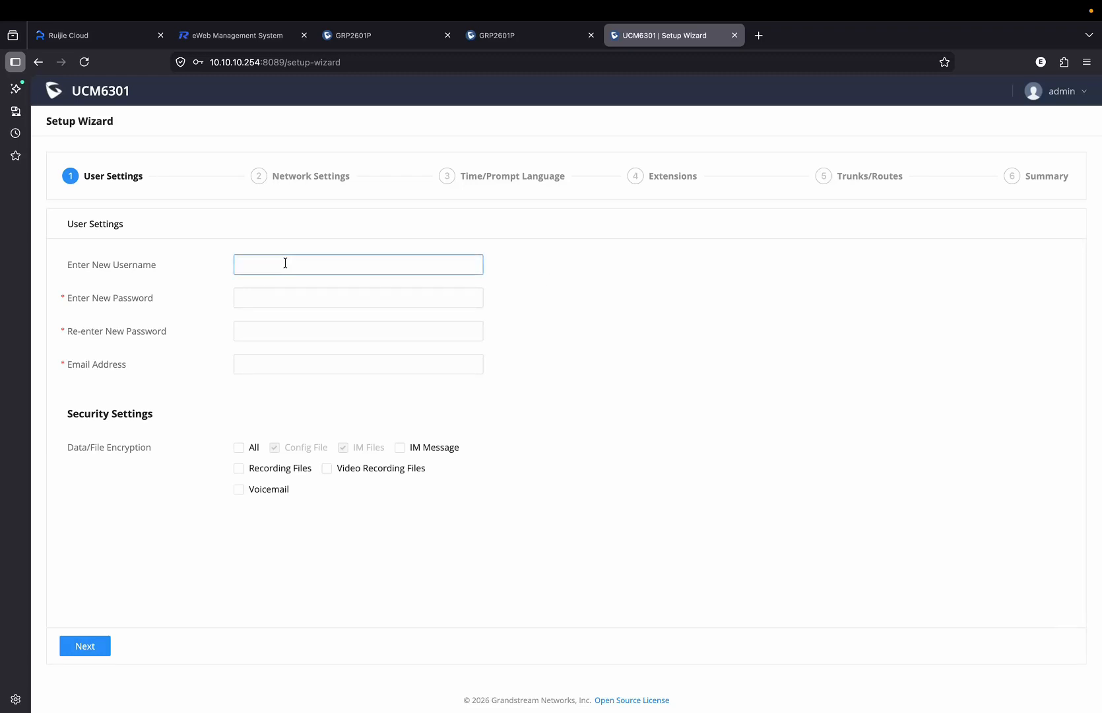
type("admin")
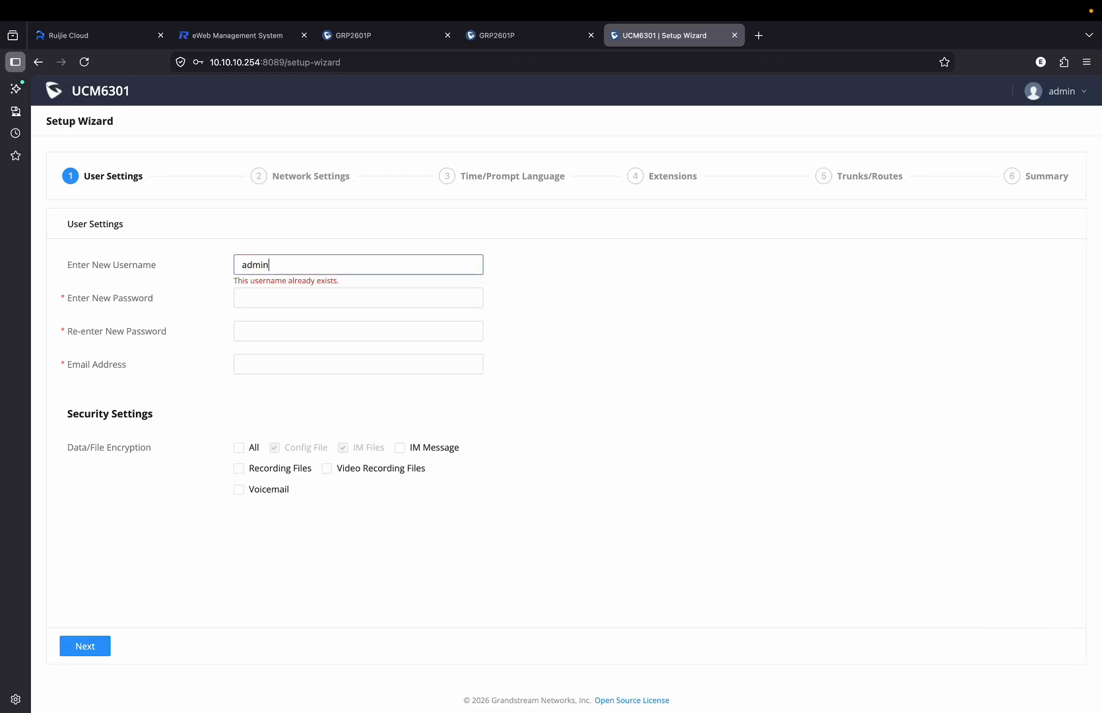
type("1")
key("Tab")
type("P")
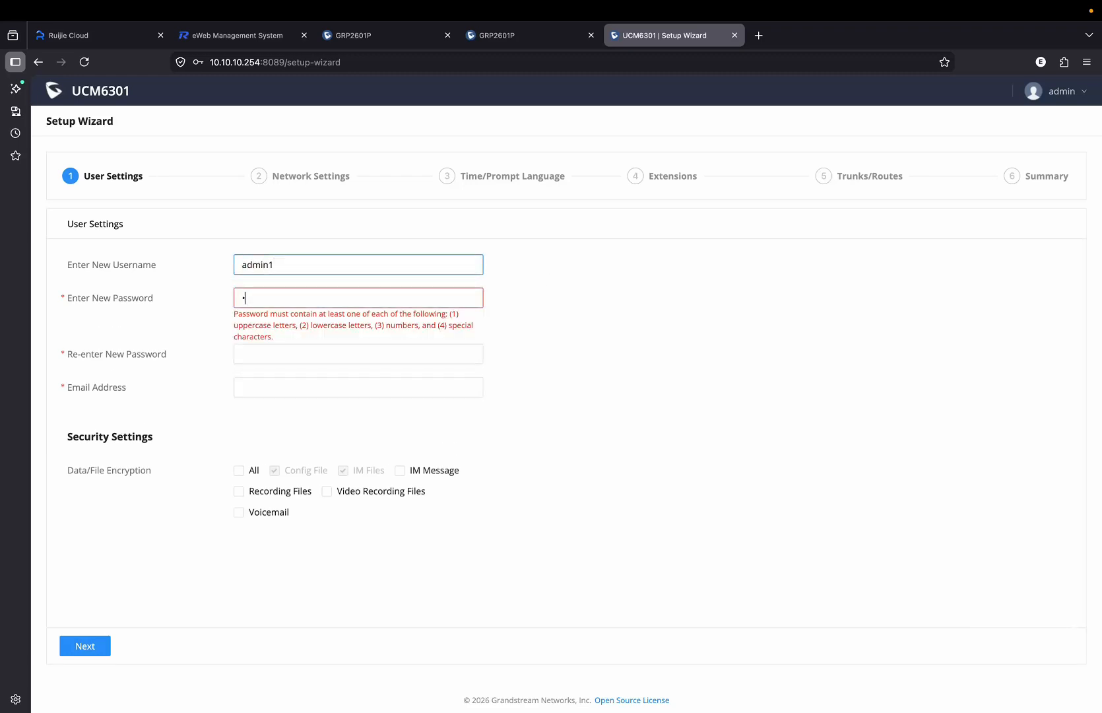
type("•••••••••")
key("Tab")
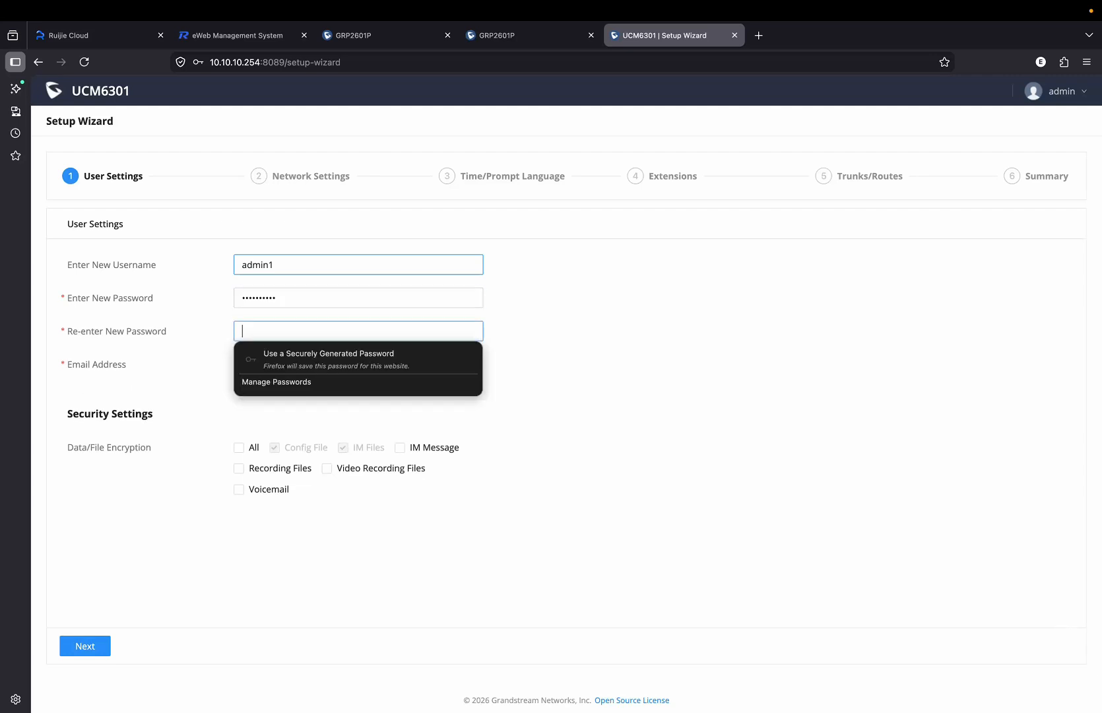
type("••••••••••")
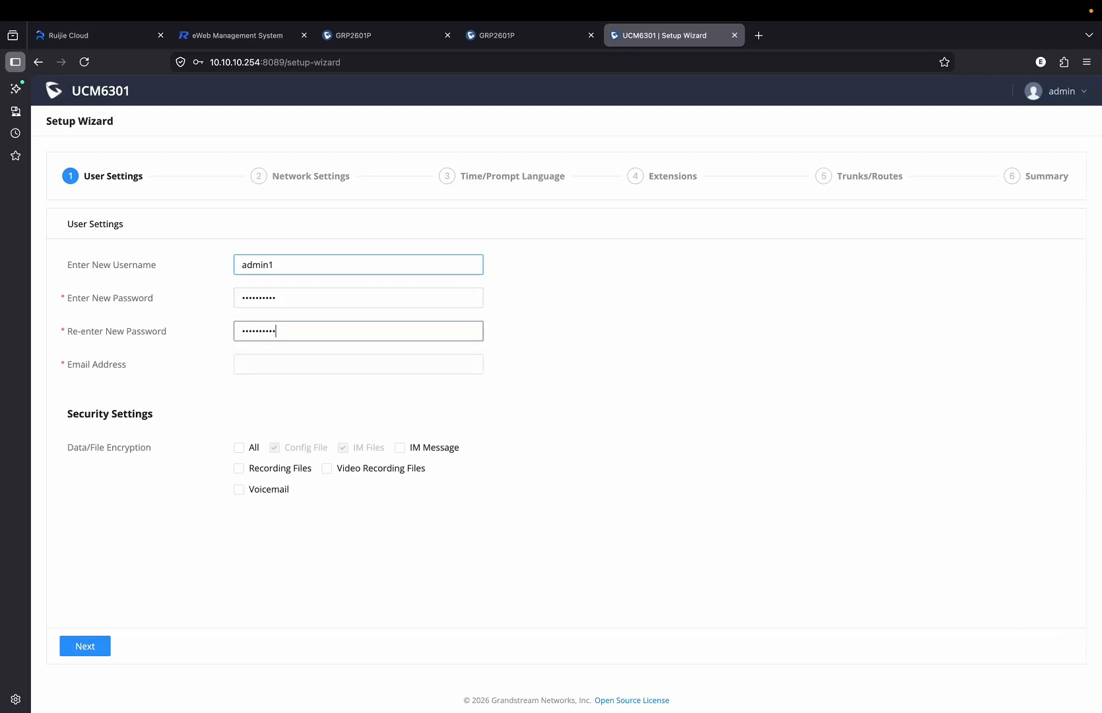
key("Tab")
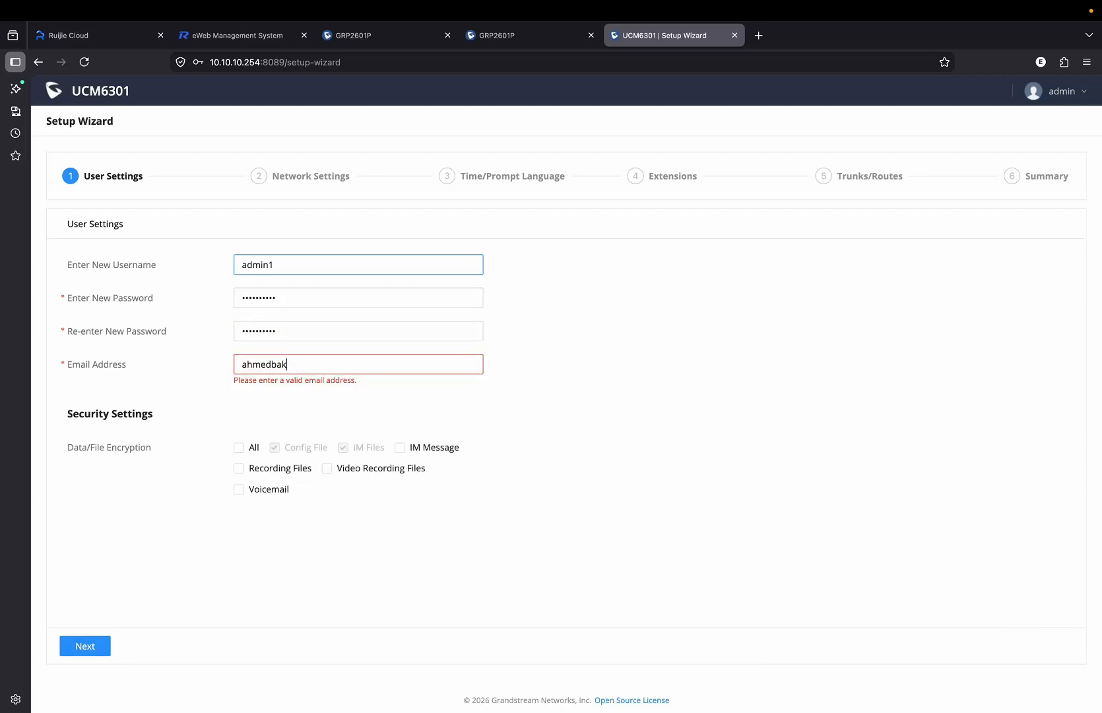
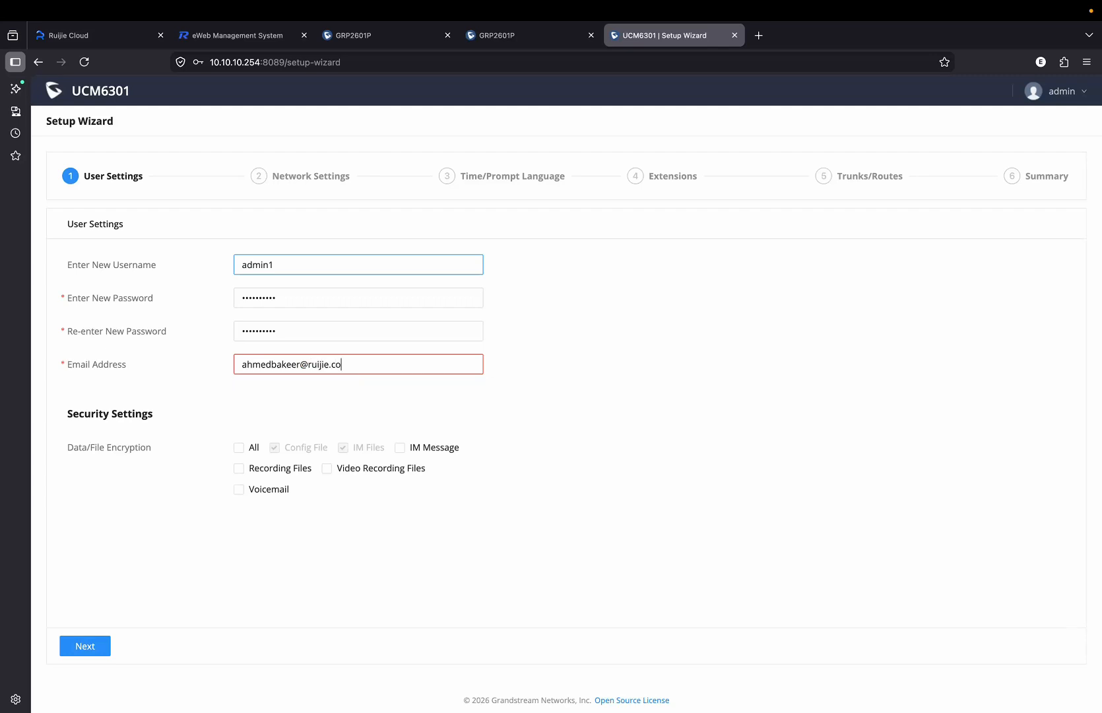
left_click(105, 651)
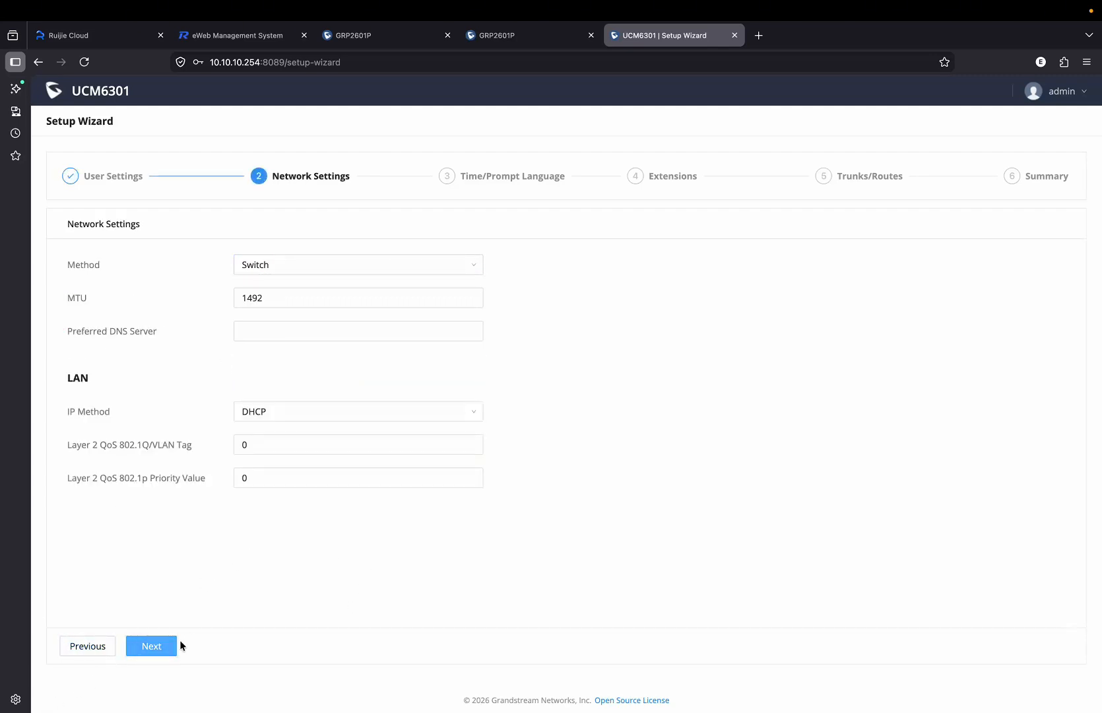
Set the time zone to UTC+03:00 Asia/Riyadh and the date format to dd-mm-yyyy.
left_click(158, 649)
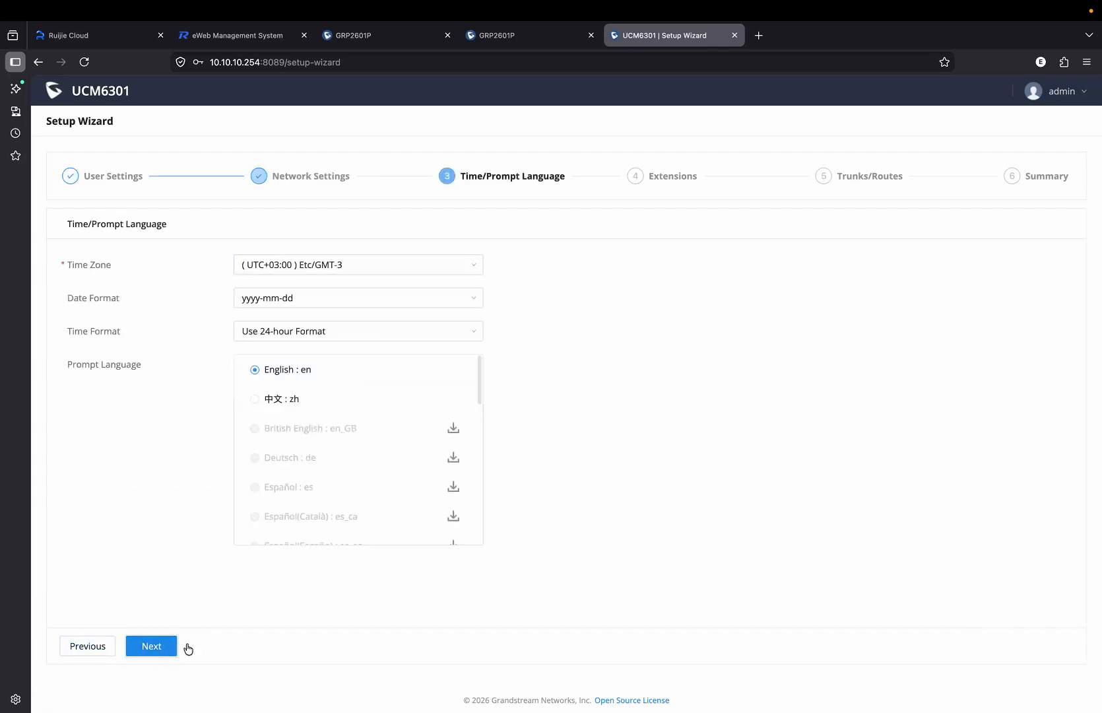
left_click(352, 268)
scroll(384, 367, "up", 15)
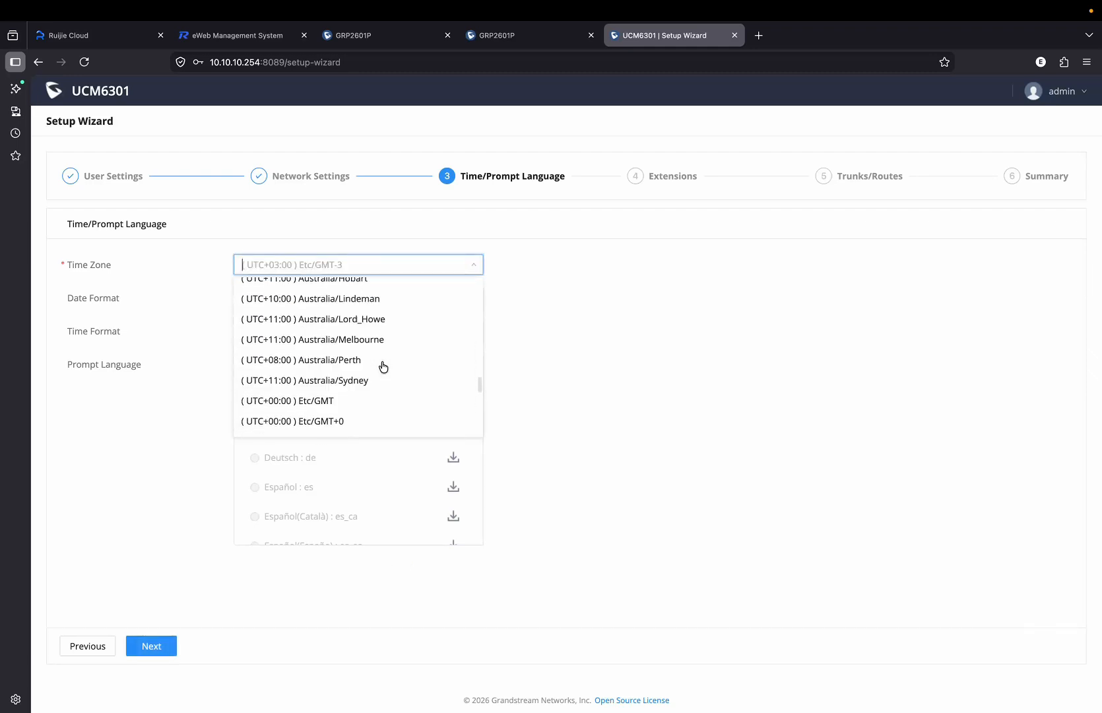
scroll(384, 367, "up", 2)
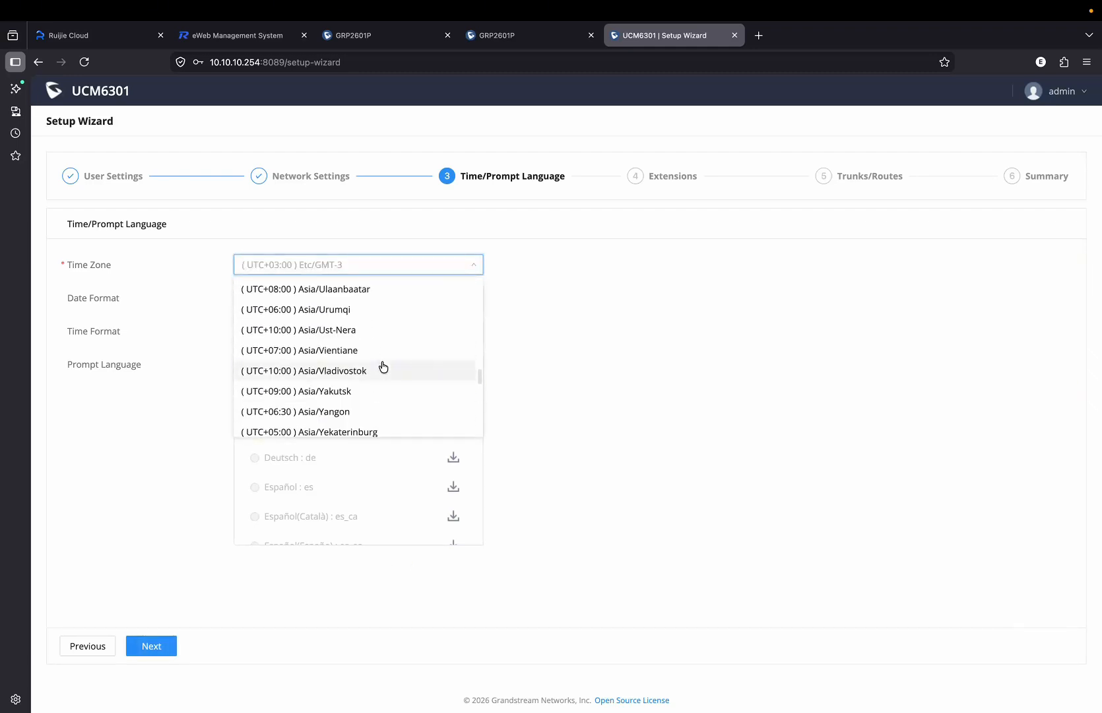
type("Riya")
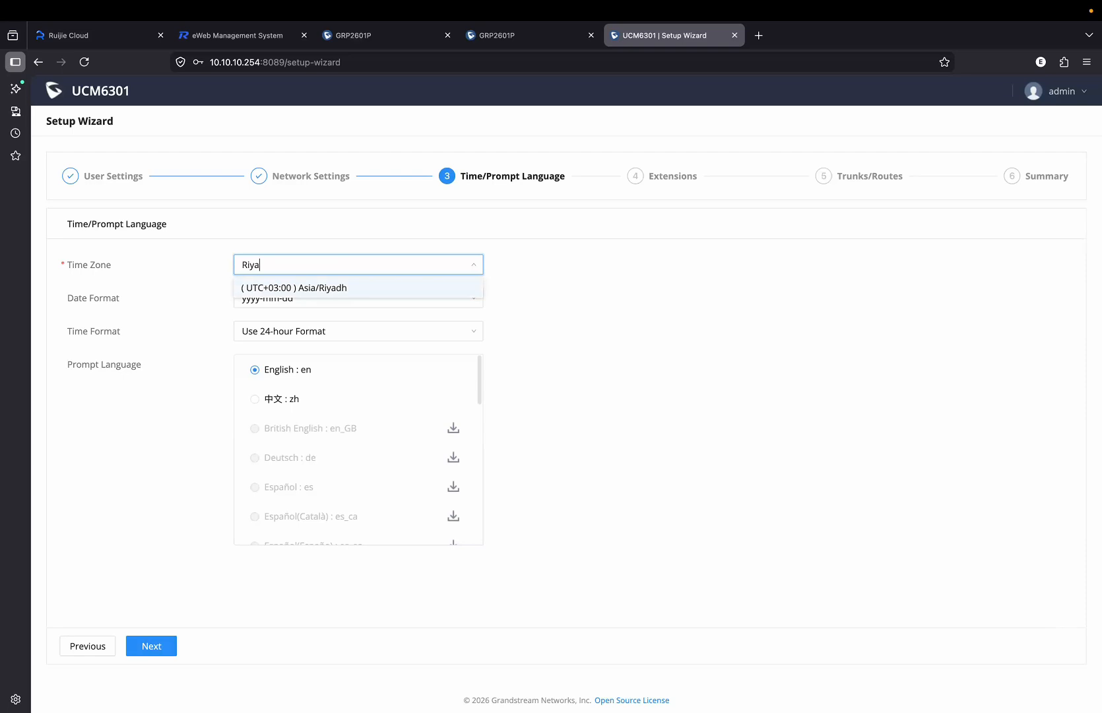
left_click(357, 287)
left_click(350, 301)
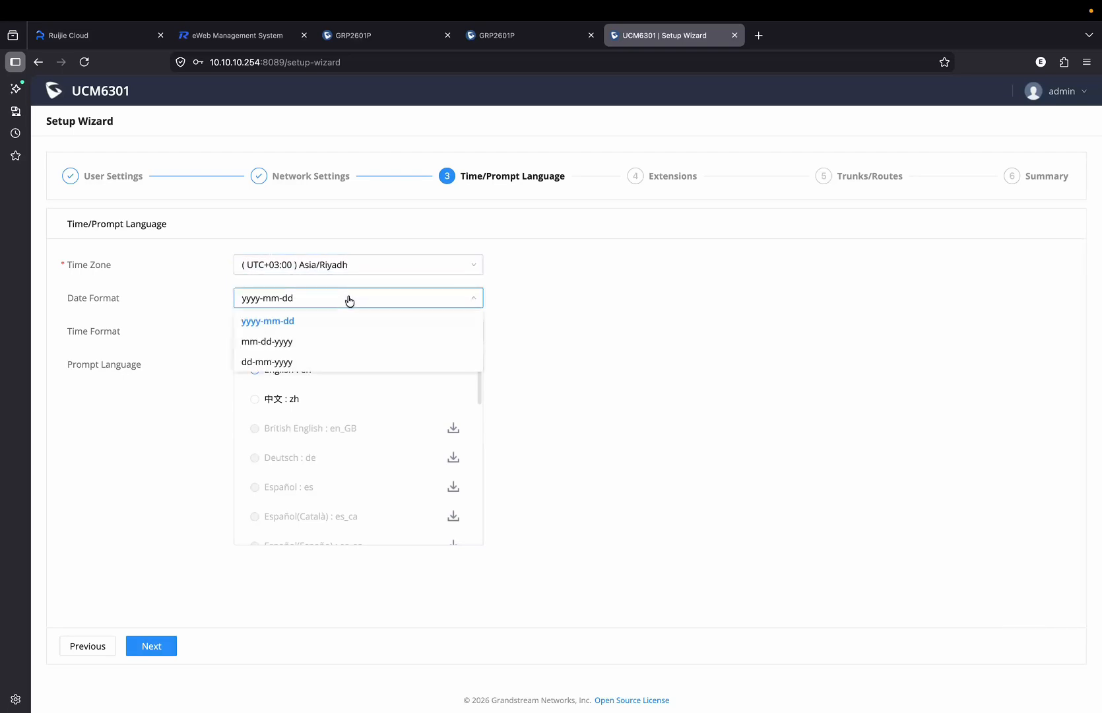
left_click(333, 361)
left_click(163, 647)
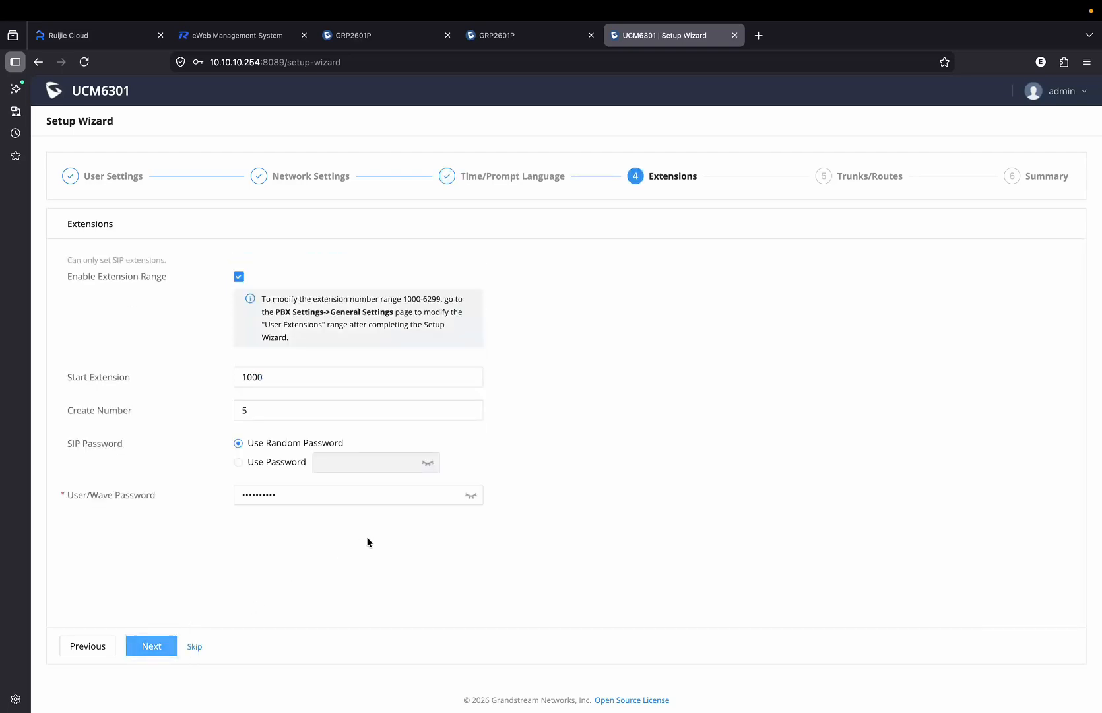
Give the extensions a fixed SIP password and a User/Wave password instead of random ones.
left_click(237, 462)
type("••••••••••")
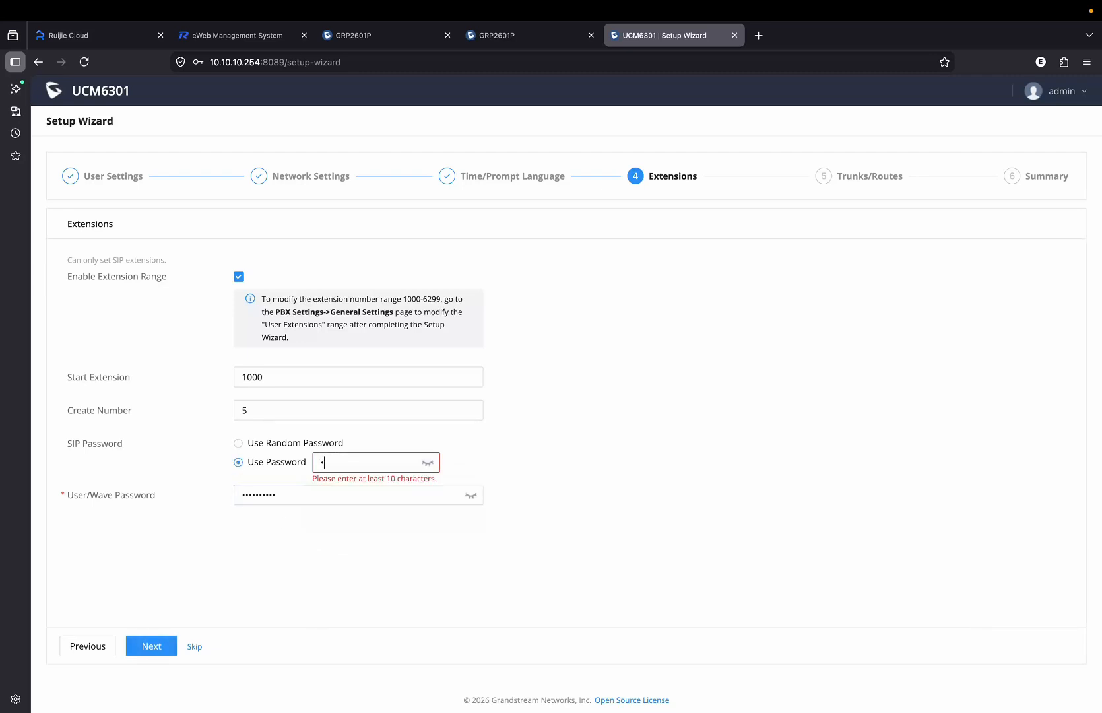
key("Tab")
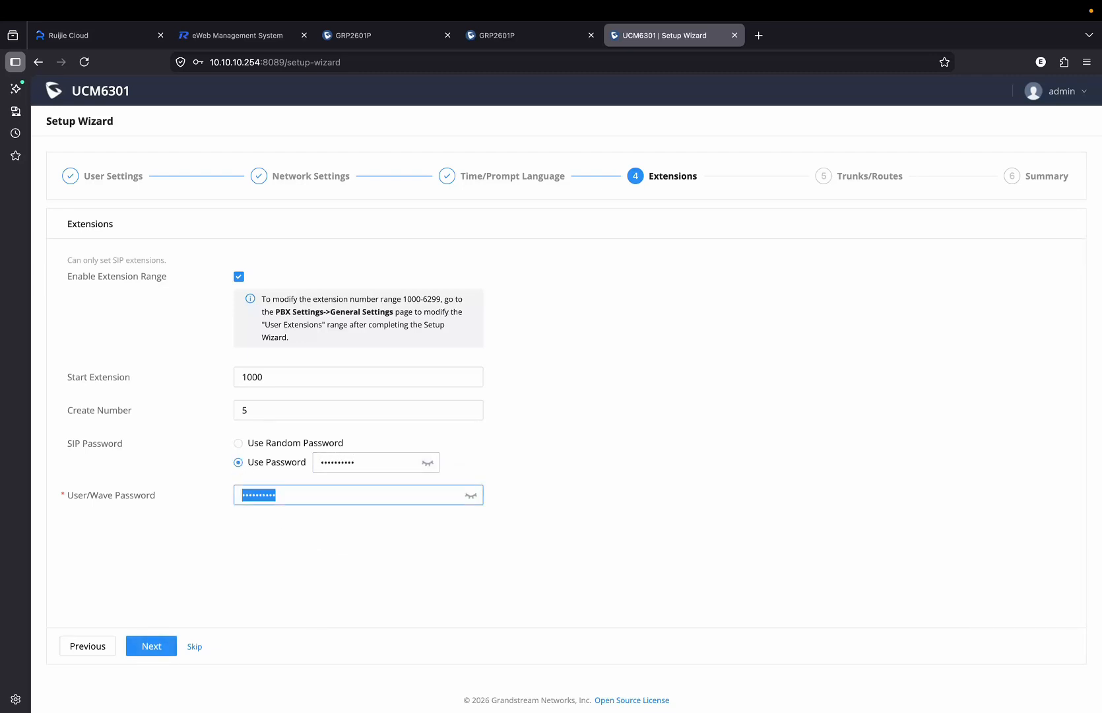
type("••••••••••")
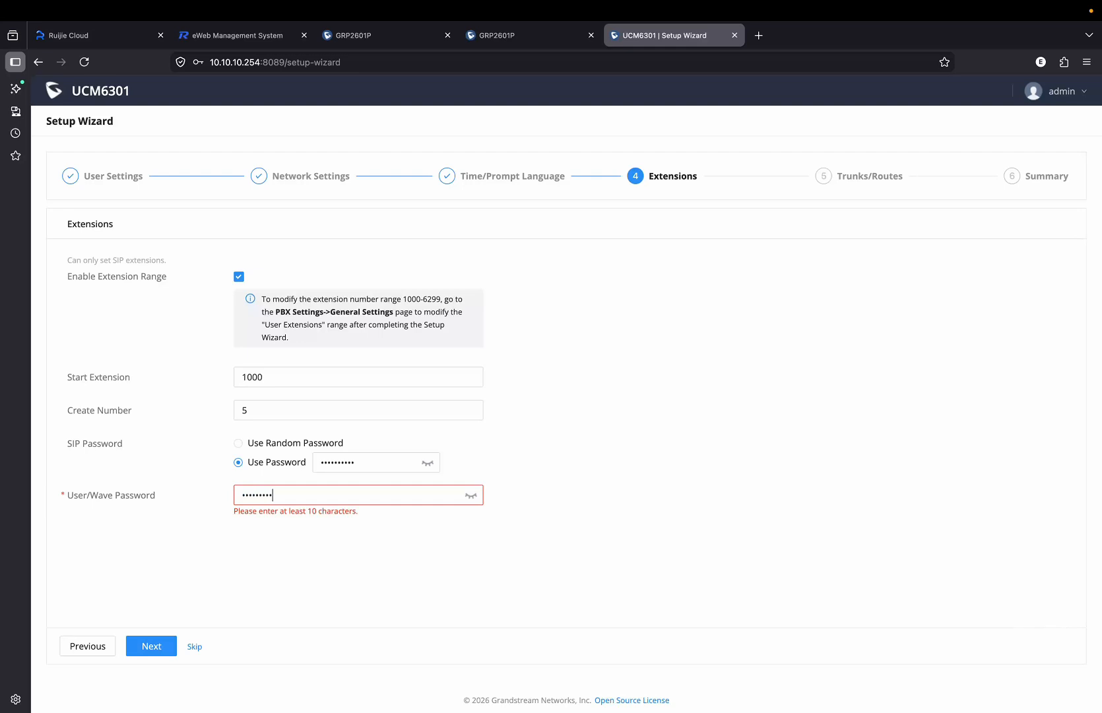
Skip trunks and routes, save the wizard configuration, and acknowledge the credential change.
left_click(151, 647)
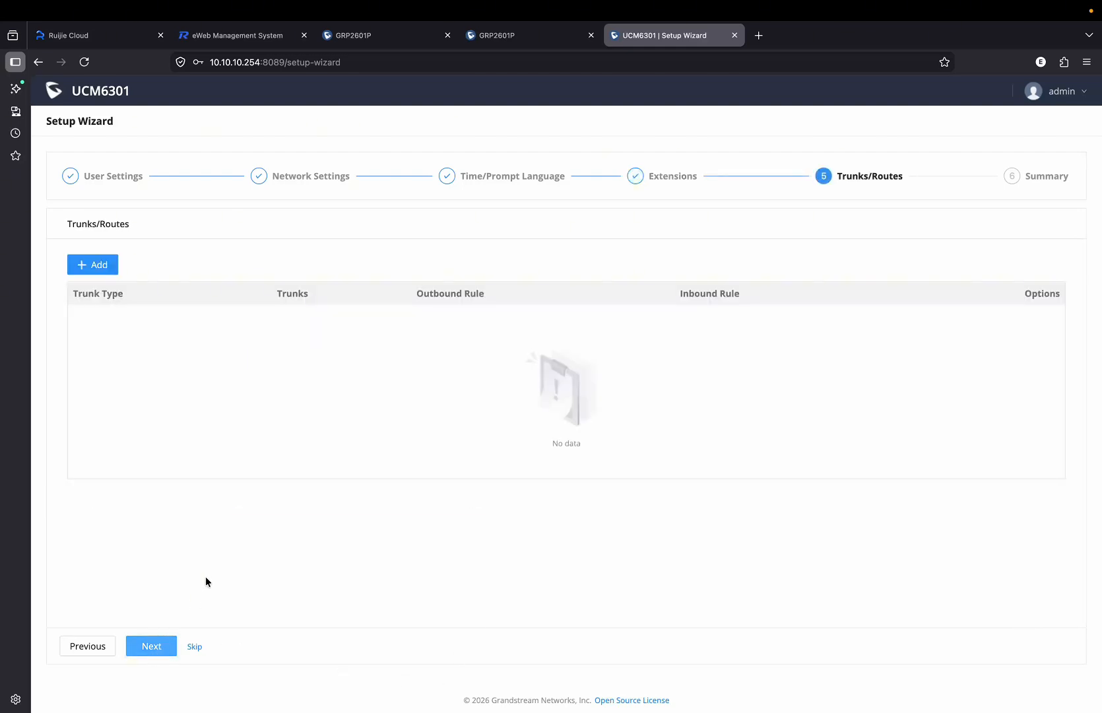
left_click(149, 645)
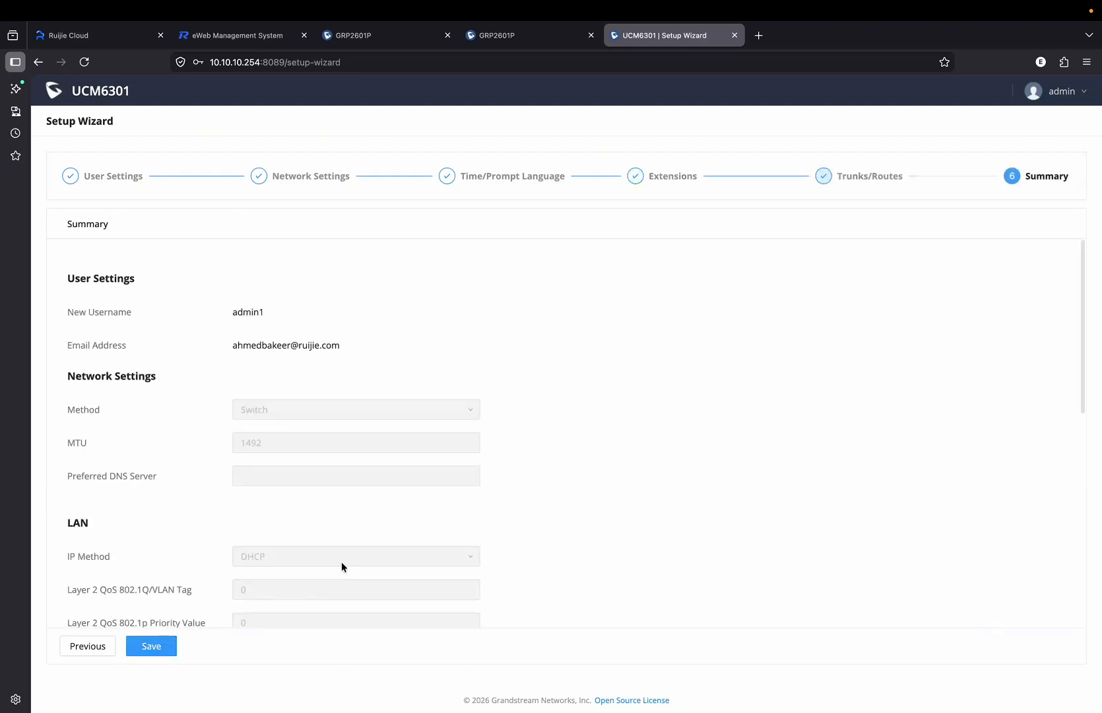
left_click(166, 653)
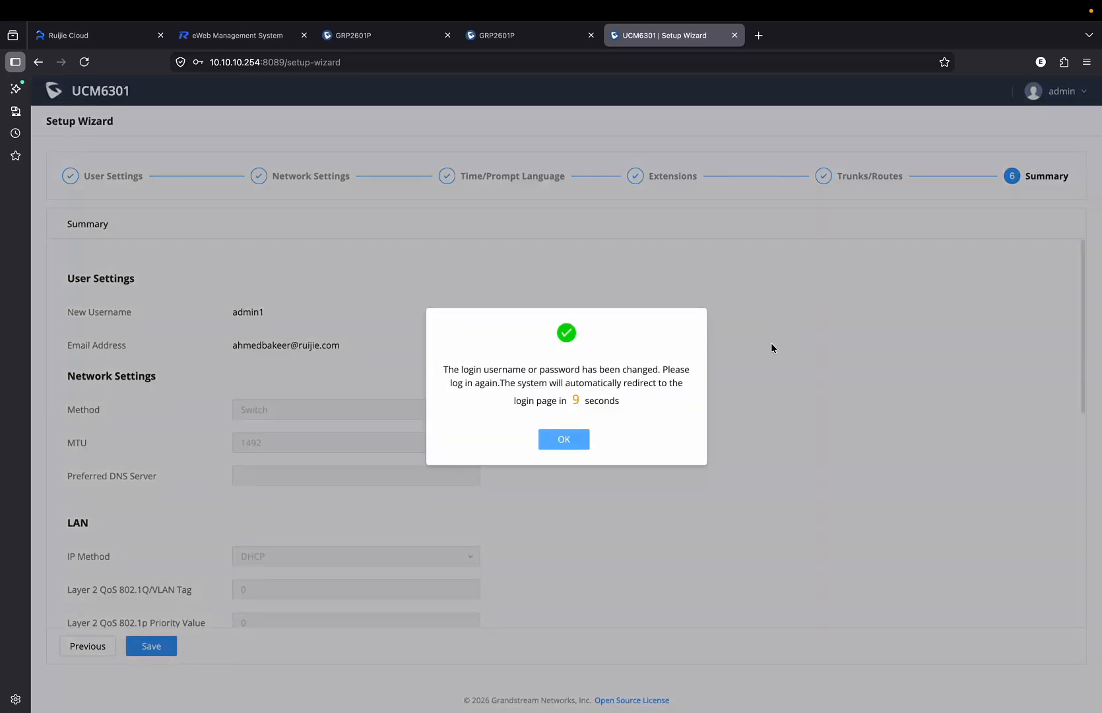
left_click(566, 449)
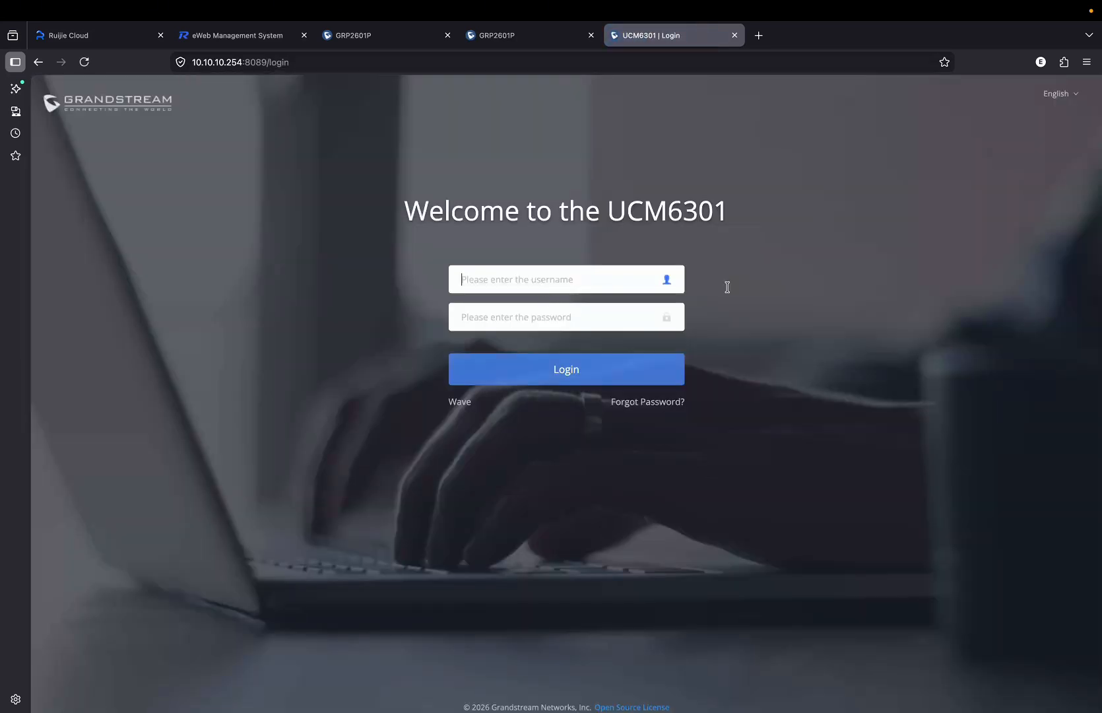
Log in as admin1 and open Extension/Trunk > Extensions showing 1000–1004.
type("admin1")
key("Tab")
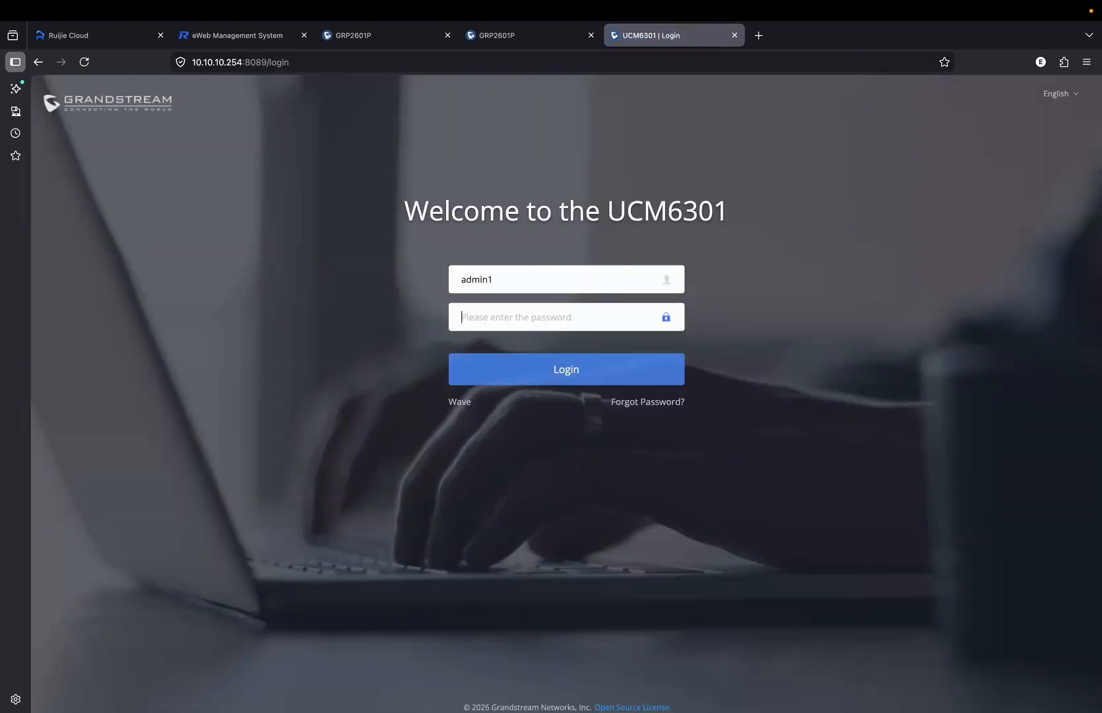
type("•••••••")
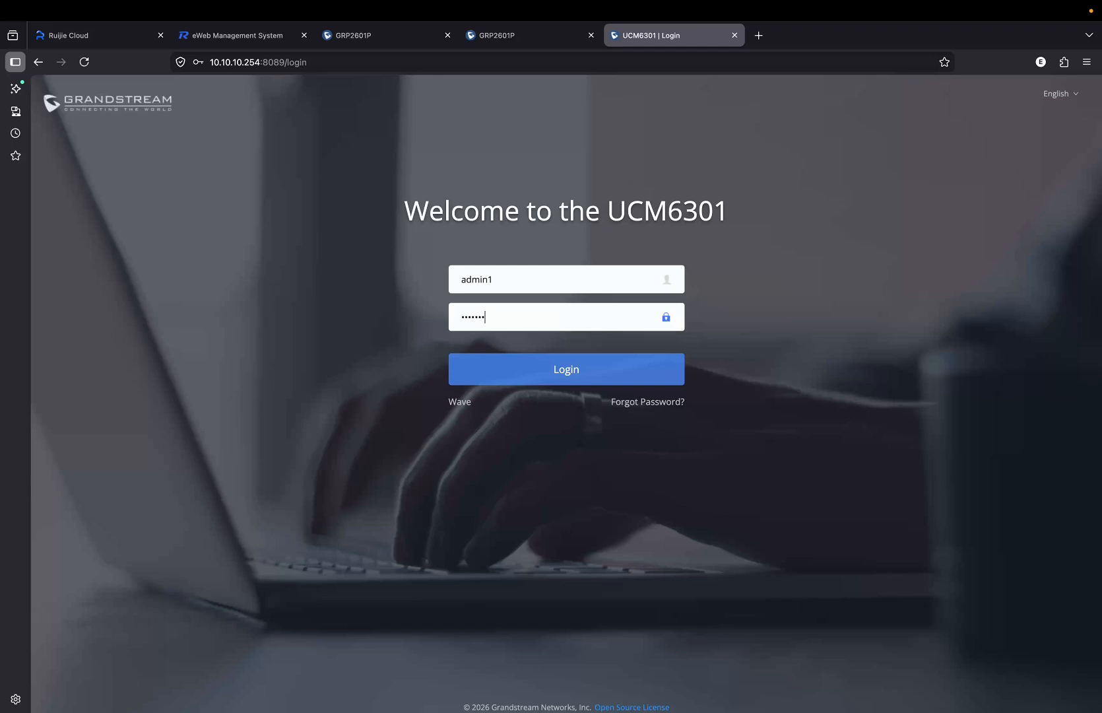
key("Return")
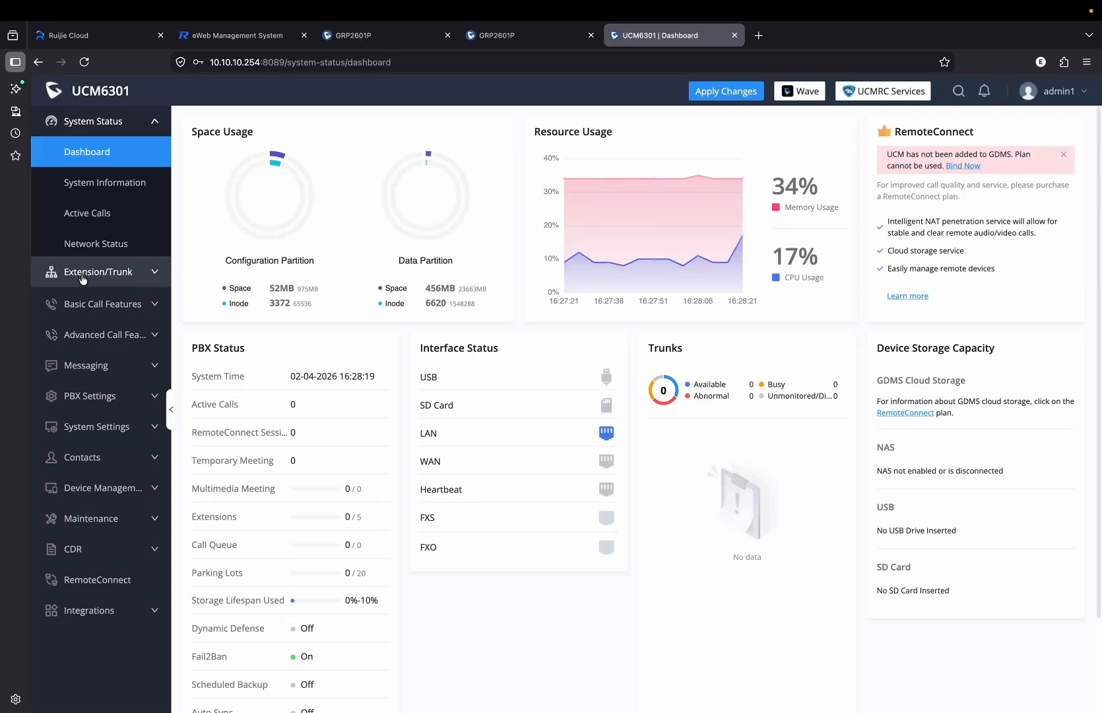
left_click(99, 274)
left_click(102, 197)
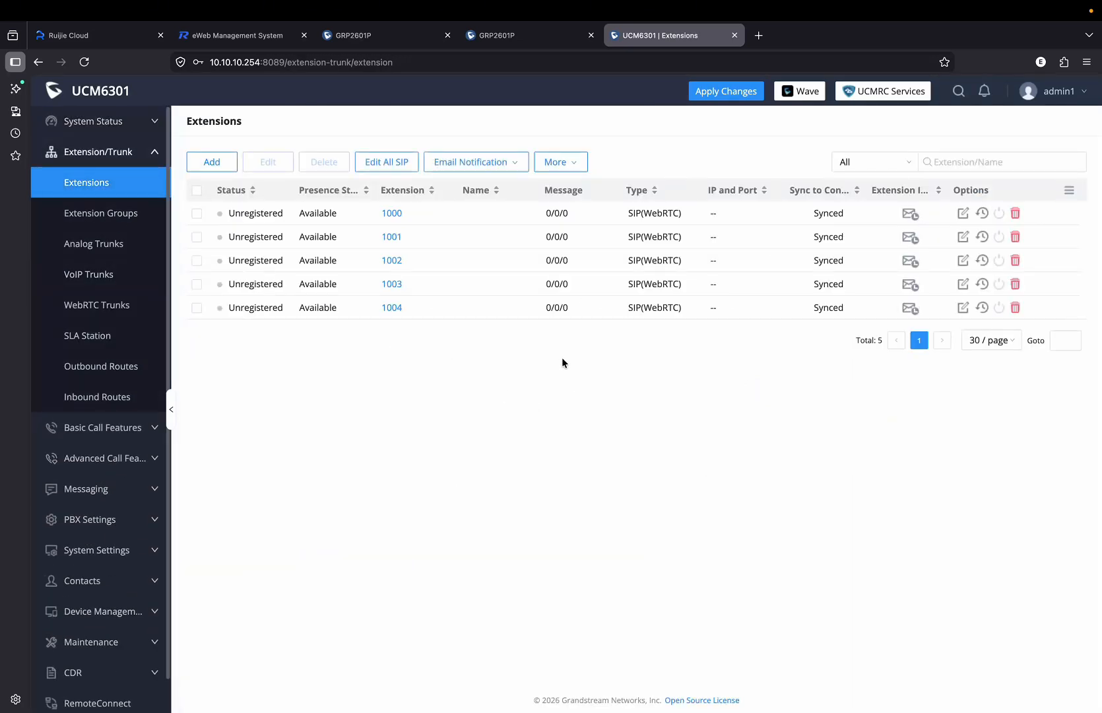
Activate the HQ phone's Account 1 as extension 1000 on server 10.10.10.254, then save and apply.
left_click(370, 35)
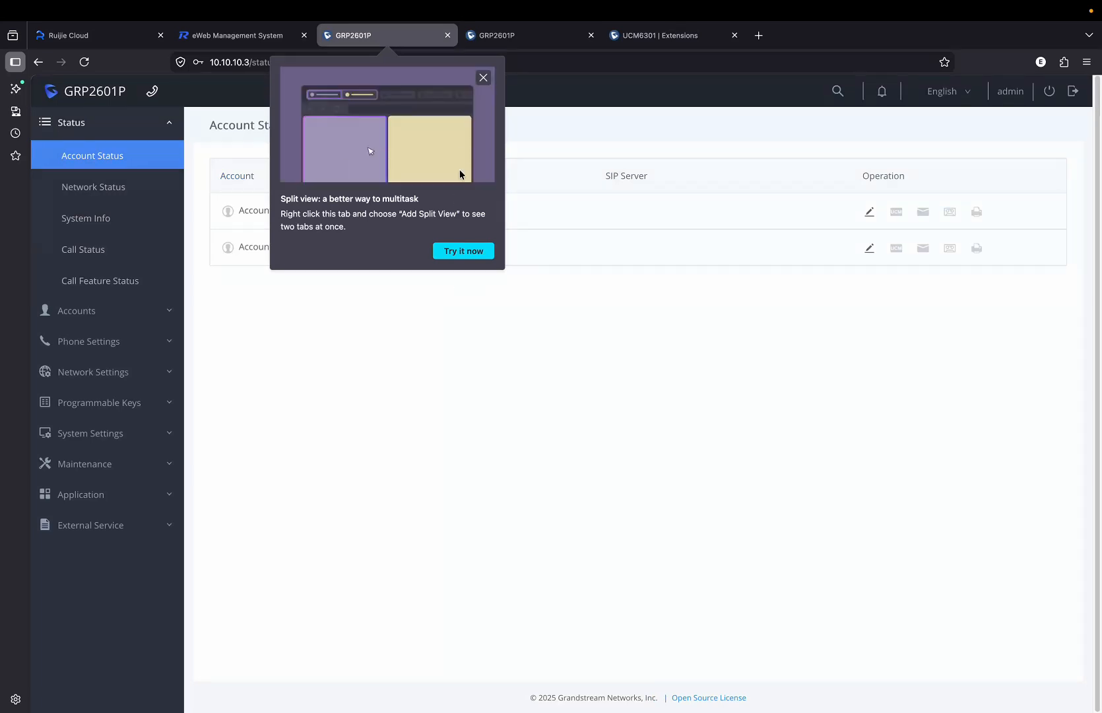
left_click(484, 77)
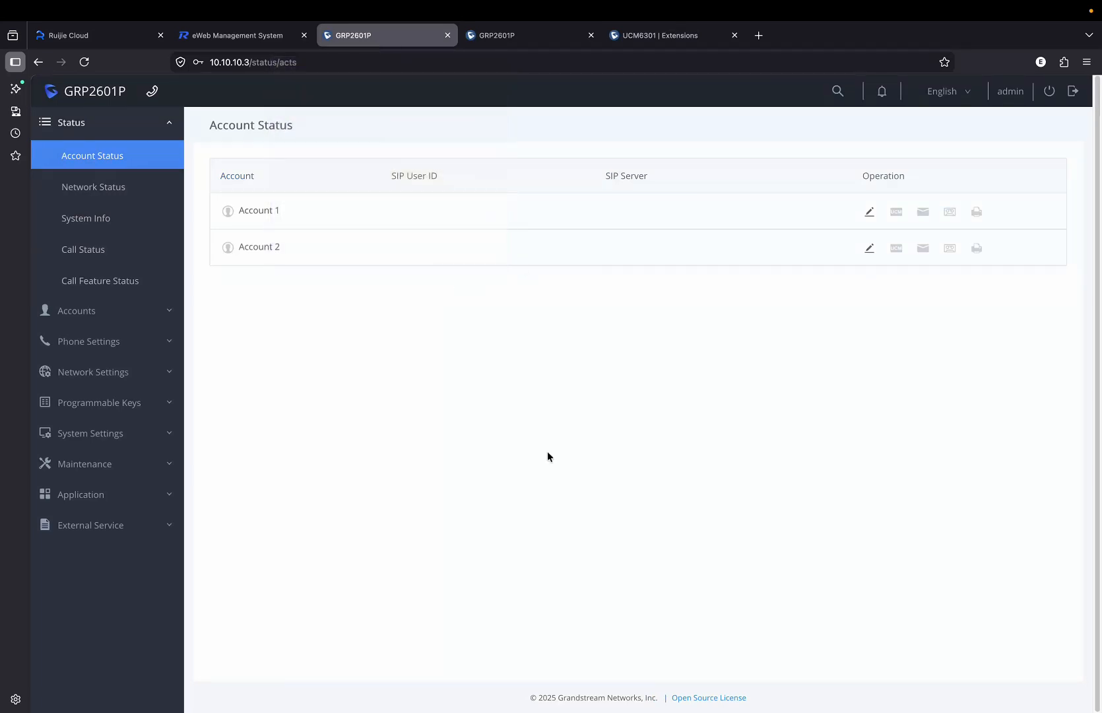
left_click(869, 211)
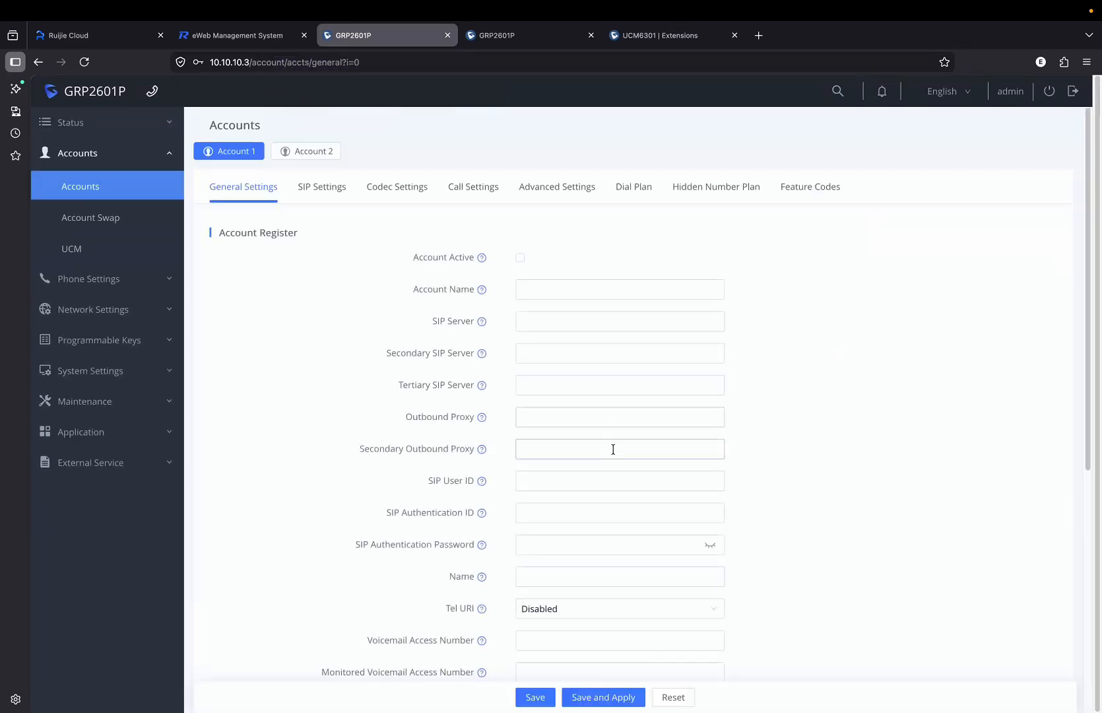
left_click(521, 259)
left_click(546, 292)
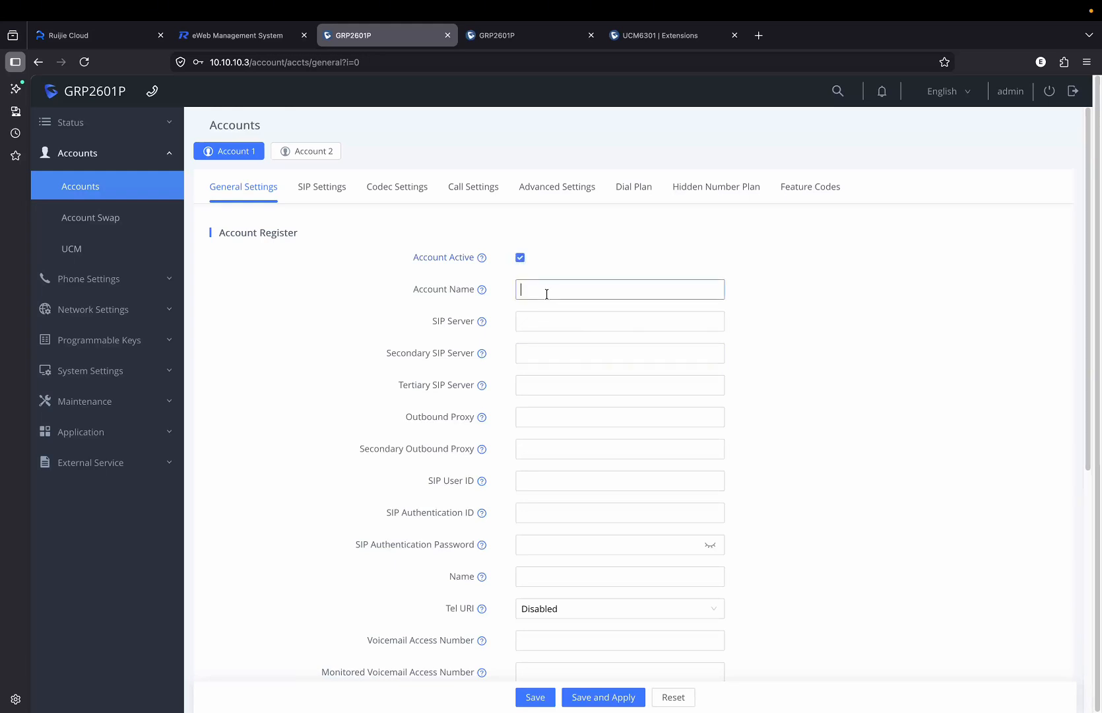
type("1000")
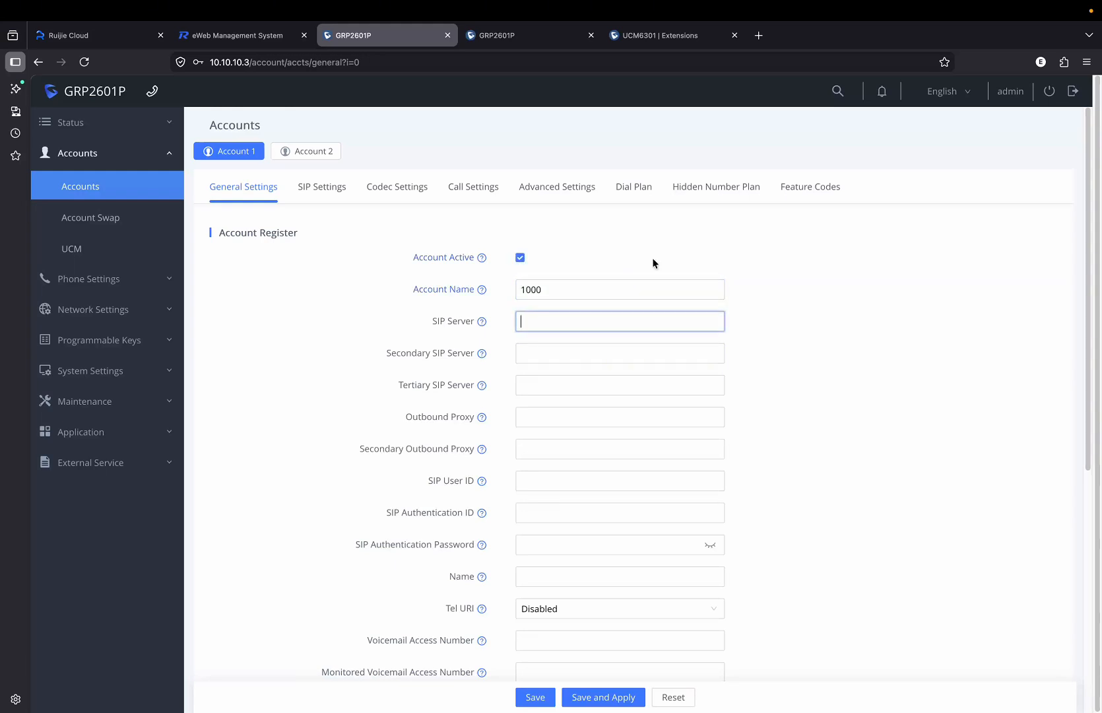
type("10.10.10.254")
scroll(674, 454, "down", 1)
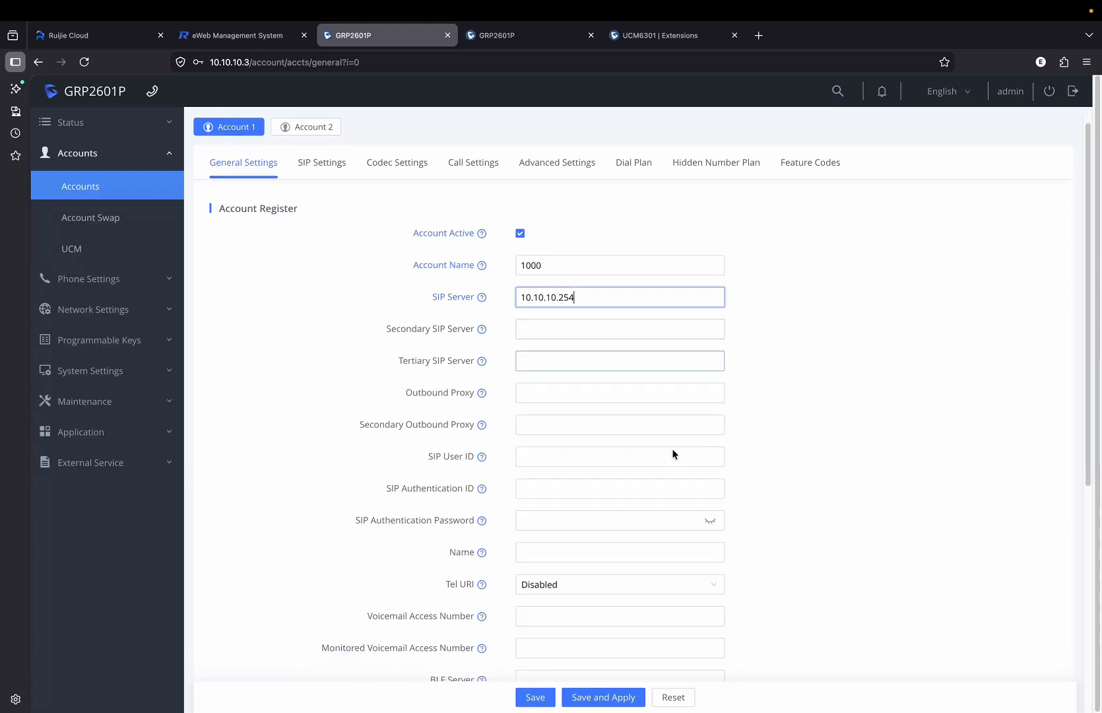
left_click(556, 457)
type("1000")
key("Tab")
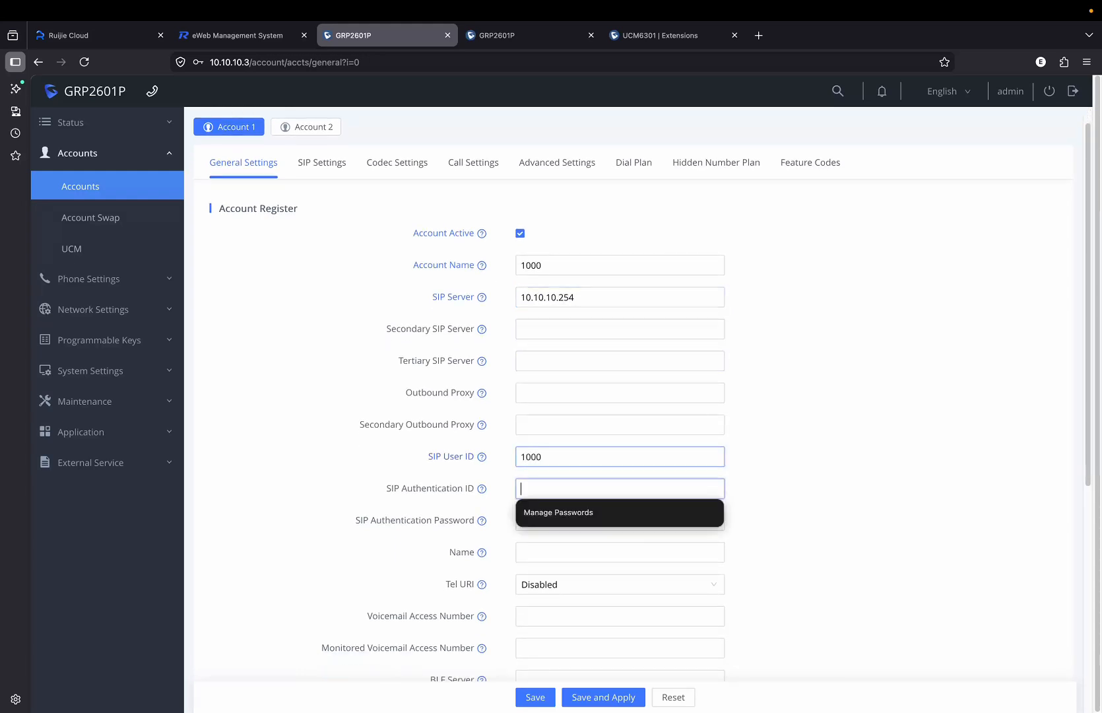
type("1000")
key("Tab")
type("******")
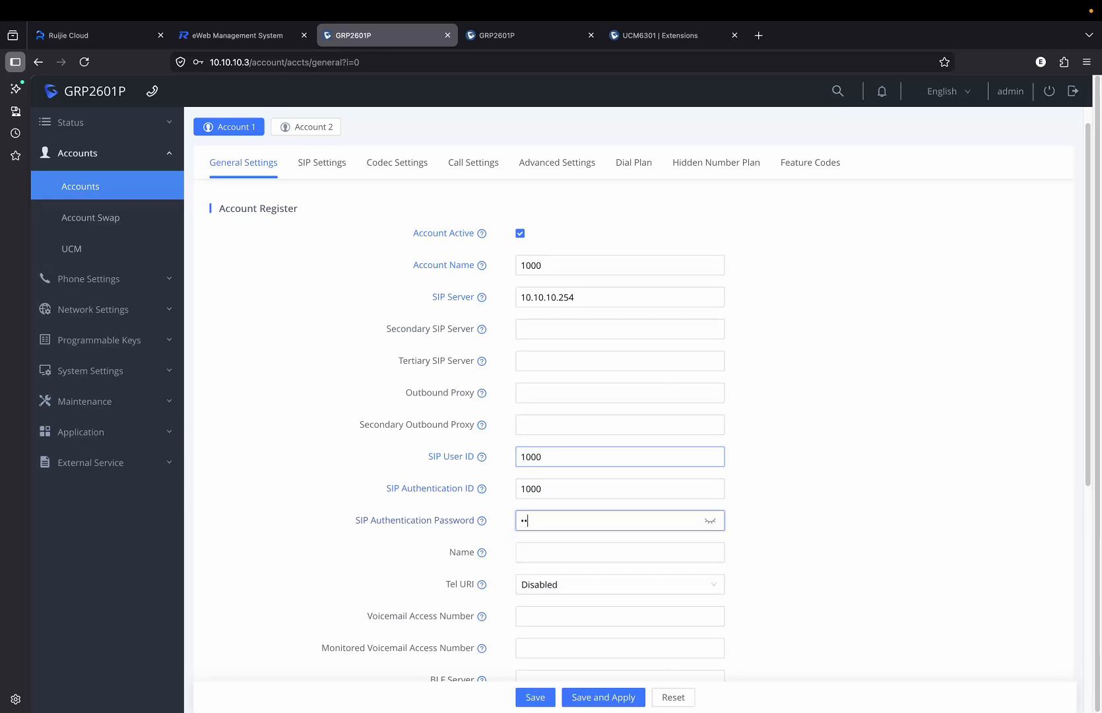
type("***")
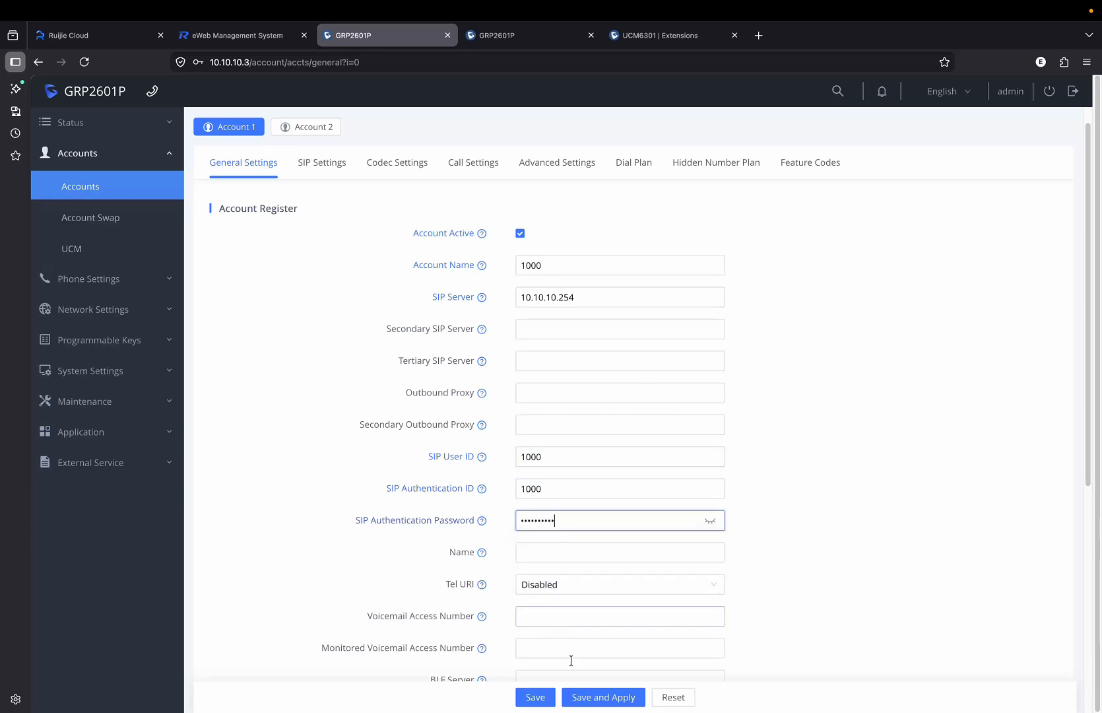
left_click(594, 697)
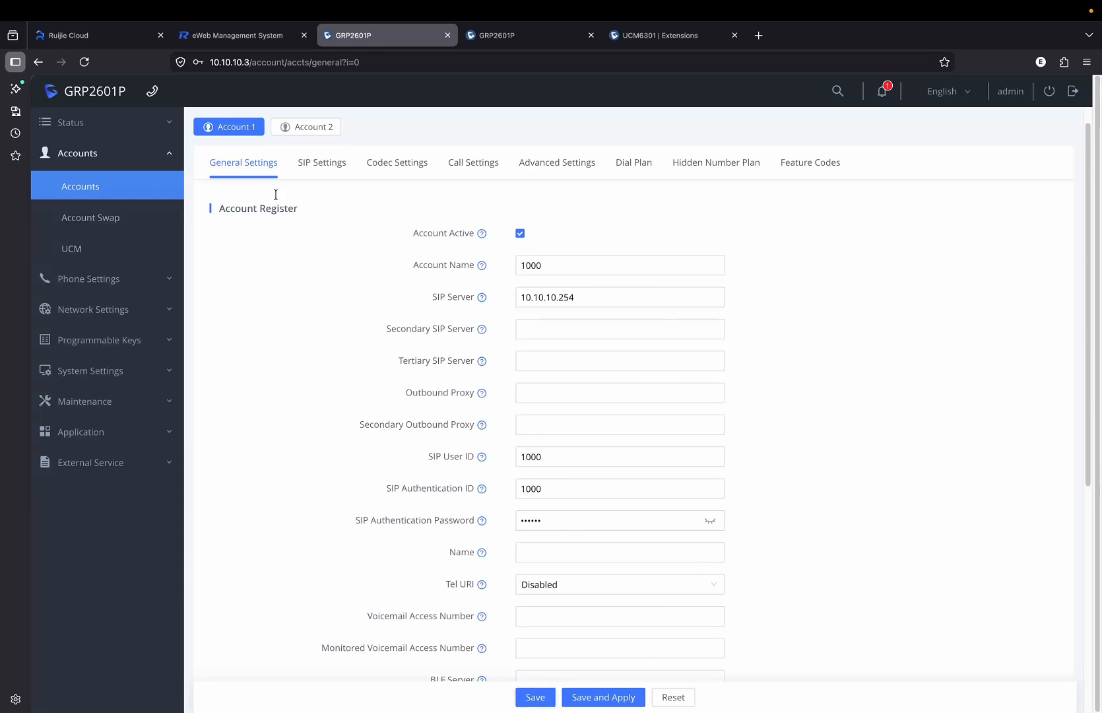
Confirm Account 1's registration under Status > Account Status, then switch to the 10.10.20.2 phone.
left_click(124, 193)
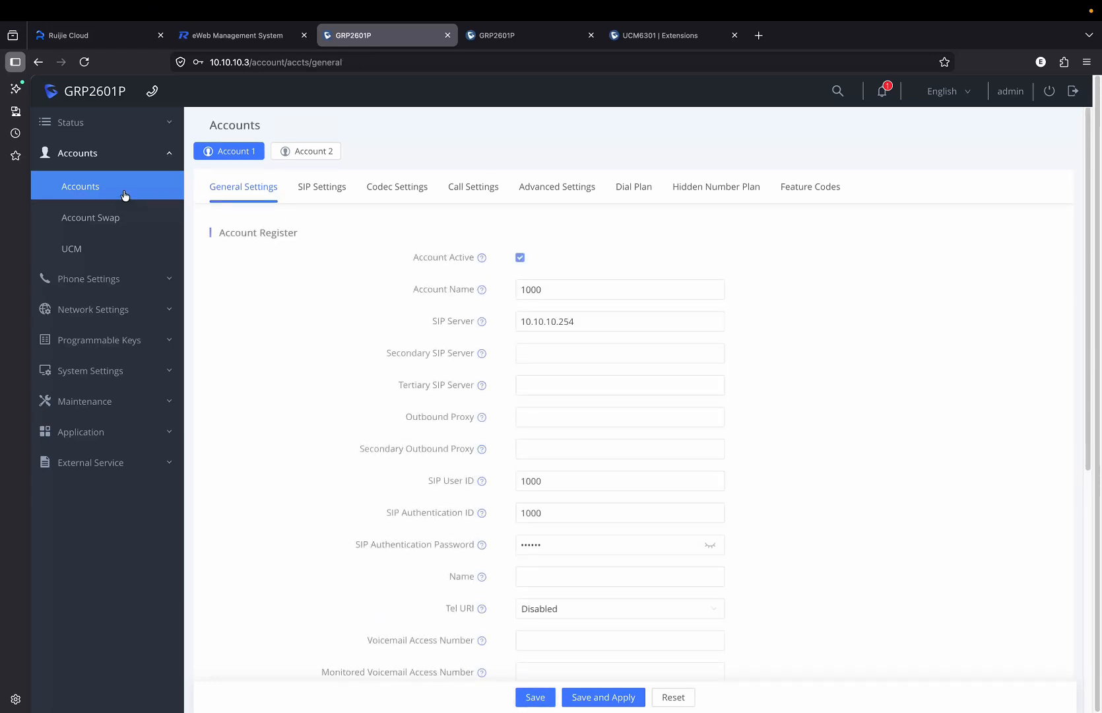
left_click(80, 129)
left_click(86, 158)
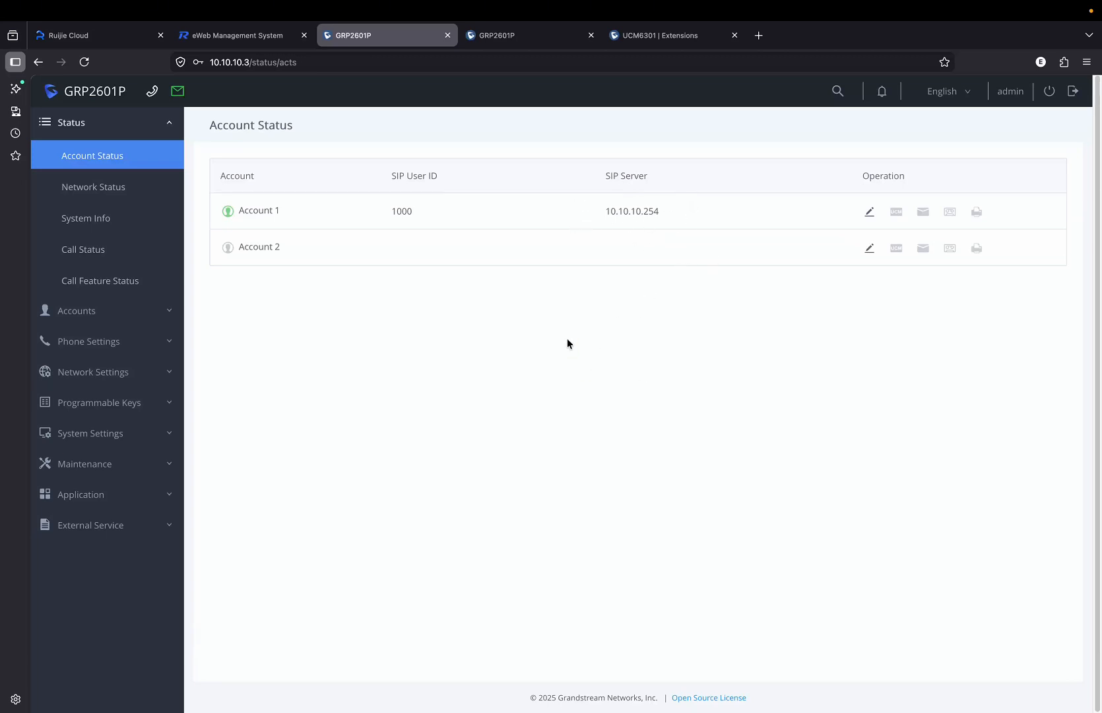
left_click(525, 37)
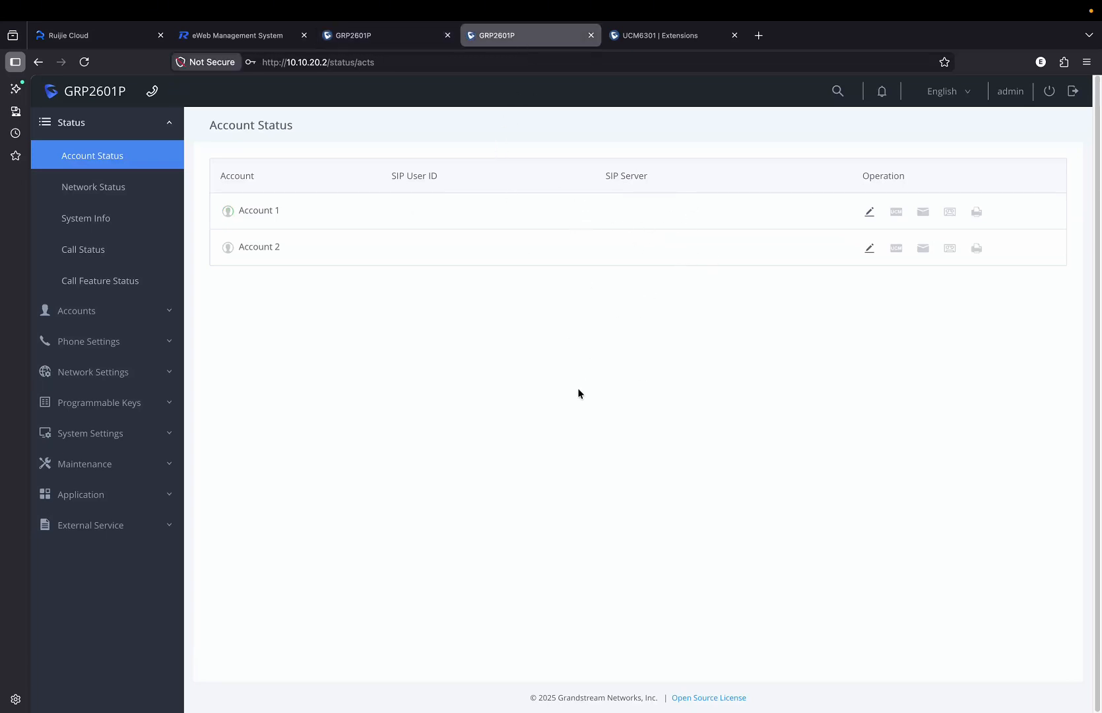
Activate Account 1 on the 10.10.20.2 phone with account name 1001 and SIP server 10.10.10.254.
left_click(869, 212)
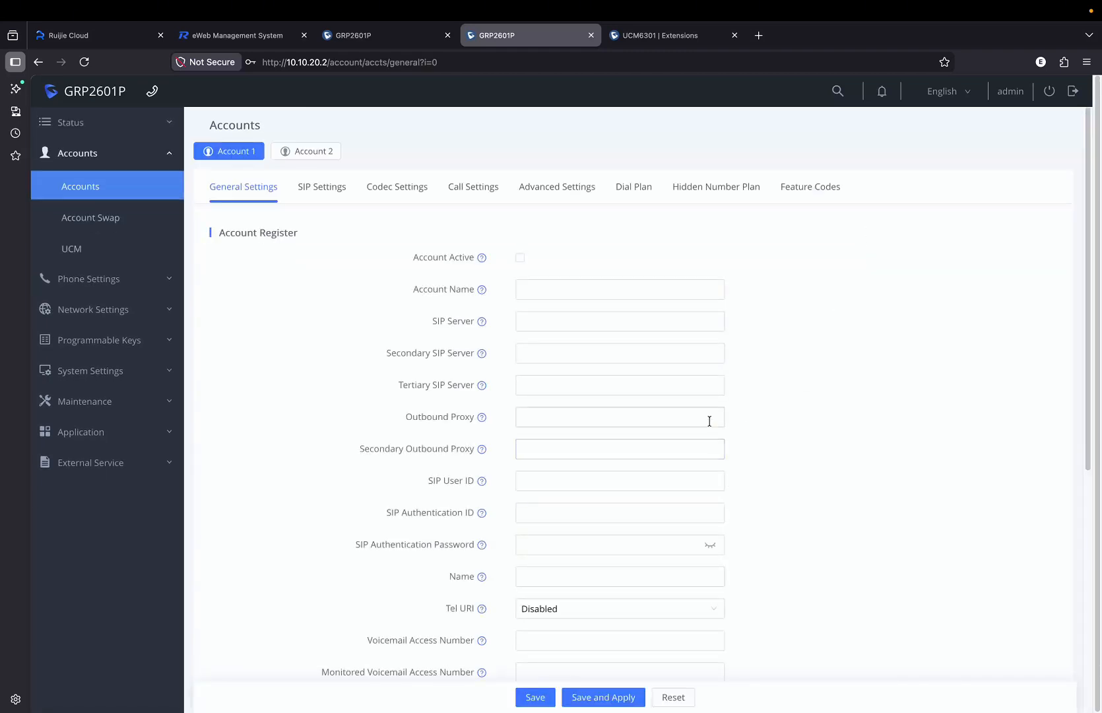
left_click(520, 258)
left_click(546, 295)
type("1001")
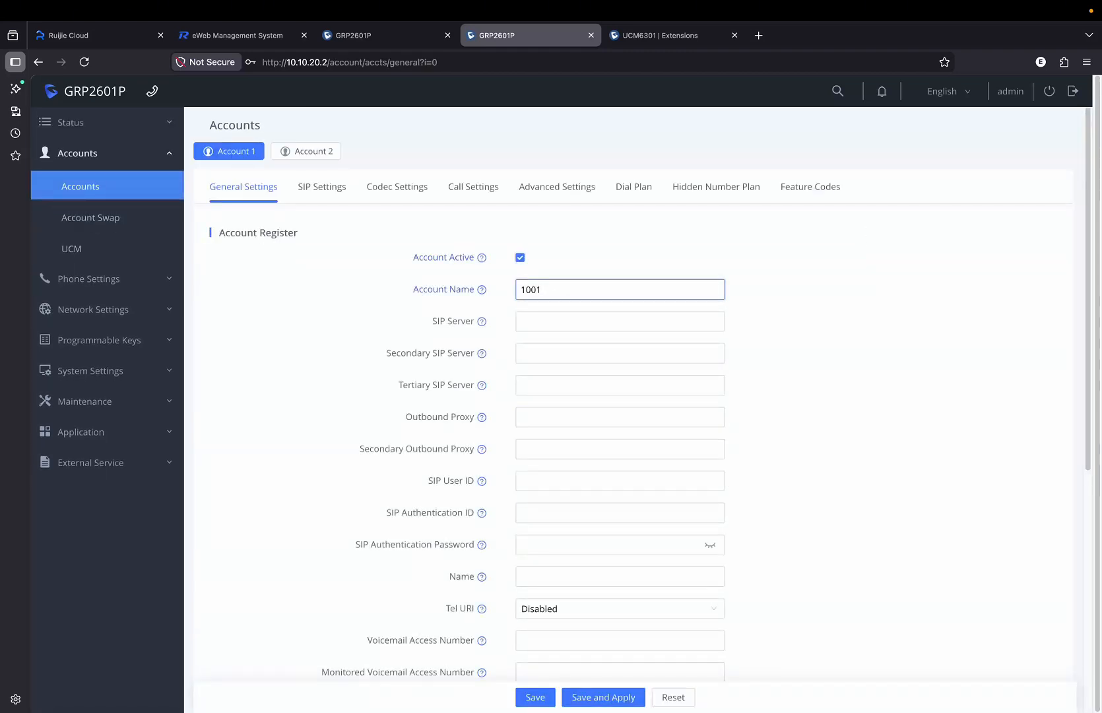
key("Tab")
type("100")
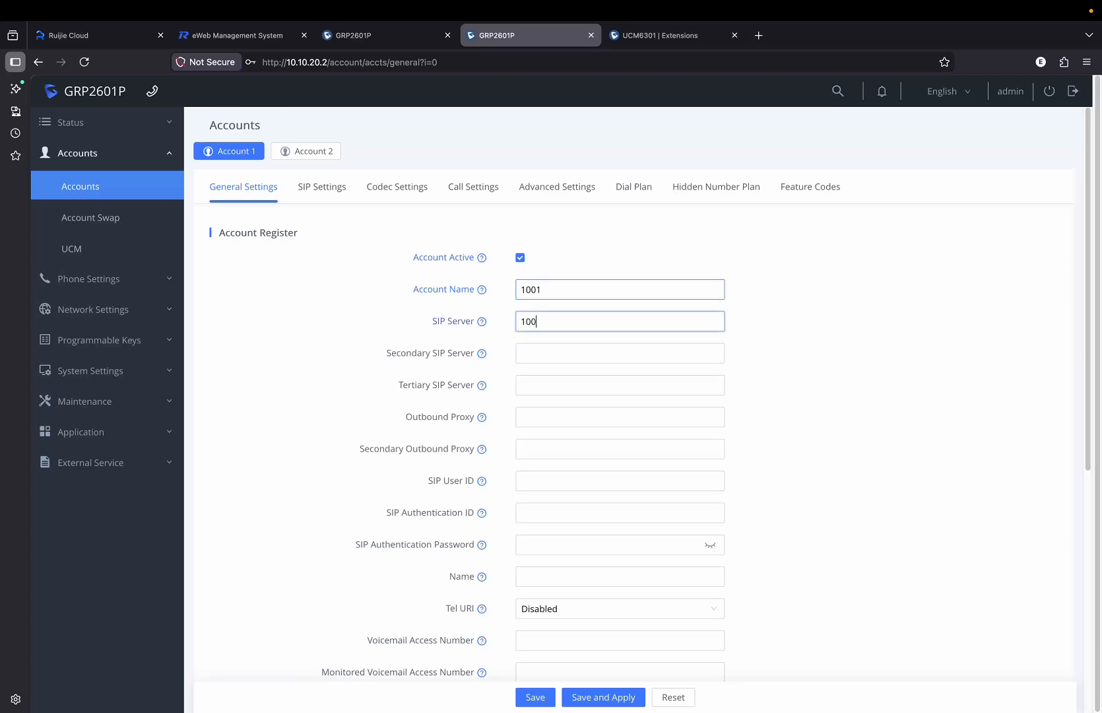
key("BackSpace")
type(".10.10.254")
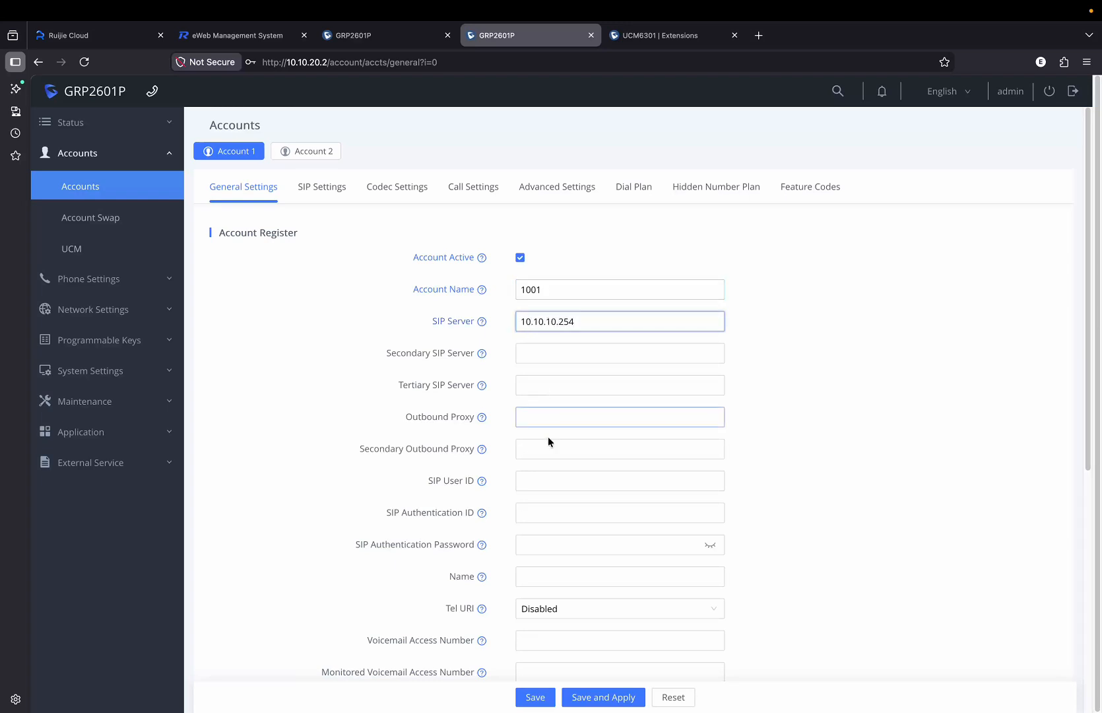
Set SIP User ID and Authentication ID to 1001, enter the account password, and save and apply.
left_click(547, 481)
type("1001")
key("Tab")
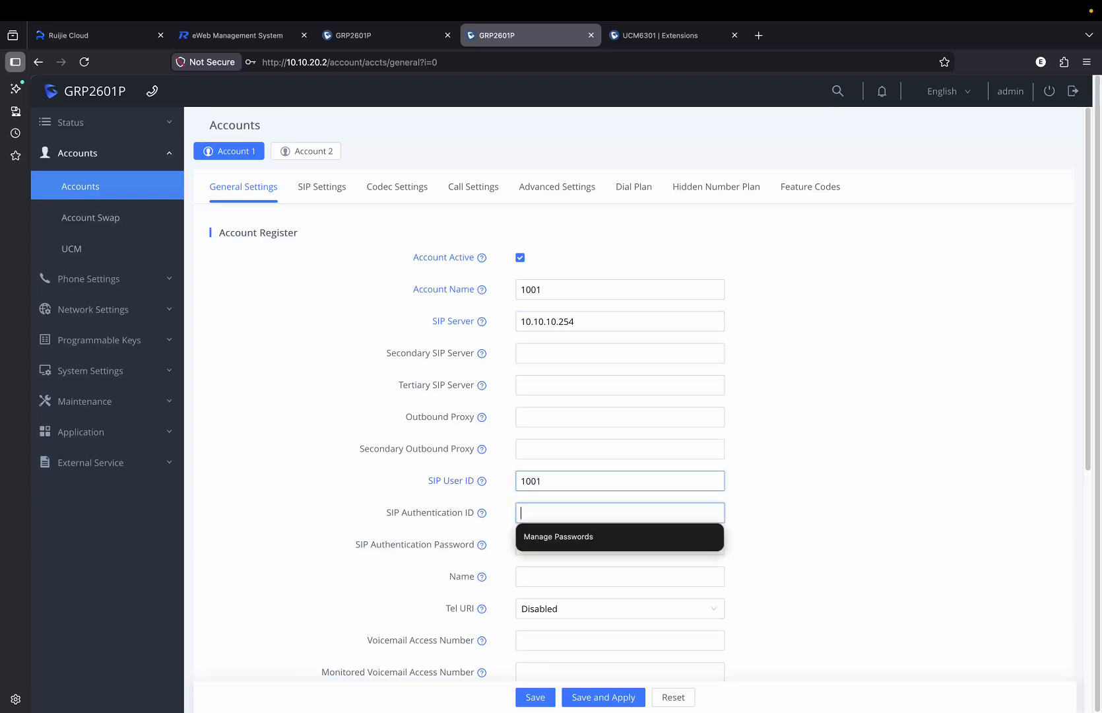
type("1001")
key("Tab")
type("1********")
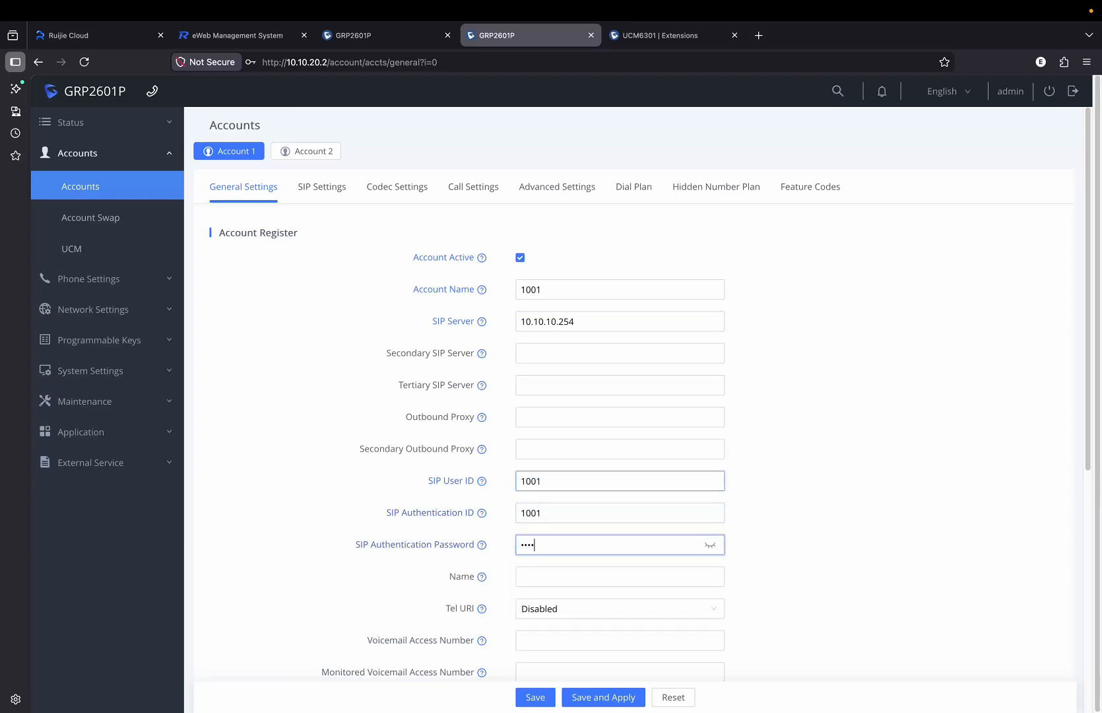
left_click(607, 698)
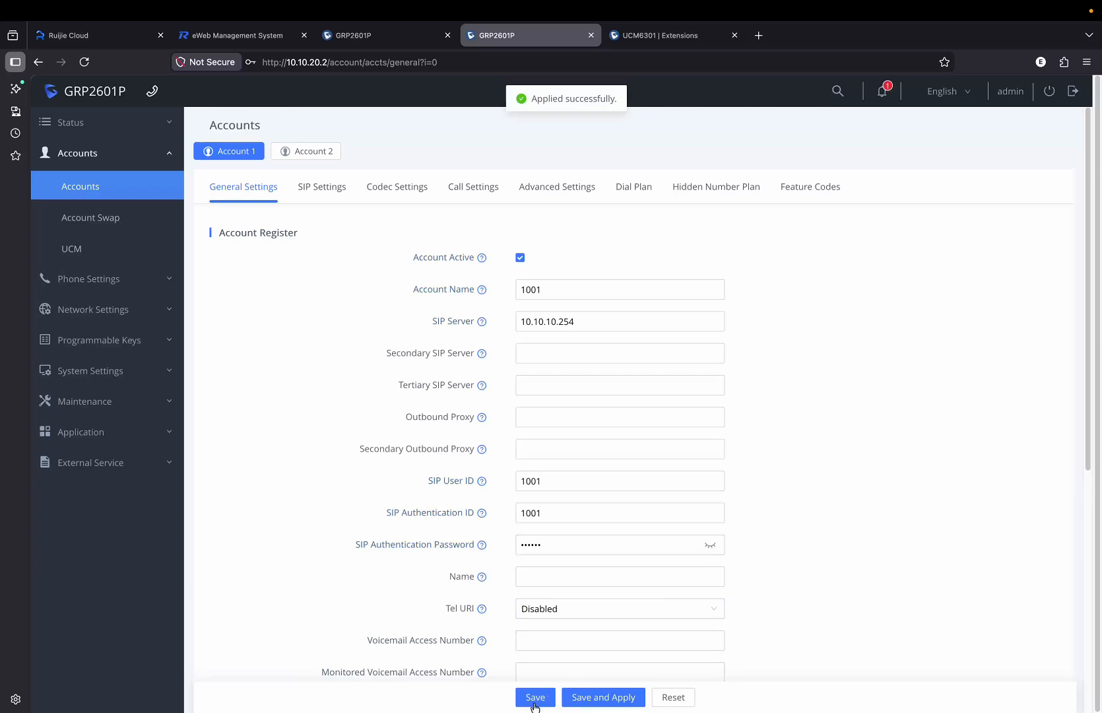
Check Status > Account Status to confirm Account 1 is registered to 10.10.10.254.
left_click(125, 135)
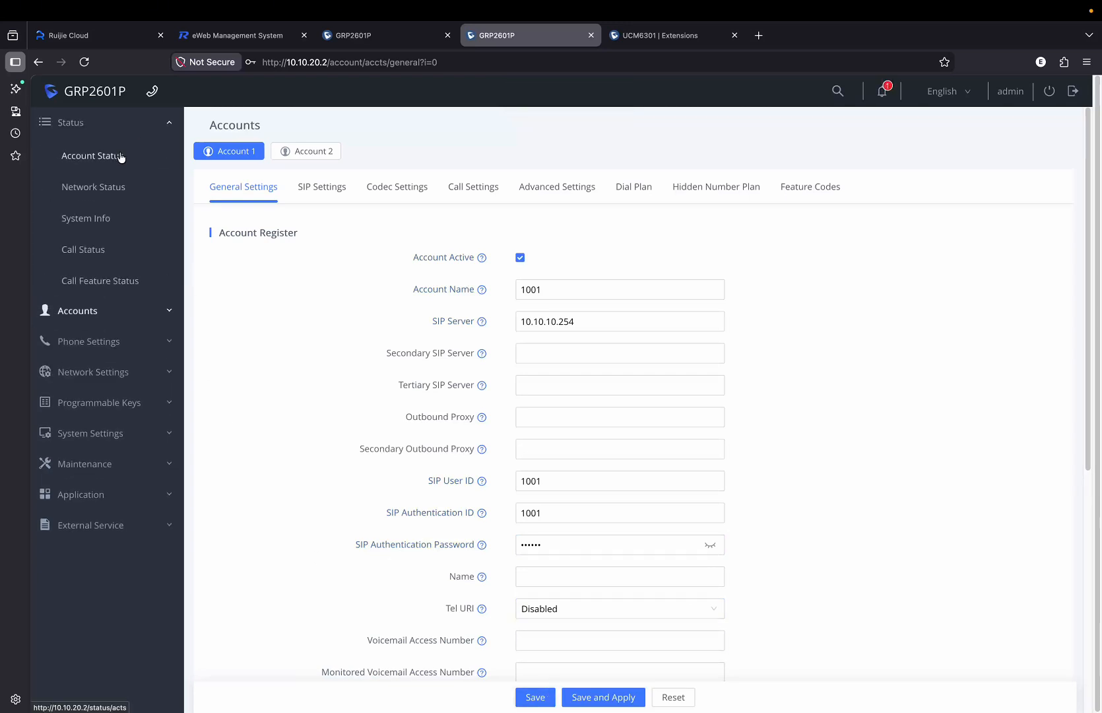
left_click(105, 157)
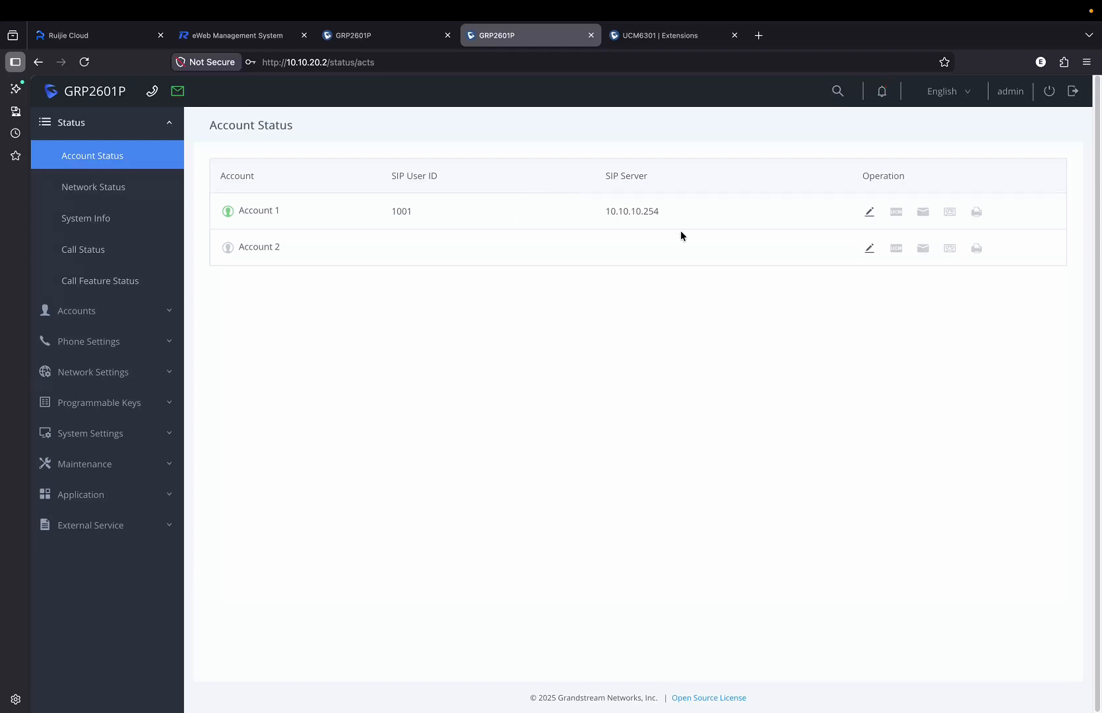
left_click_drag(680, 214, 581, 206)
Check UCM6301 Extensions shows 1000 and 1001 Idle, then switch to the Wave desktop.
left_click(608, 323)
left_click(660, 35)
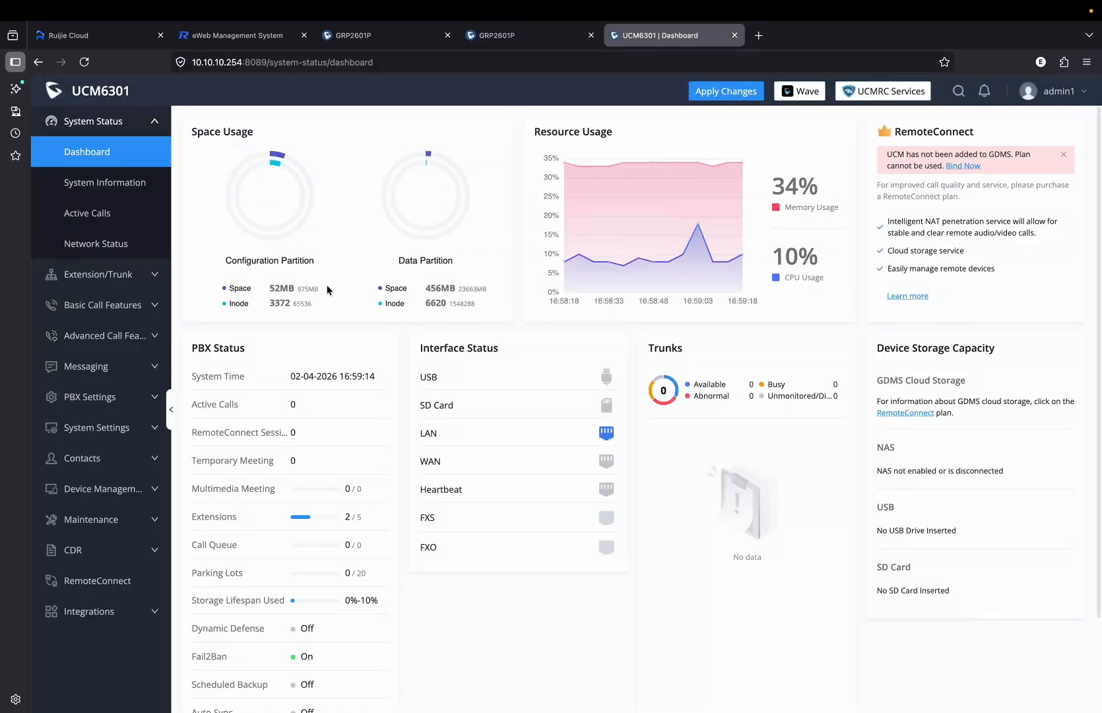
left_click(99, 274)
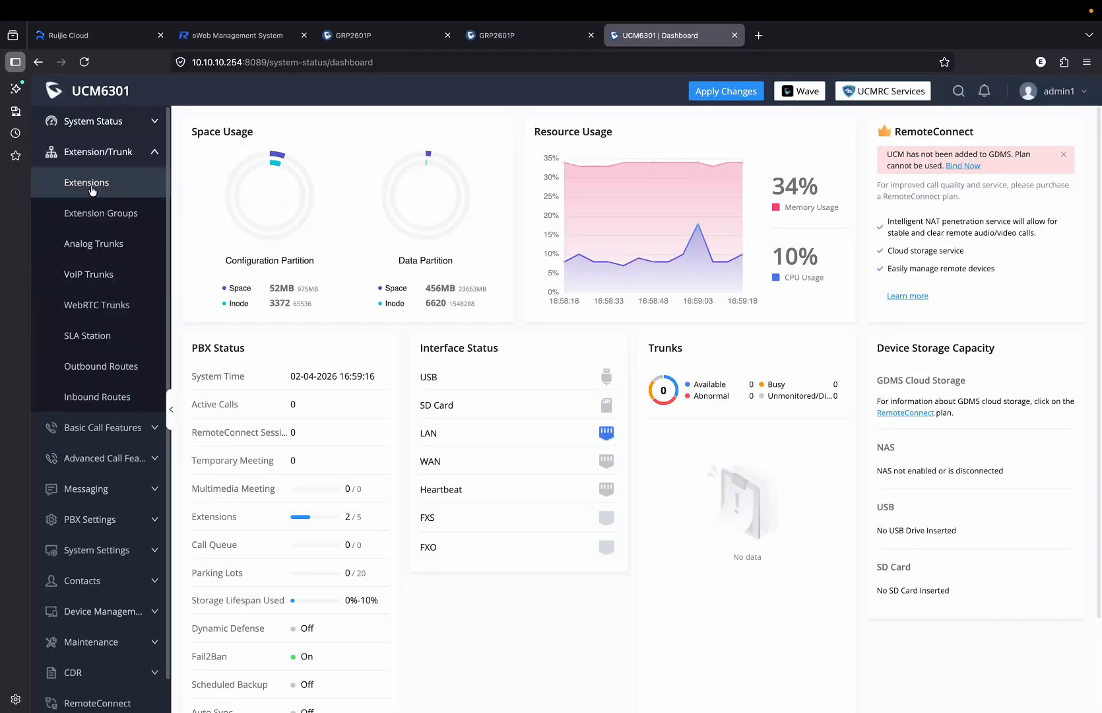
left_click(93, 188)
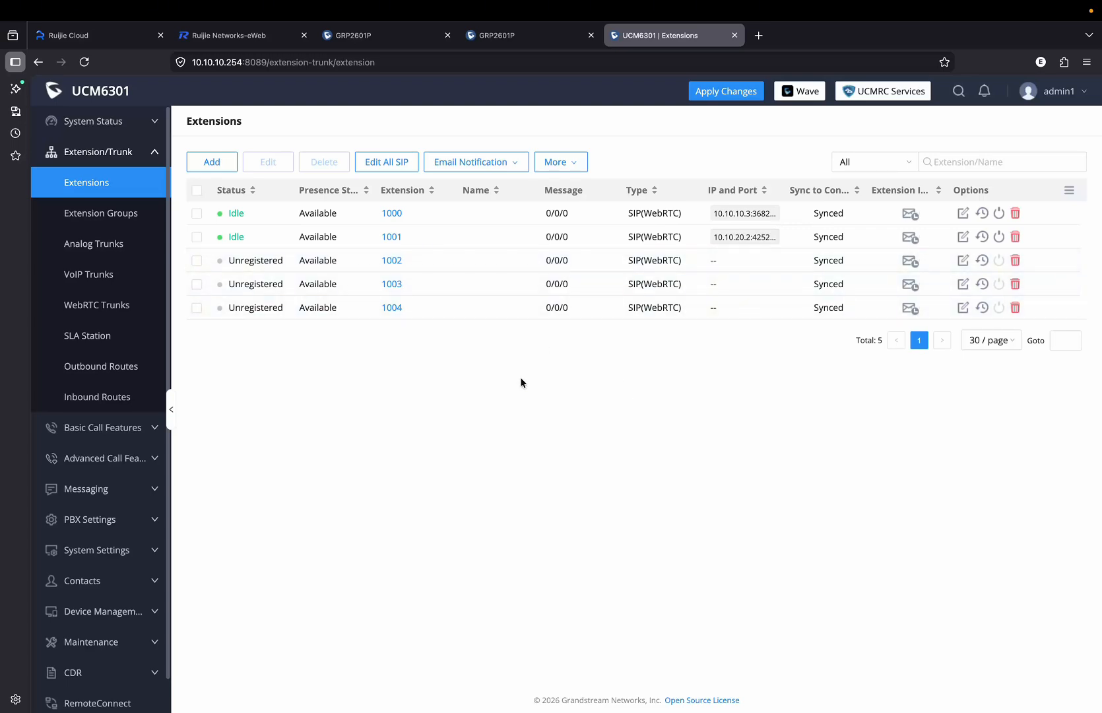
key("ctrl+Left")
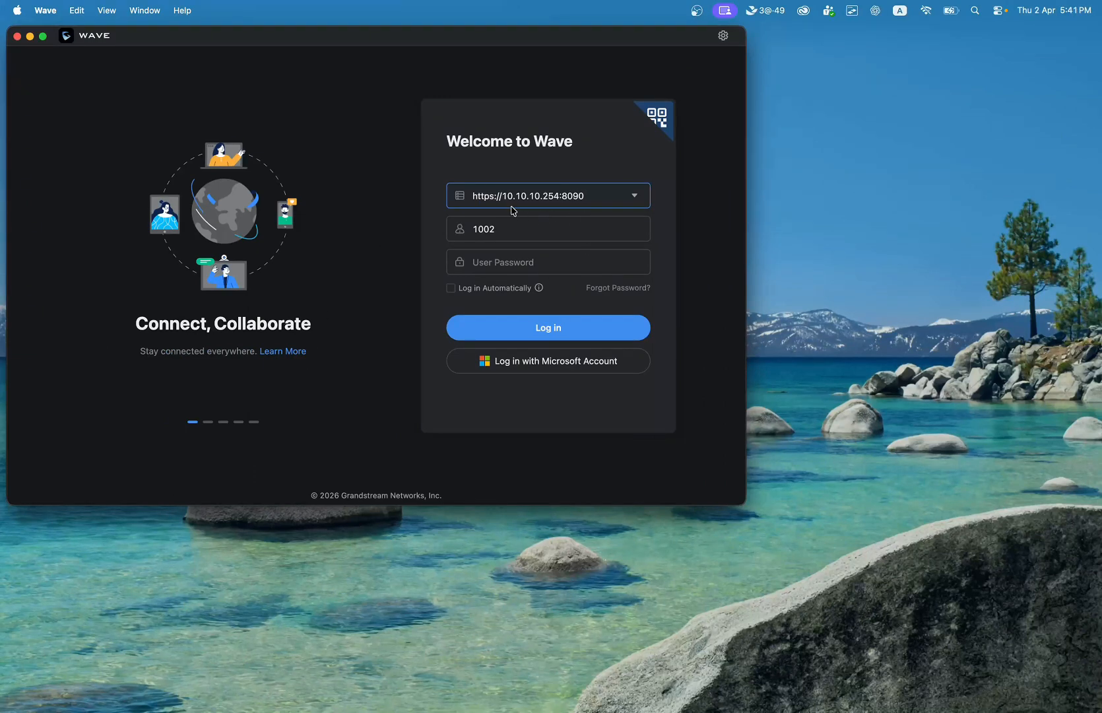
Log in to Wave as extension 1002 on server 10.10.10.254:8090 with its password.
left_click_drag(508, 195, 588, 197)
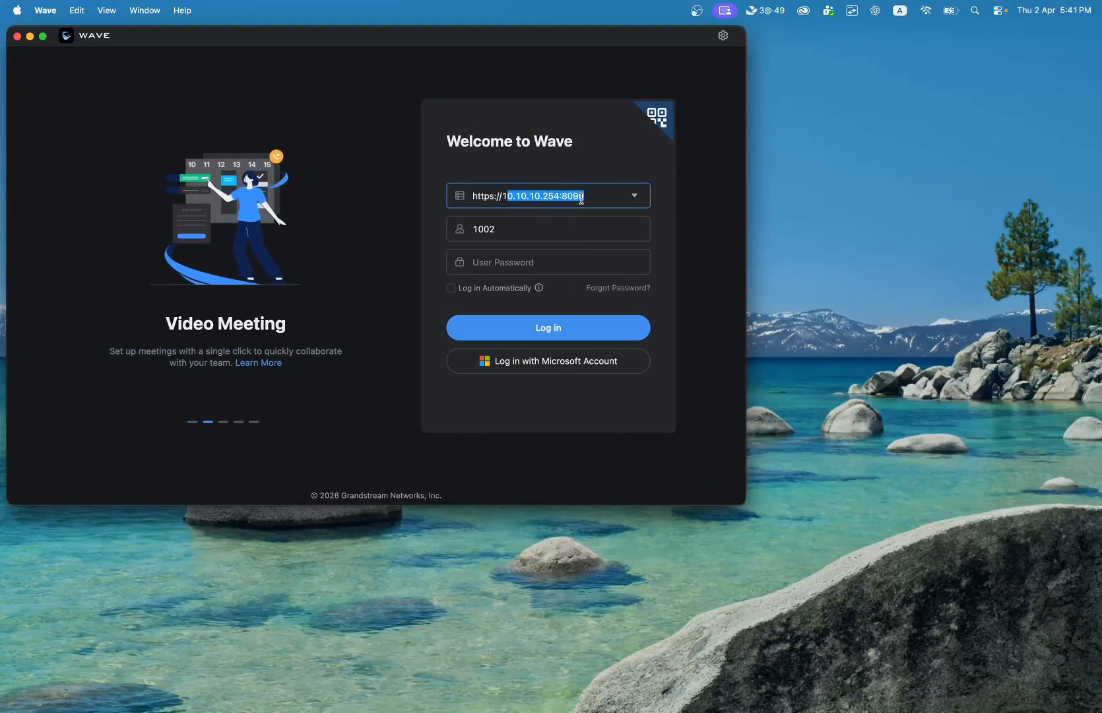
left_click(535, 233)
left_click(523, 269)
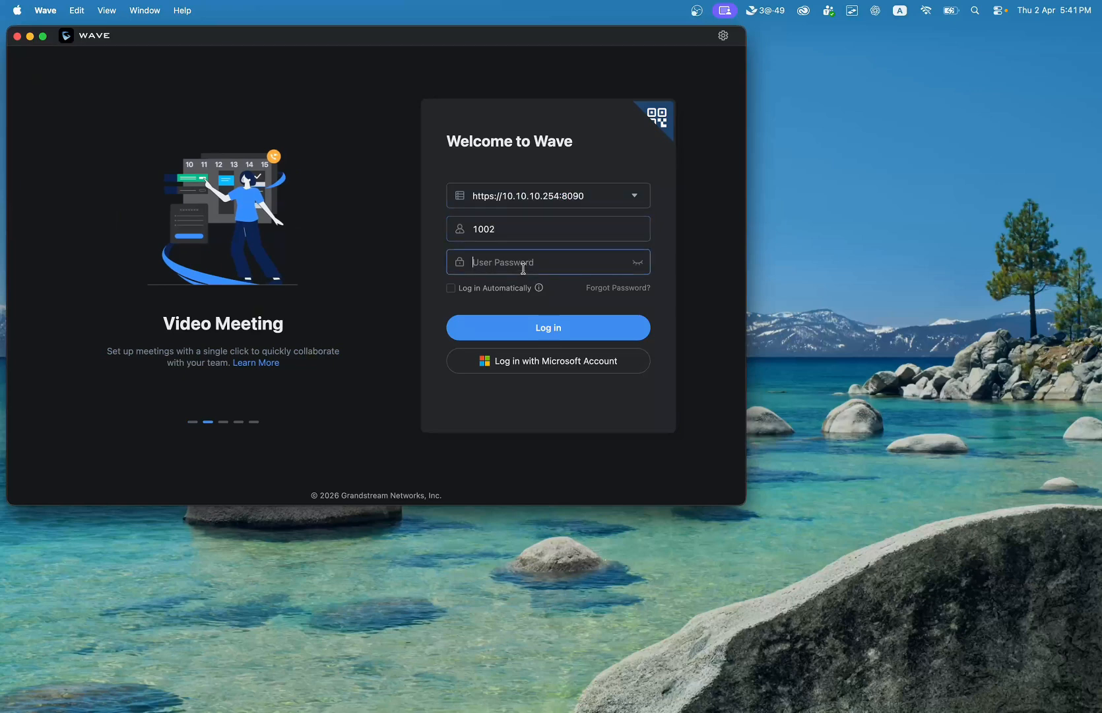
type("1•••••••••")
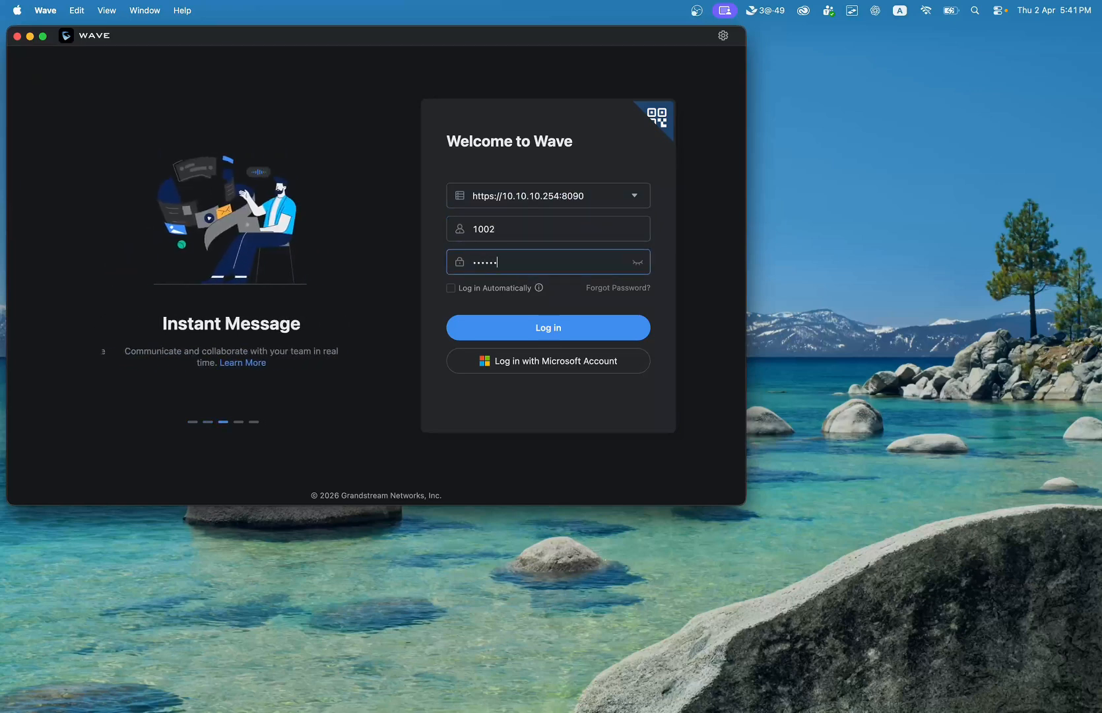
left_click(560, 341)
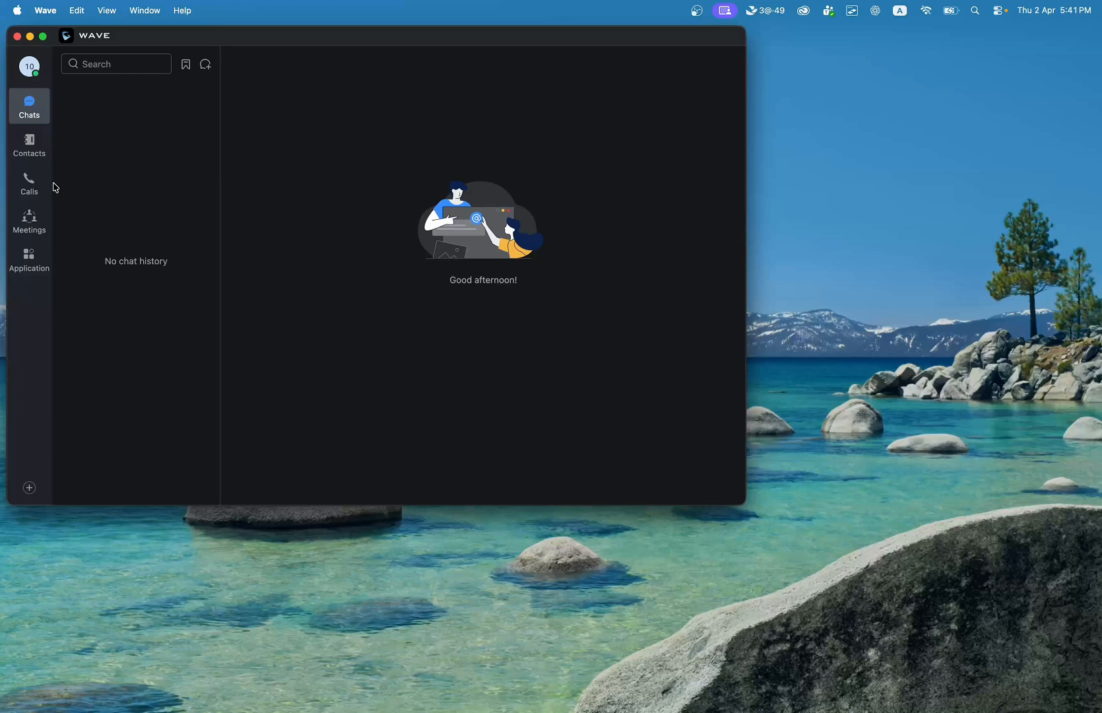
Dial extension 1000 from the Wave keypad and start the call.
left_click(30, 185)
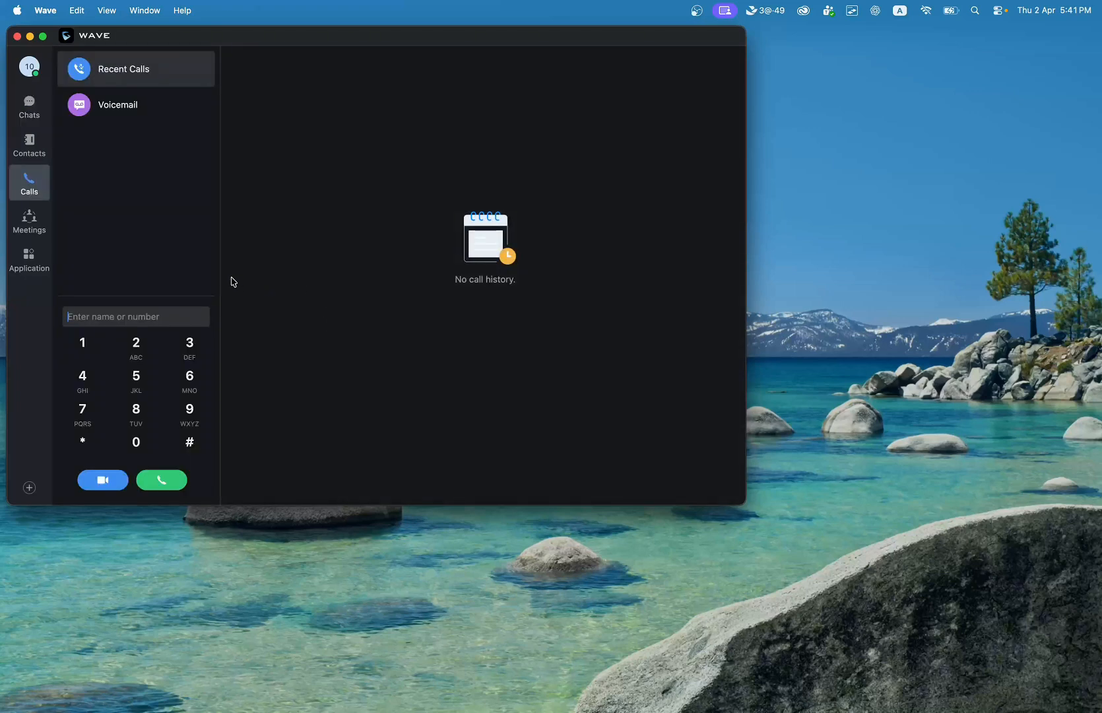
left_click(82, 343)
left_click(143, 451)
left_click(143, 451)
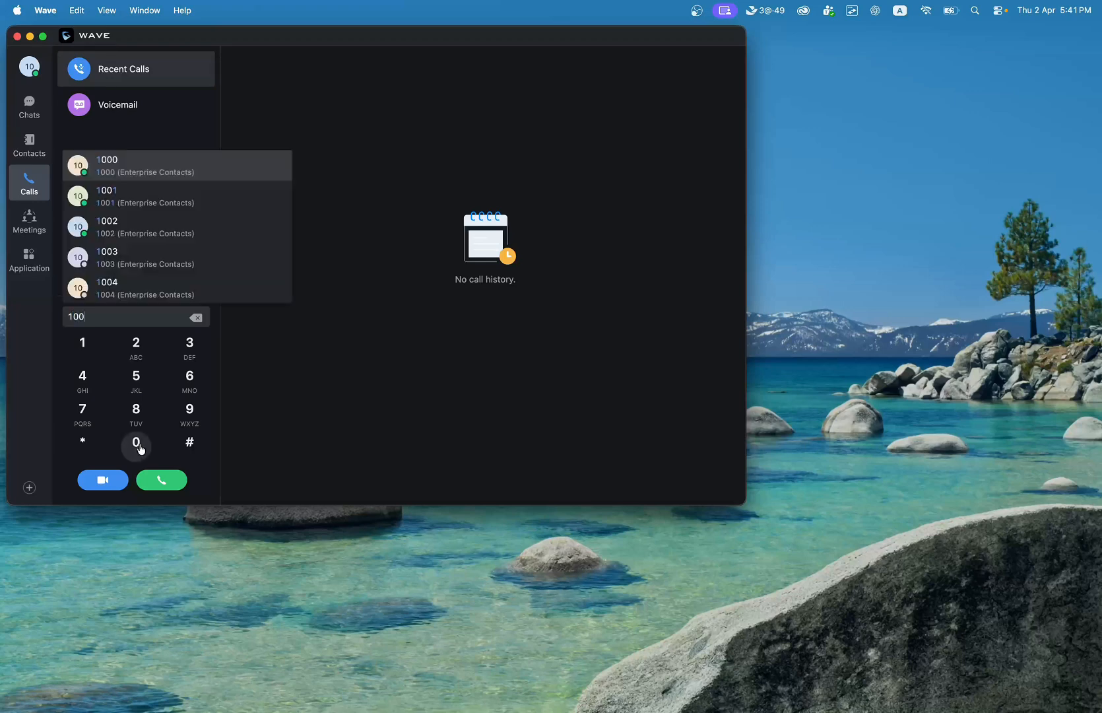
left_click(143, 451)
left_click(163, 487)
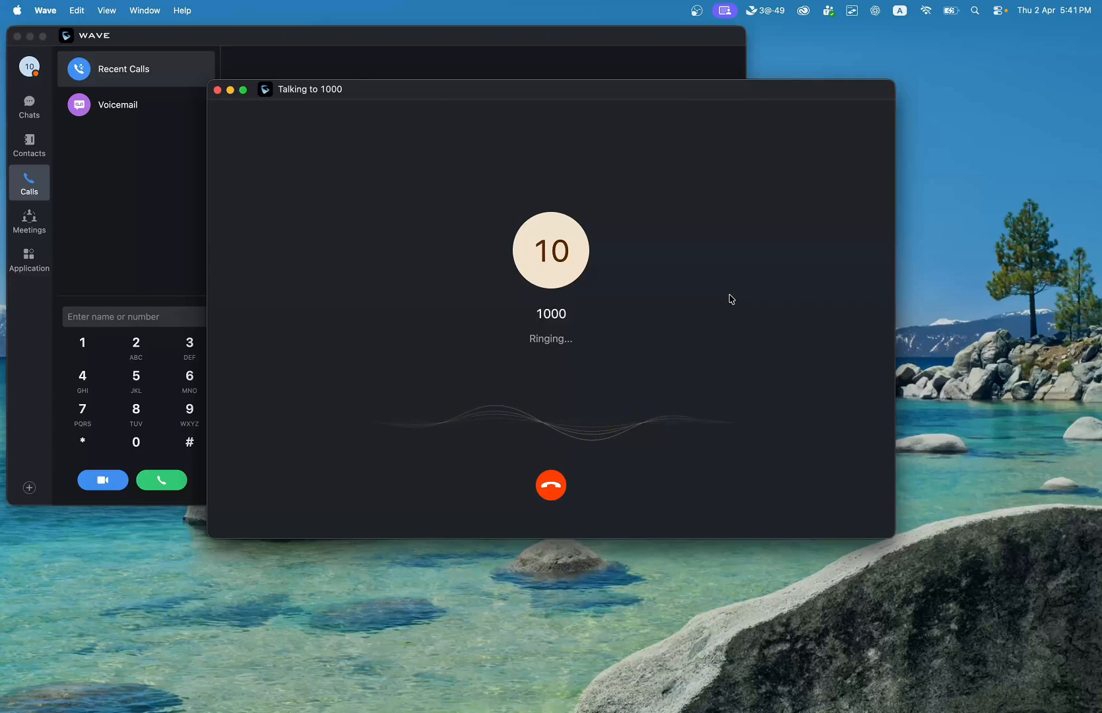
Return to the UCM6301 Extensions page to watch 1000 ringing and 1002 in use.
key("super+Tab")
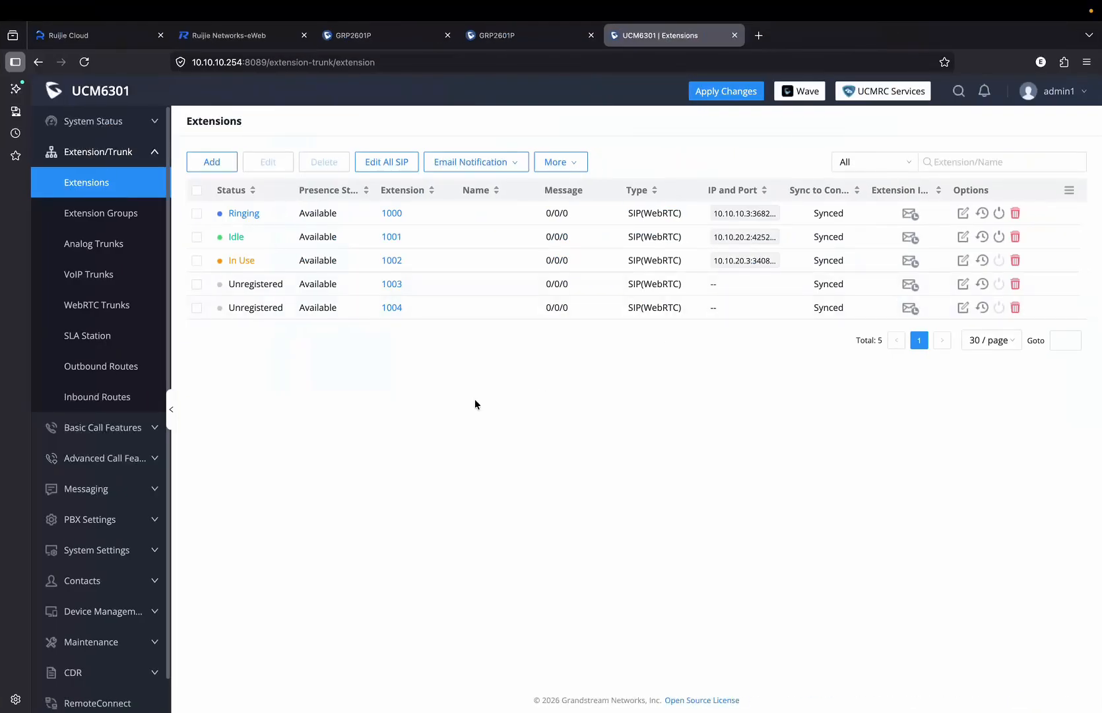